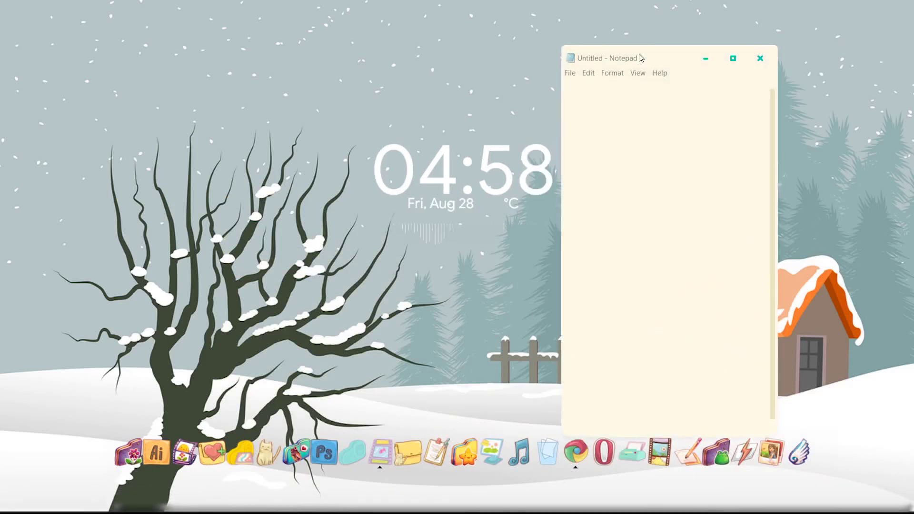
- Move the empty Notepad window aside and close it
left_click_drag(678, 57, 738, 56)
left_click(827, 58)
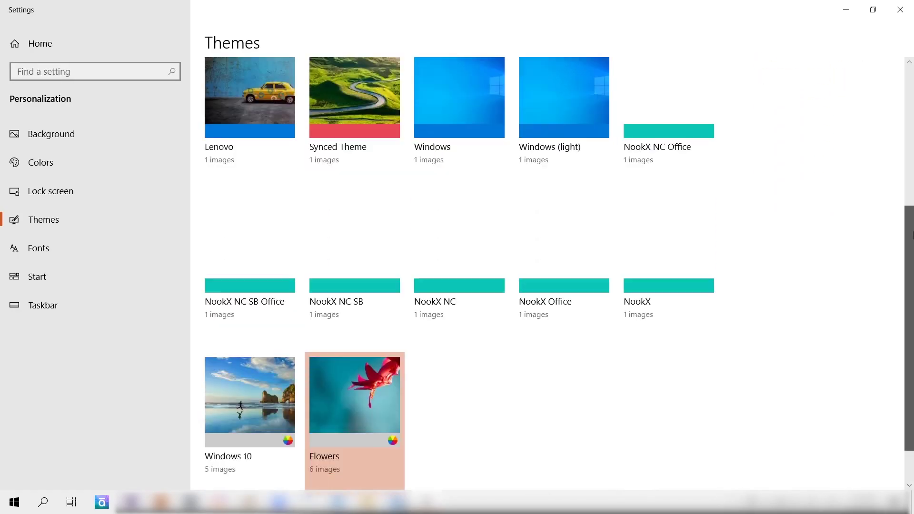
scroll(698, 184, "up", 1)
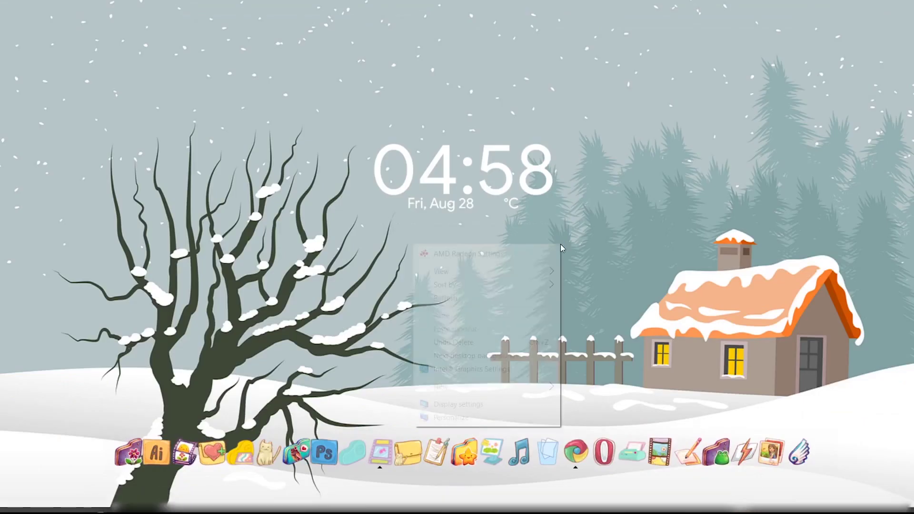
- Cycle through four desktop backgrounds with Next desktop background, ending on the plain pink flower
right_click(413, 243)
left_click(457, 353)
right_click(758, 219)
left_click(686, 331)
right_click(798, 252)
left_click(741, 361)
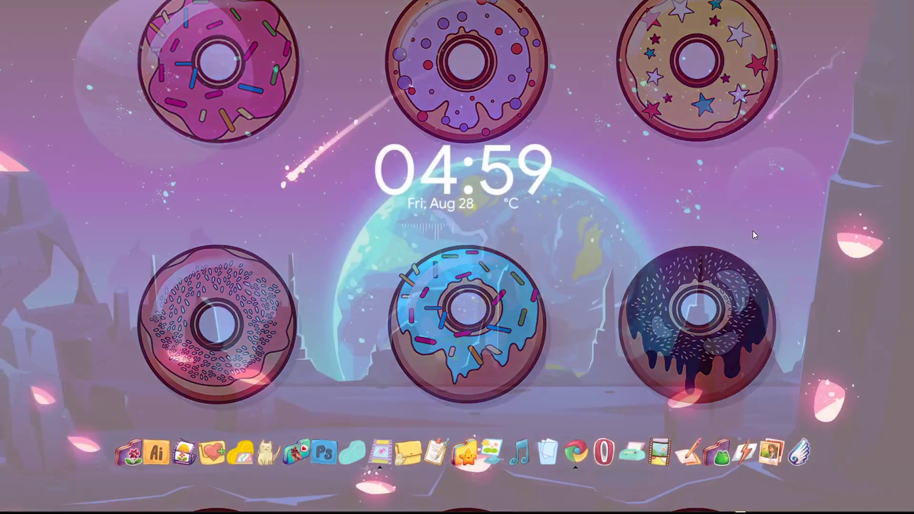
right_click(687, 253)
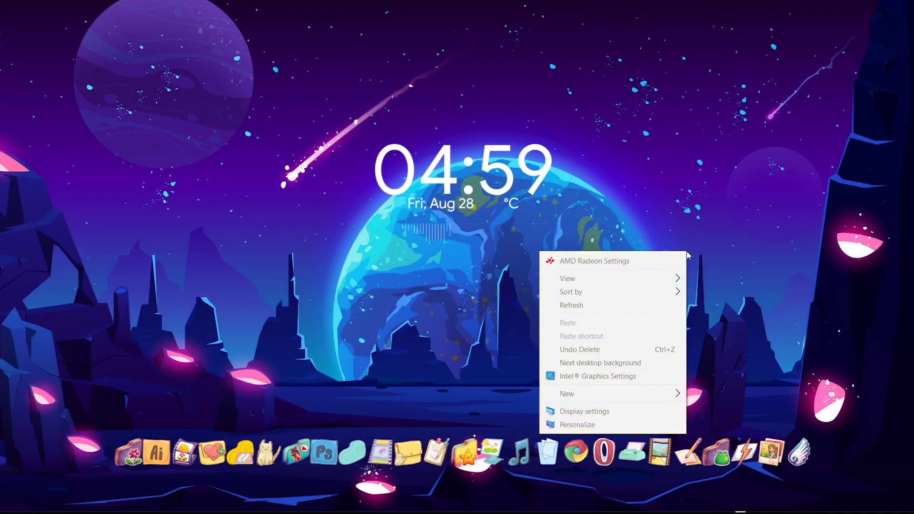
left_click(647, 364)
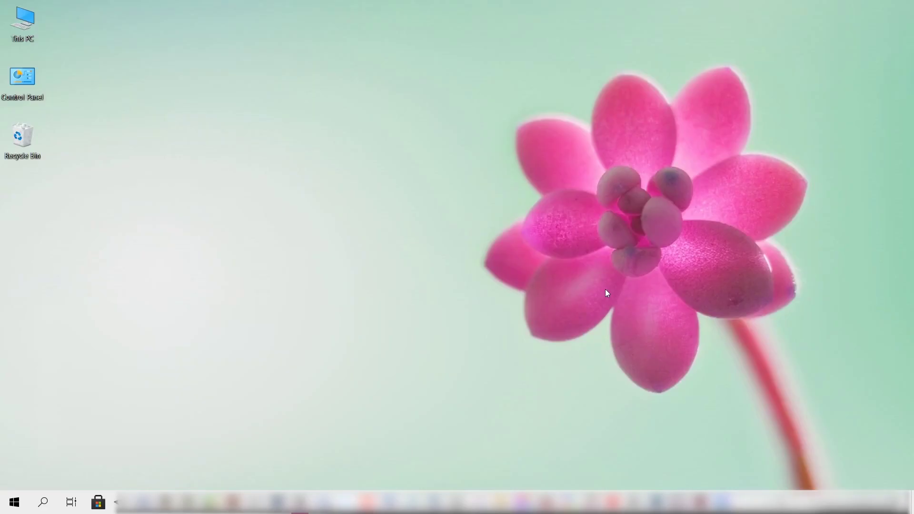
- Search Windows for 'Restore Point' and open Create a restore point
left_click(48, 503)
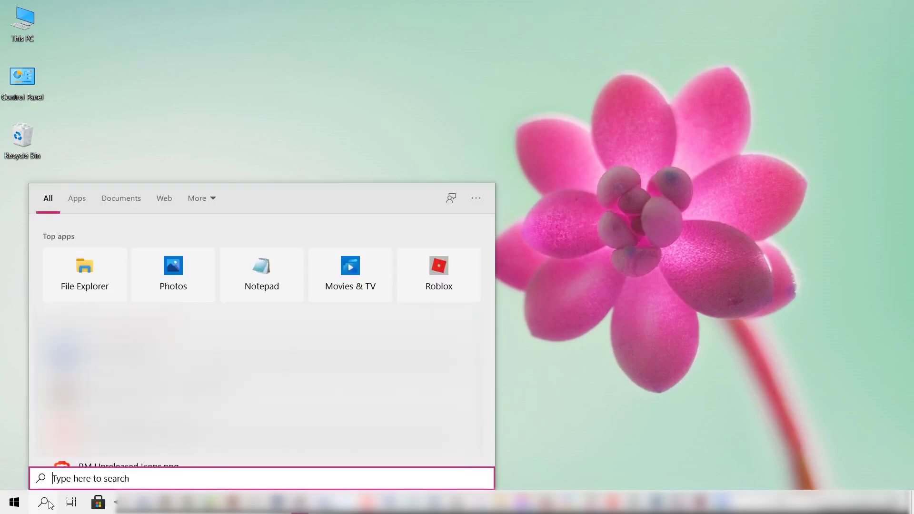
type("Restore")
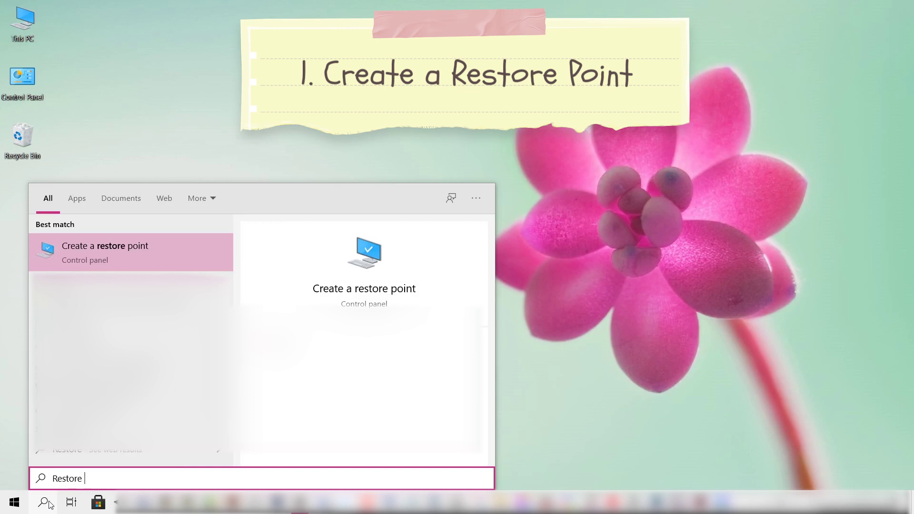
type(" Point")
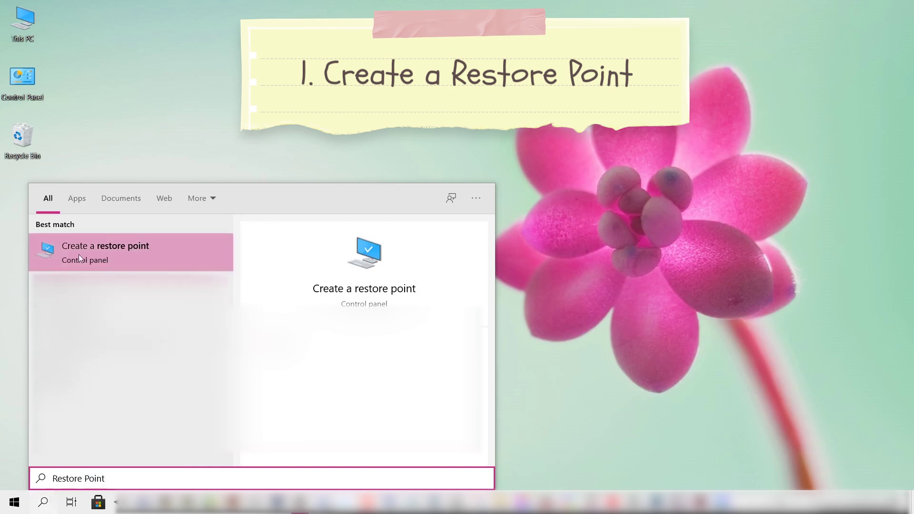
left_click(104, 253)
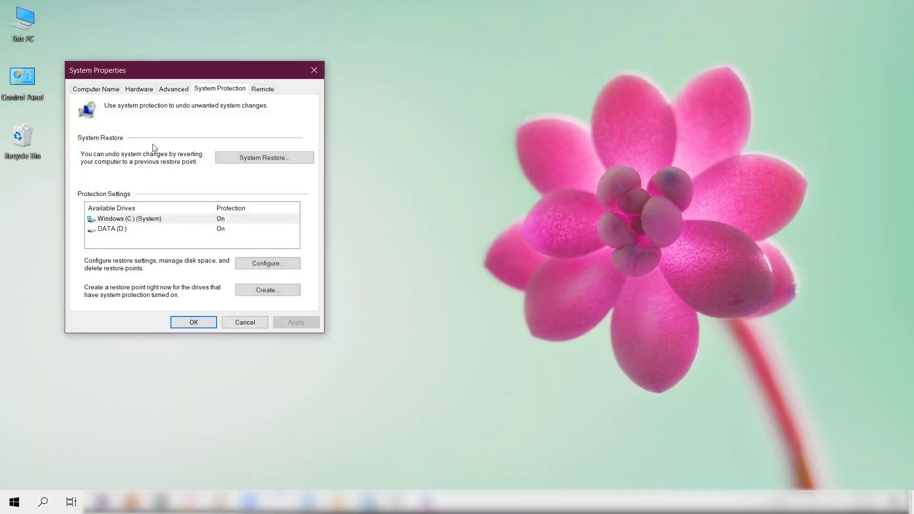
- Create a restore point described 'Pre-Nook Windows', dismiss the success message and close System Properties
left_click_drag(163, 79, 381, 114)
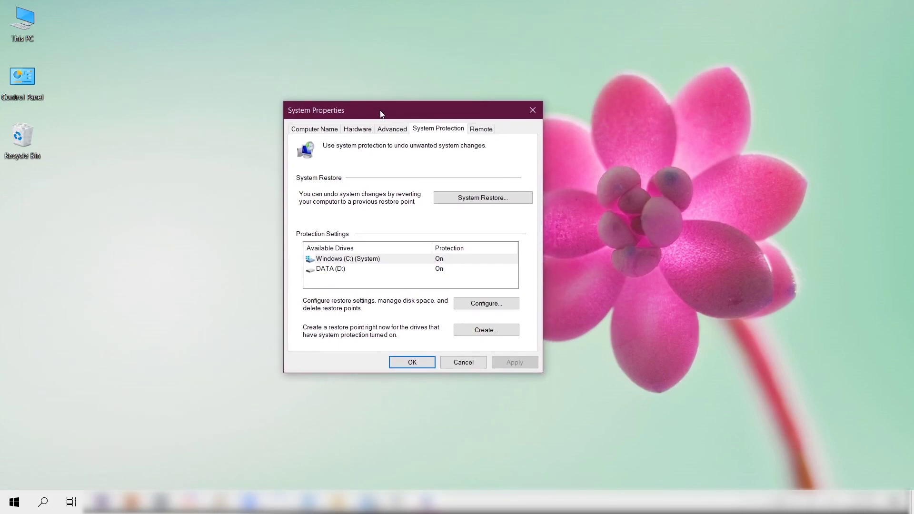
left_click(482, 330)
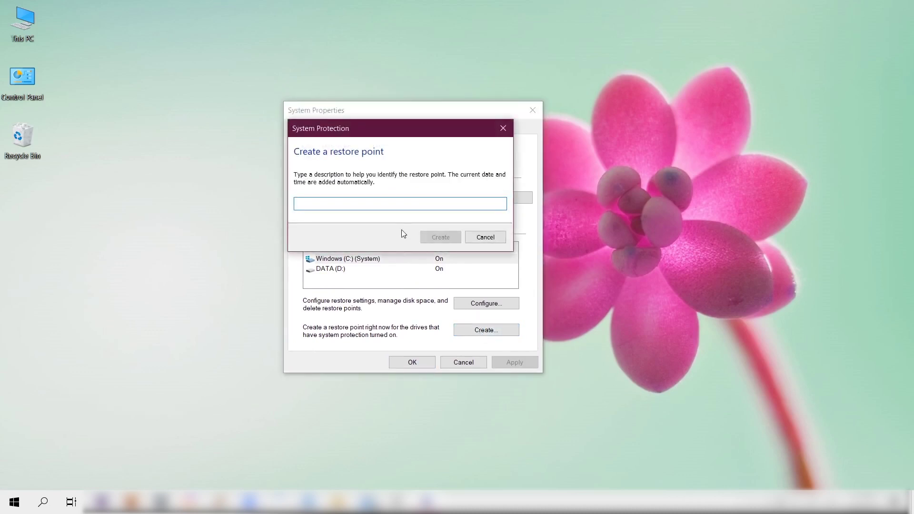
type("Pre-Nook Win")
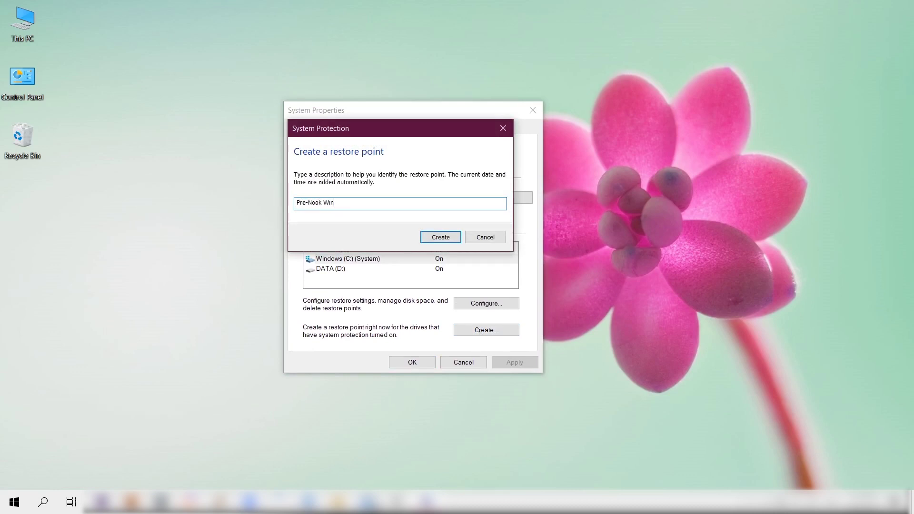
type("dows")
left_click(435, 238)
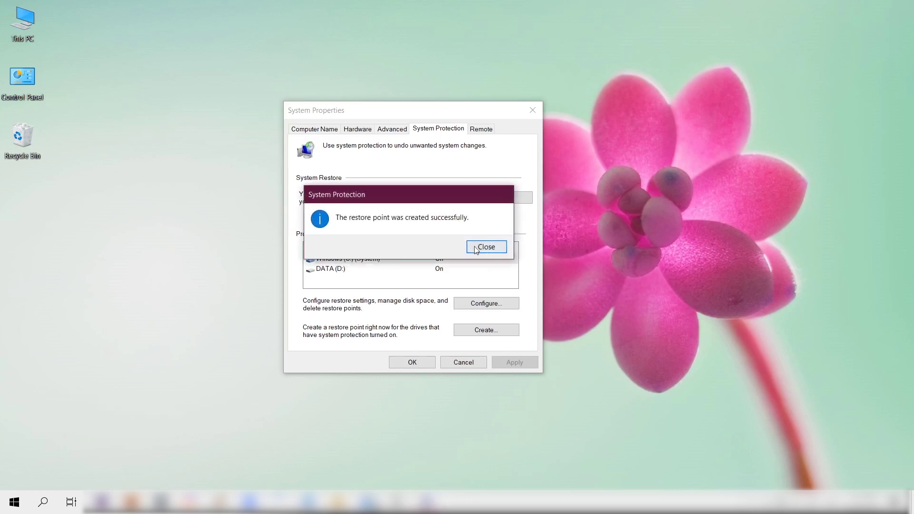
left_click(482, 247)
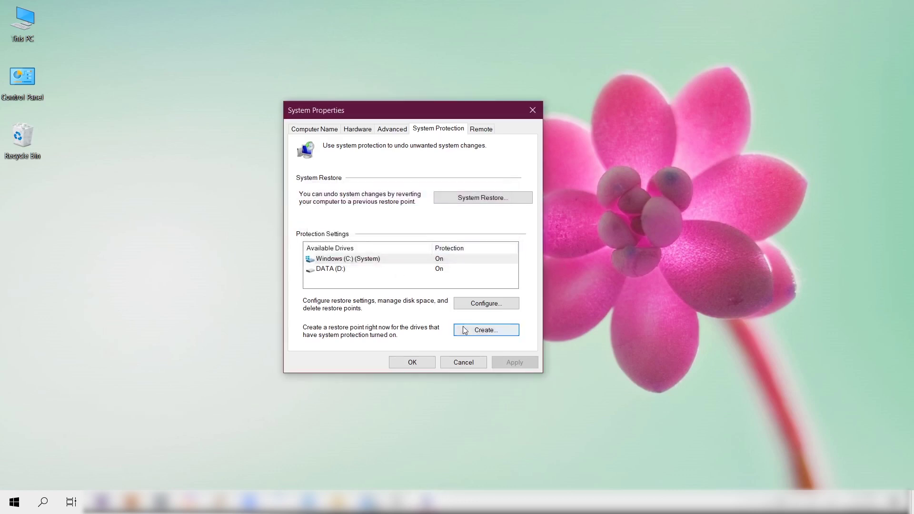
left_click(421, 364)
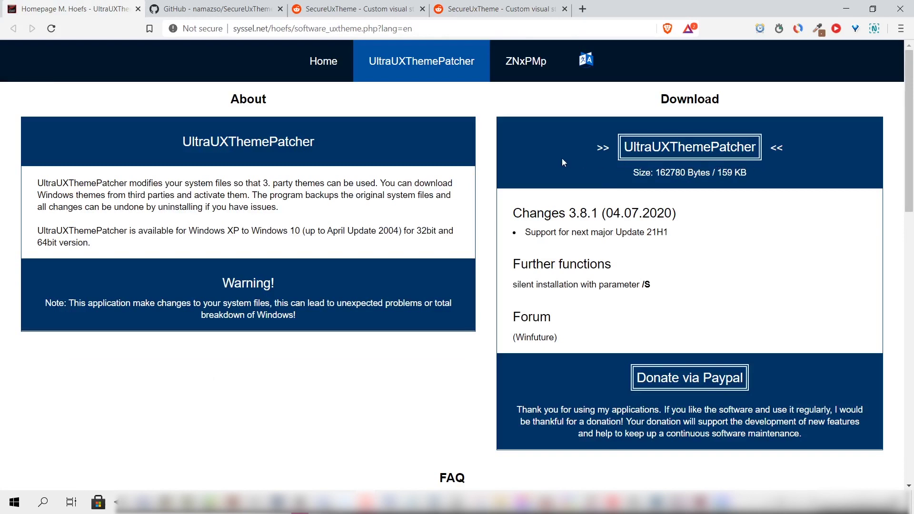
- Compare the SecureUxTheme and UltraUXThemePatcher pages, highlighting the no-system-file-modifications feature and Warning note
left_click(230, 4)
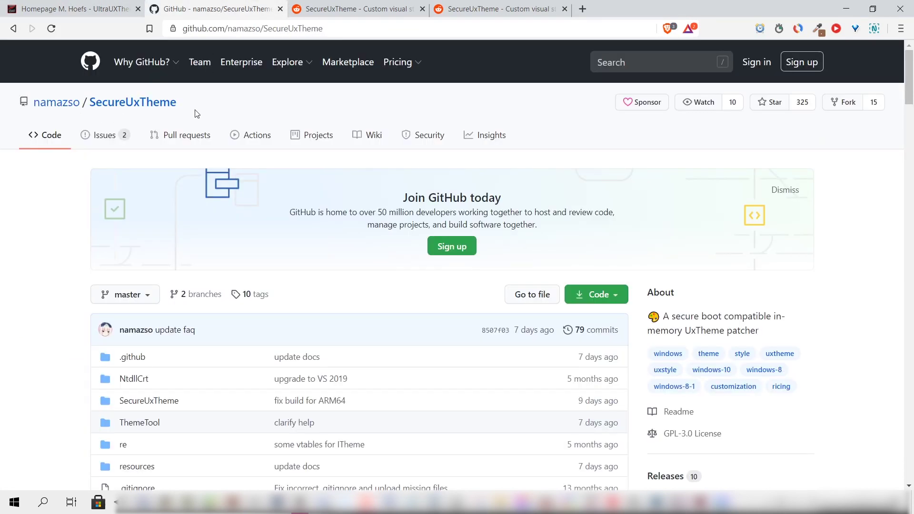
scroll(332, 342, "down", 10)
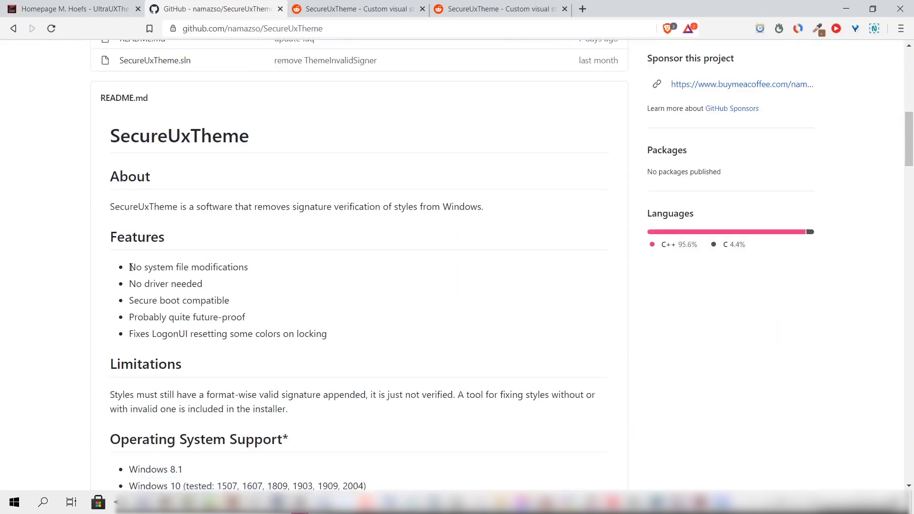
left_click_drag(130, 267, 224, 268)
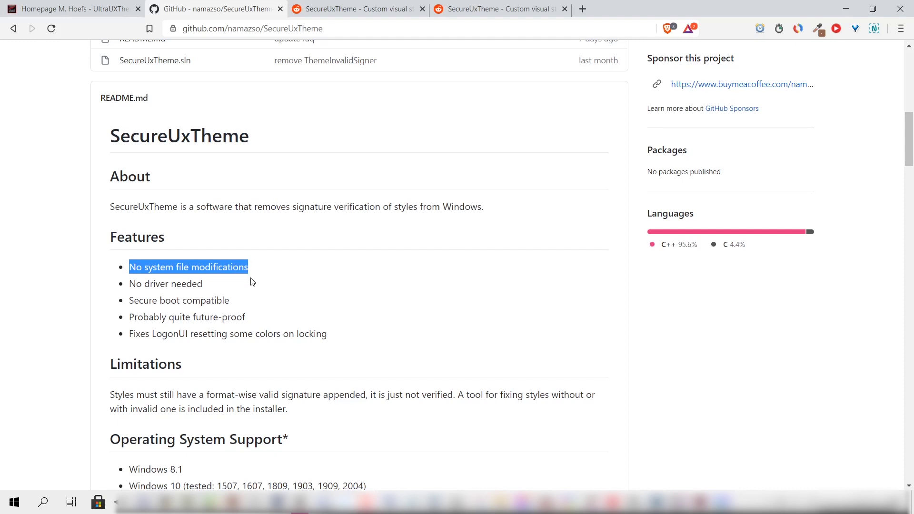
key("ctrl+shift+Tab")
left_click_drag(69, 303, 300, 312)
left_click(301, 310)
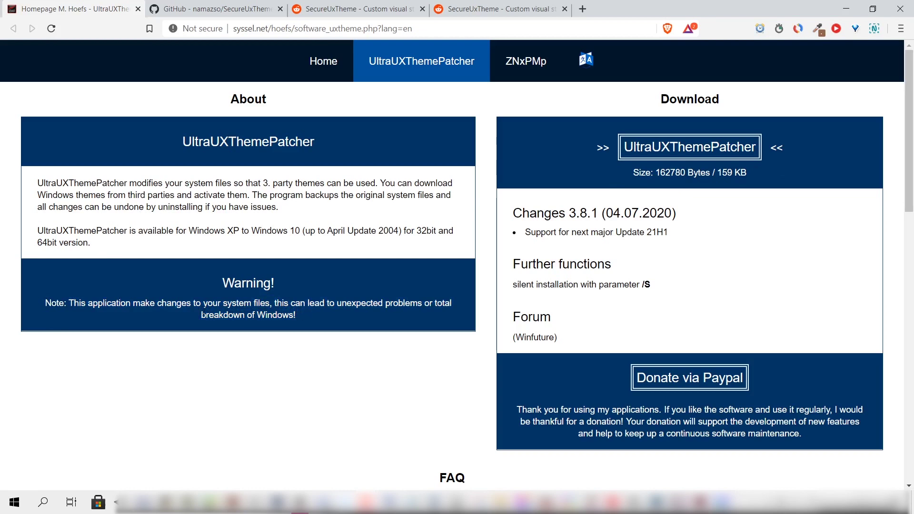
left_click_drag(46, 305, 294, 314)
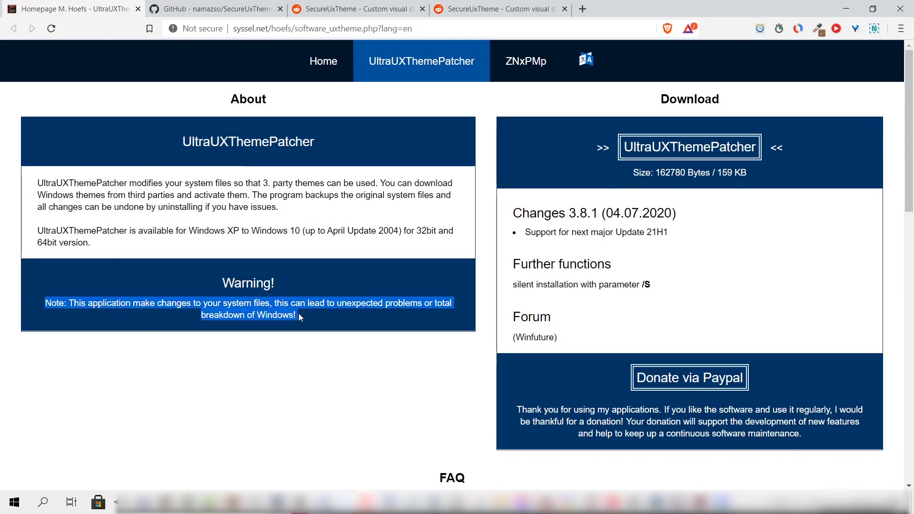
- Check the SecureUxTheme reddit threads, highlighting the developer's key comment, and scroll down
key("ctrl+3")
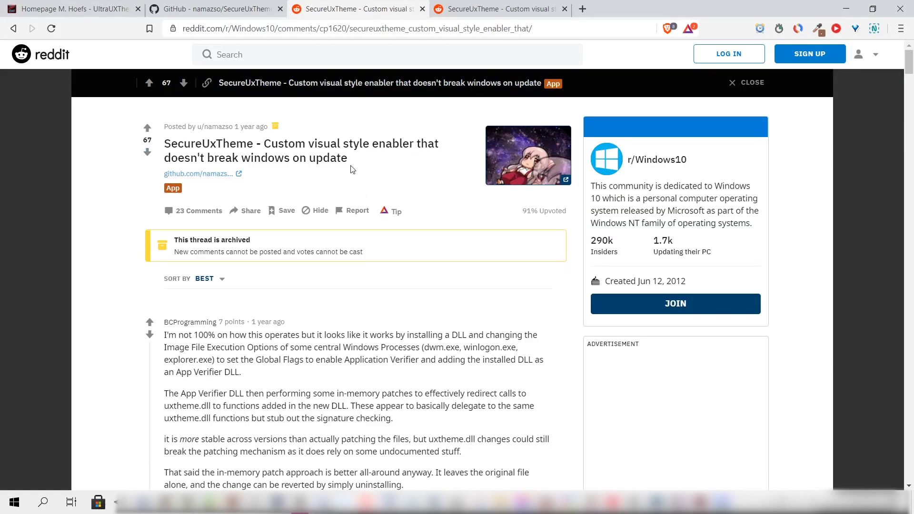
key("ctrl+Tab")
left_click_drag(460, 278, 221, 291)
left_click_drag(327, 329, 442, 329)
left_click_drag(443, 329, 485, 328)
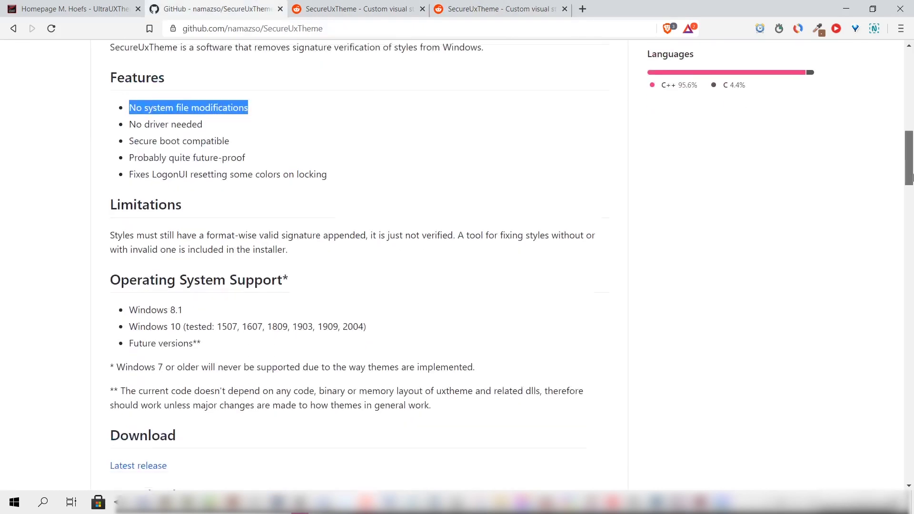
scroll(909, 196, "down", 4)
- Save the latest ThemeTool release into Downloads, then go to deviantart.com
scroll(909, 196, "down", 2)
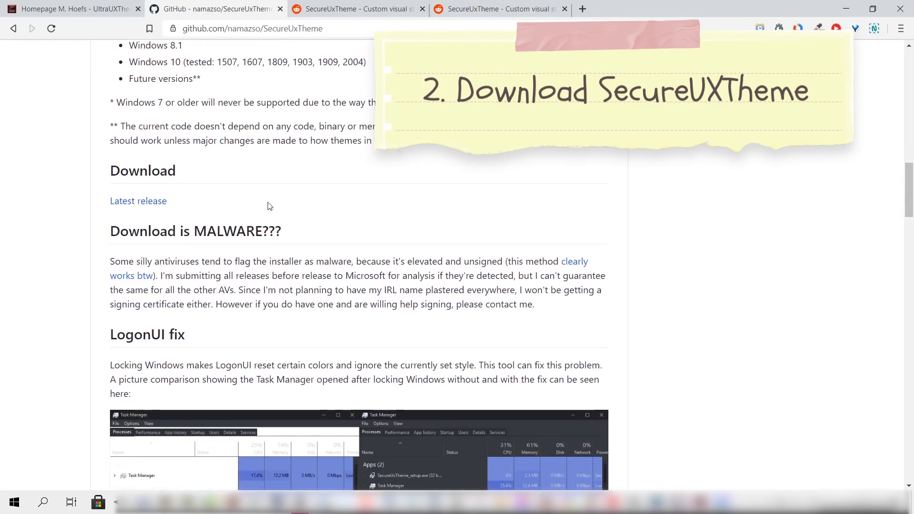
left_click(153, 201)
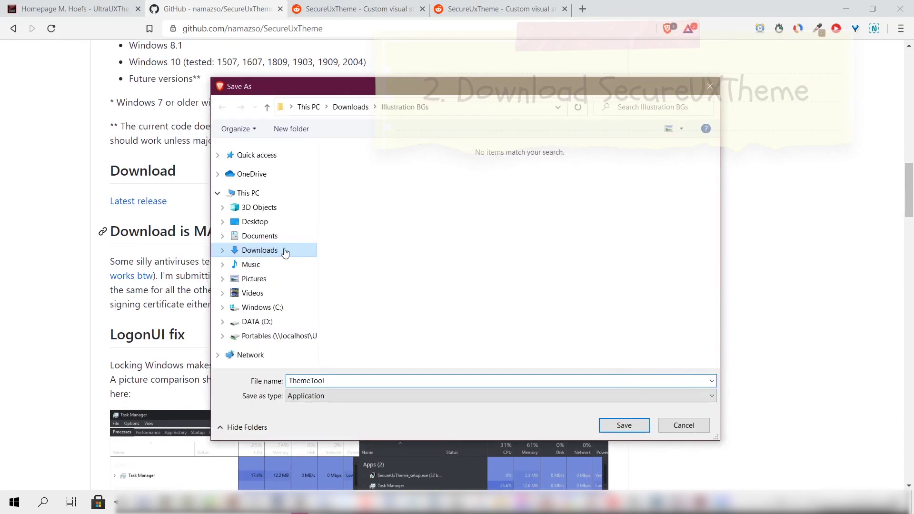
left_click(302, 249)
left_click(435, 278)
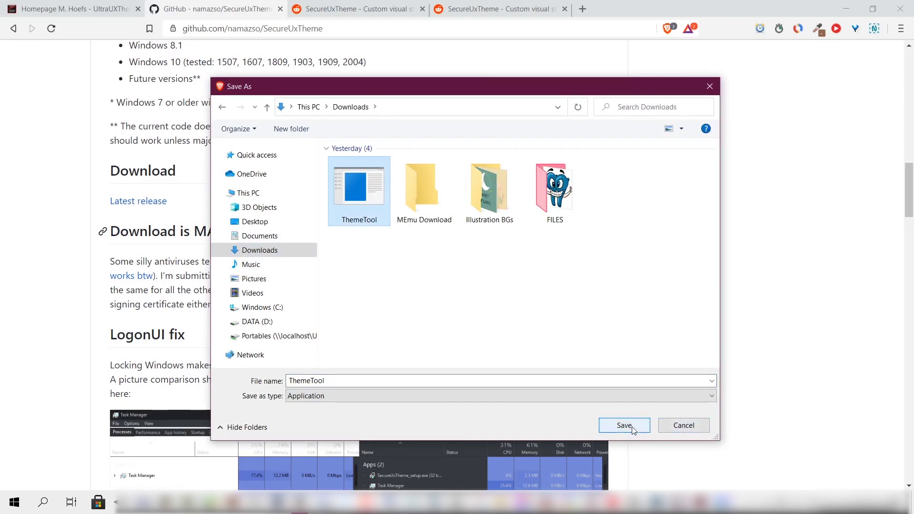
left_click(682, 426)
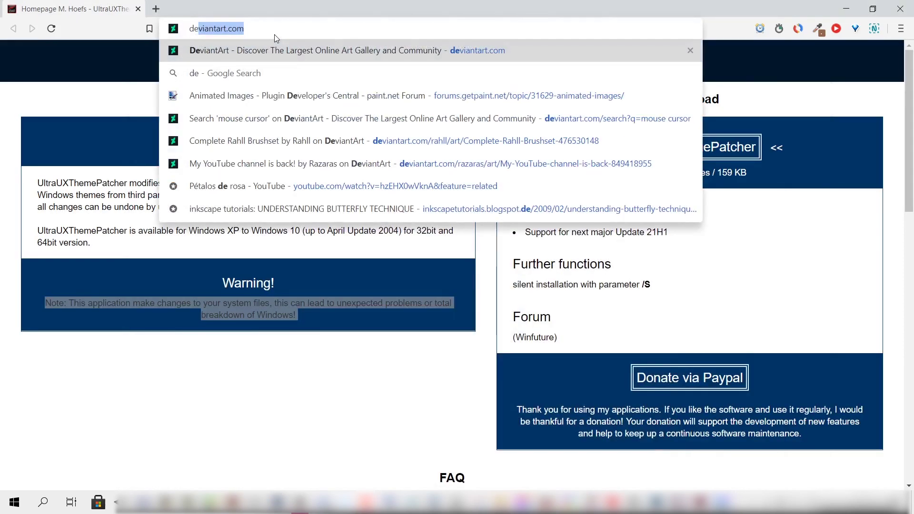
type("viant")
key("Return")
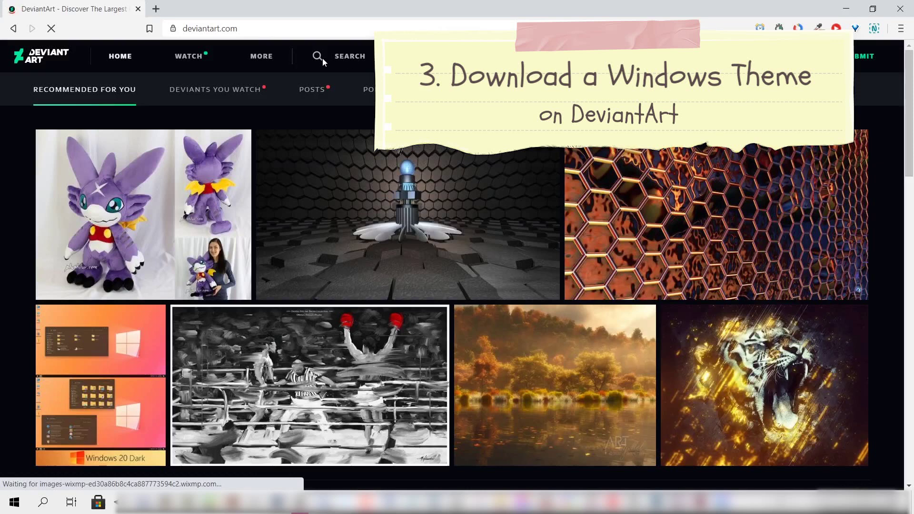
- Search DeviantArt for 'Nook Windows Theme' and open the NookX result
left_click(321, 57)
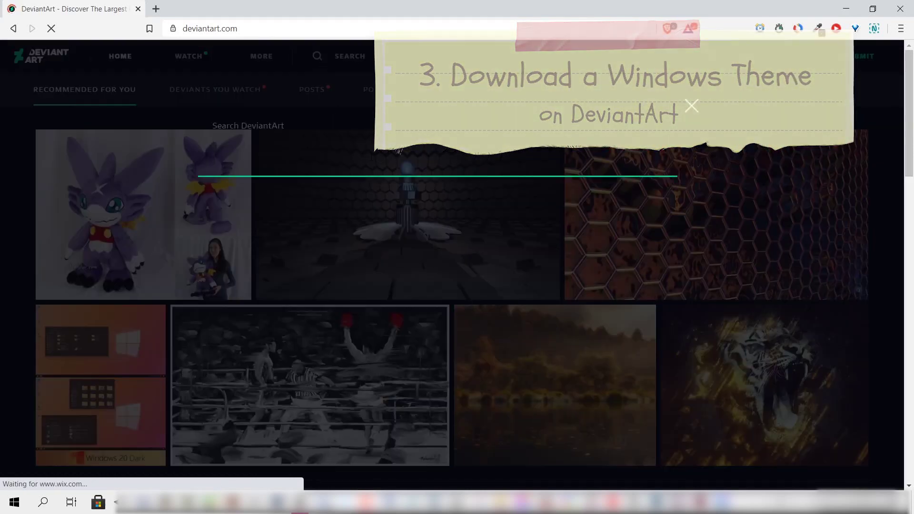
type("Windows Theme")
key("Home")
type("Nook")
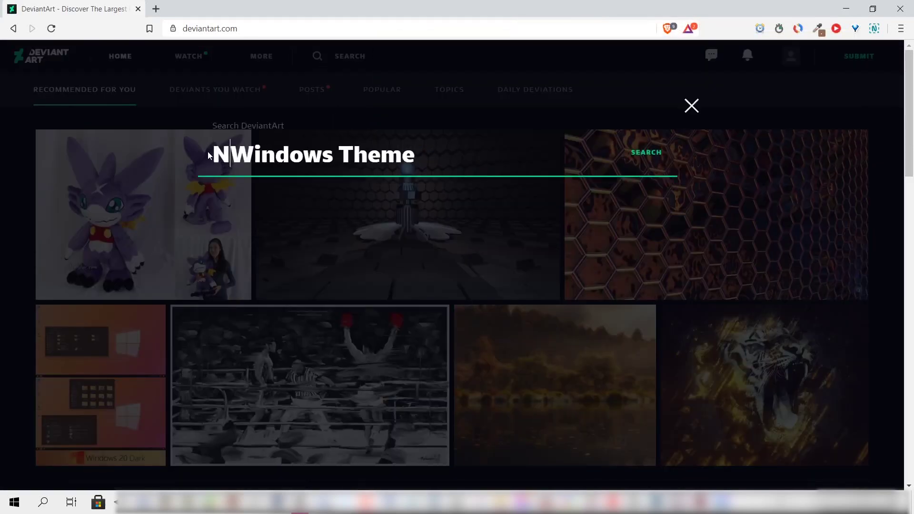
key("Return")
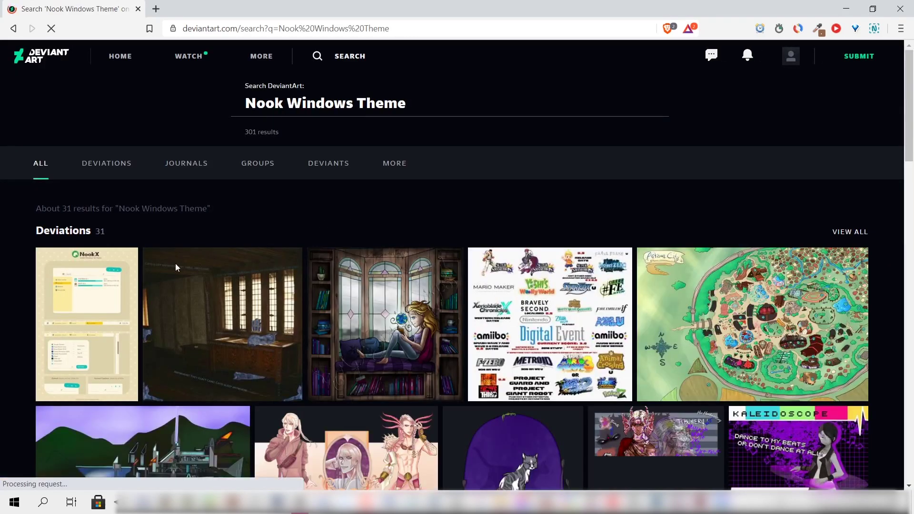
left_click(93, 312)
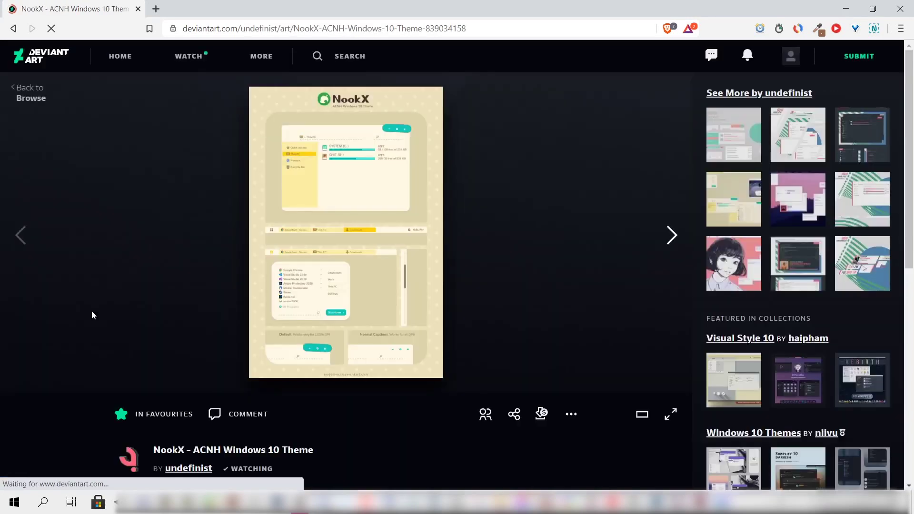
- Inspect the NookX preview at full size, then select the supported Windows versions line
left_click(352, 193)
left_click(428, 186)
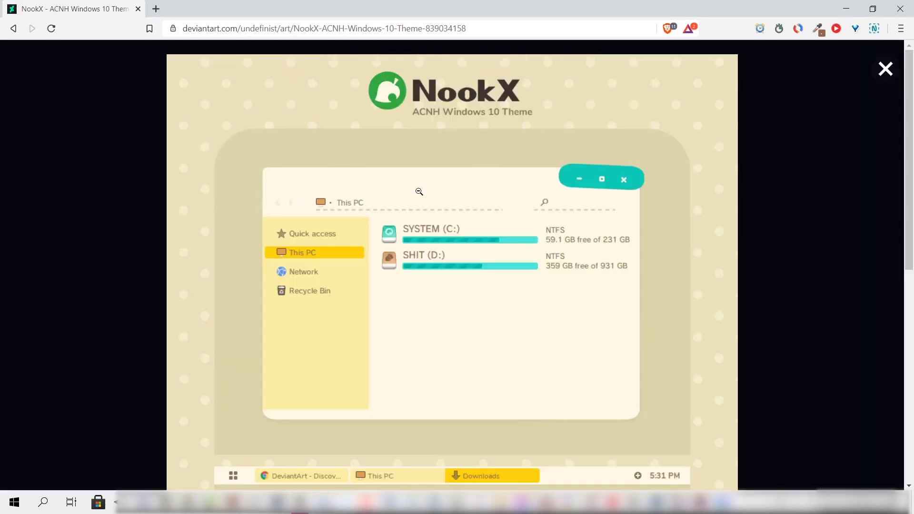
left_click_drag(909, 84, 907, 61)
left_click_drag(907, 118, 859, 114)
left_click(892, 96)
left_click_drag(909, 88, 909, 128)
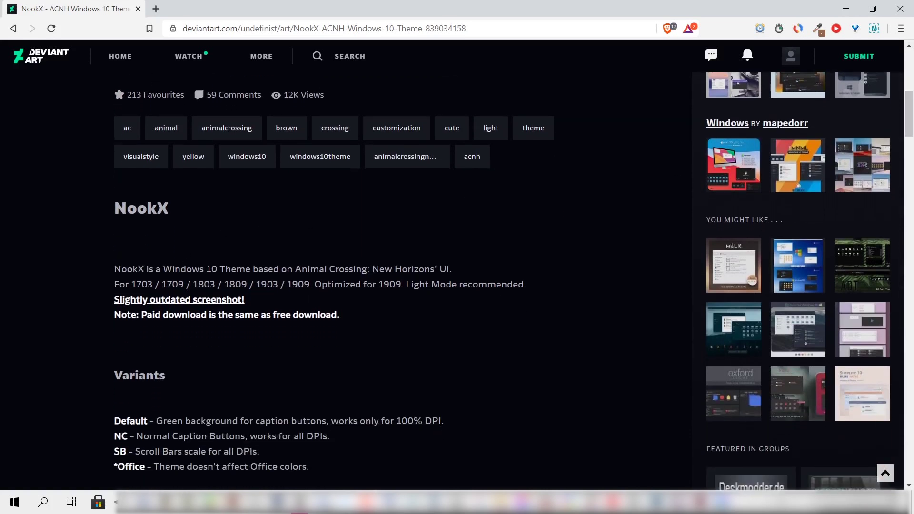
left_click_drag(114, 284, 310, 284)
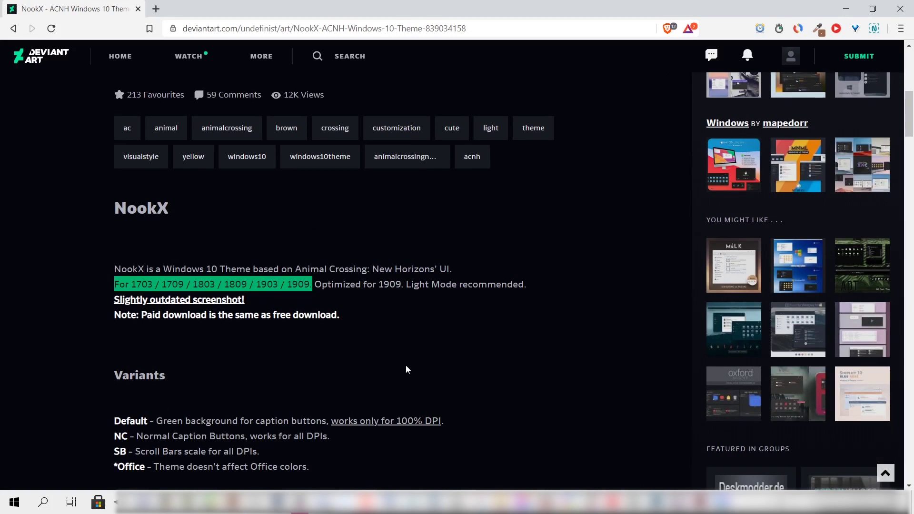
- Run winver from the Run app to show Windows 10 Version 1909, moving About Windows aside
left_click(42, 509)
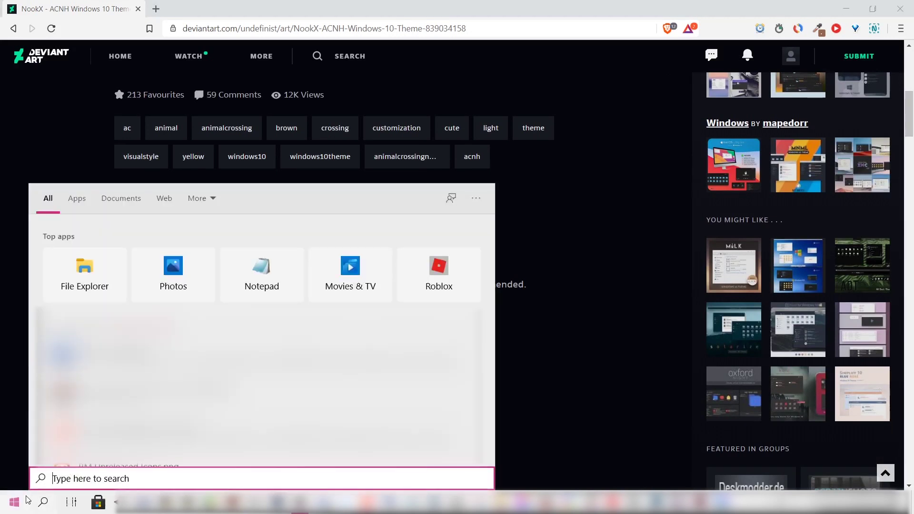
type("run")
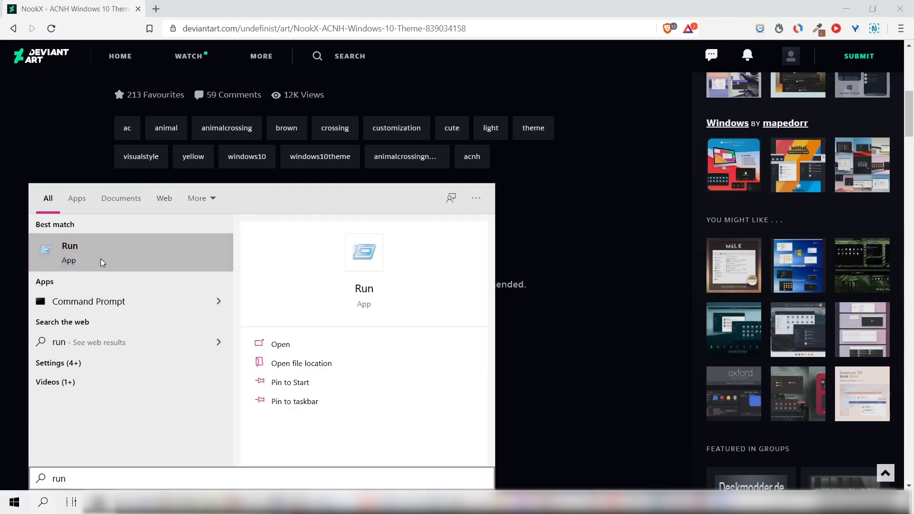
left_click(102, 263)
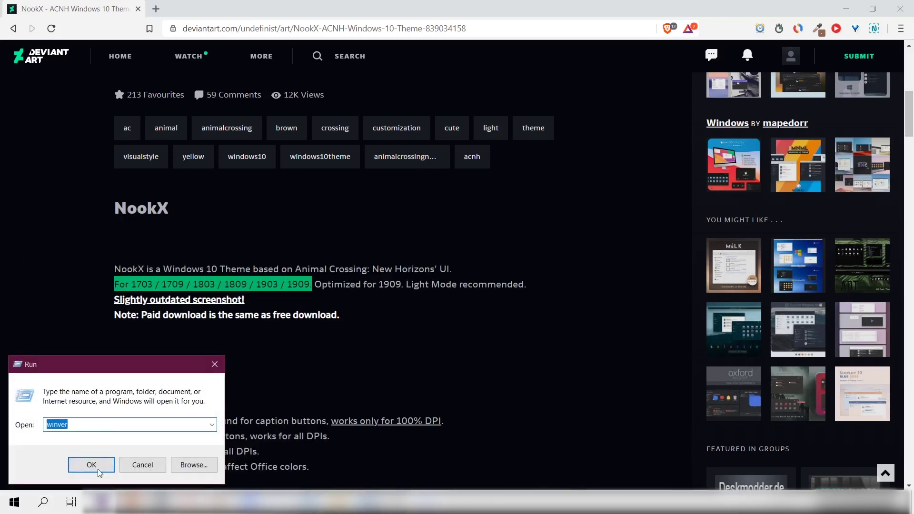
type("win")
left_click(99, 469)
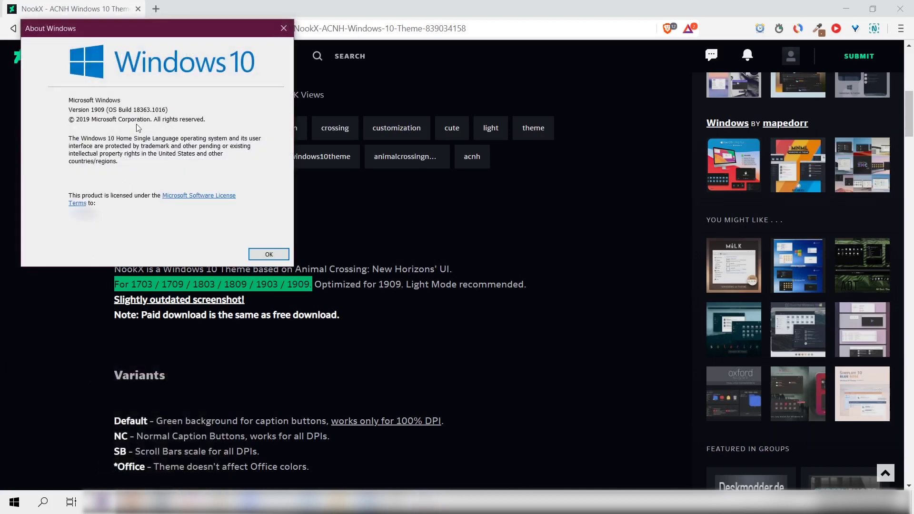
left_click_drag(141, 34, 455, 162)
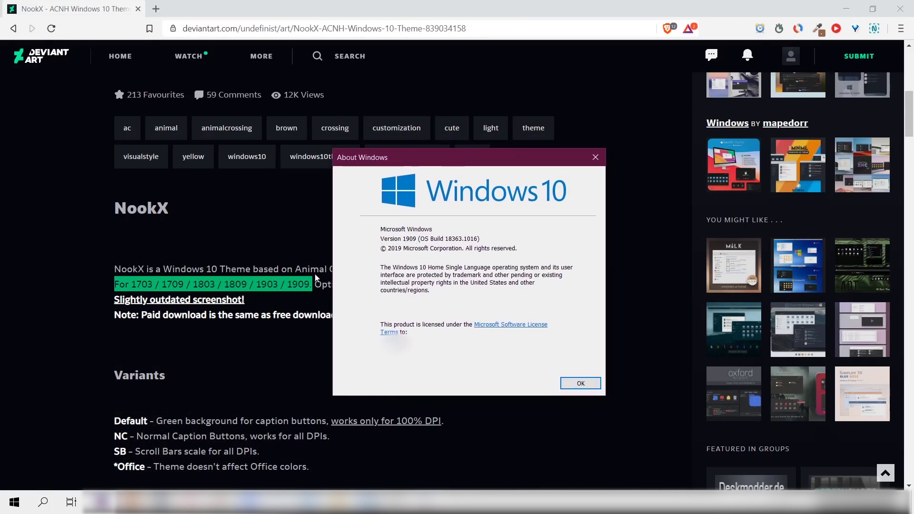
left_click_drag(411, 163, 505, 166)
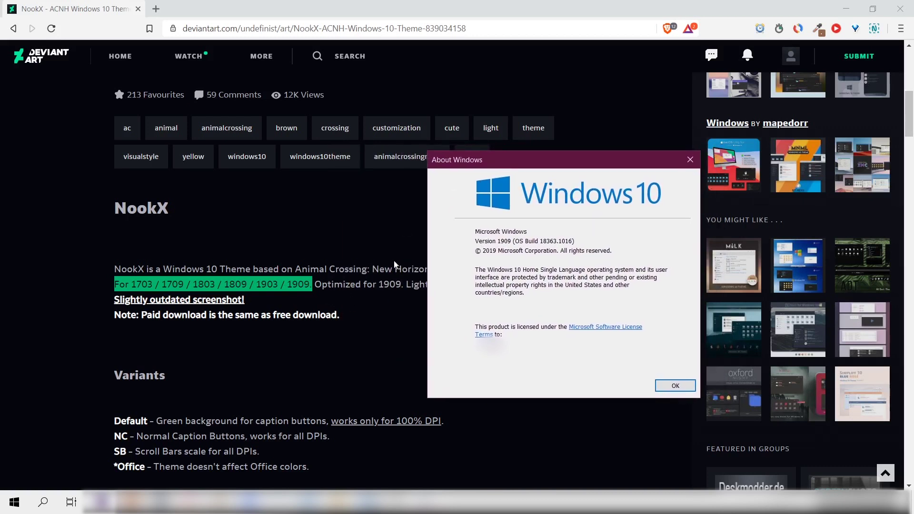
- Close About Windows and save the NookX theme ZIP to Downloads via Download Now
left_click(675, 386)
scroll(639, 370, "up", 10)
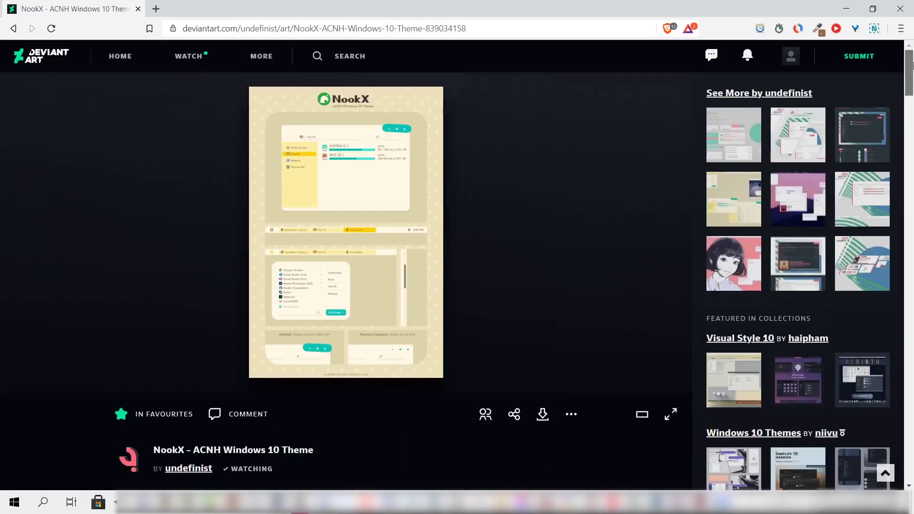
left_click(542, 414)
left_click(528, 374)
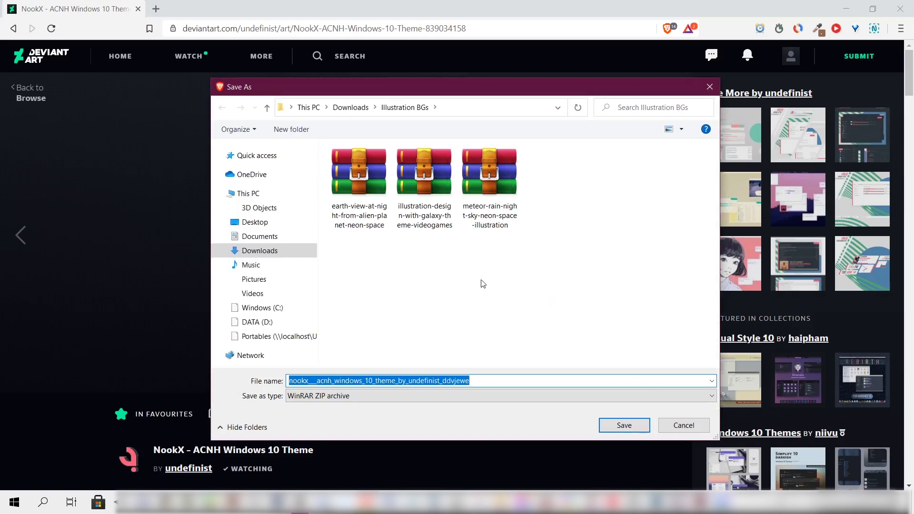
left_click(273, 252)
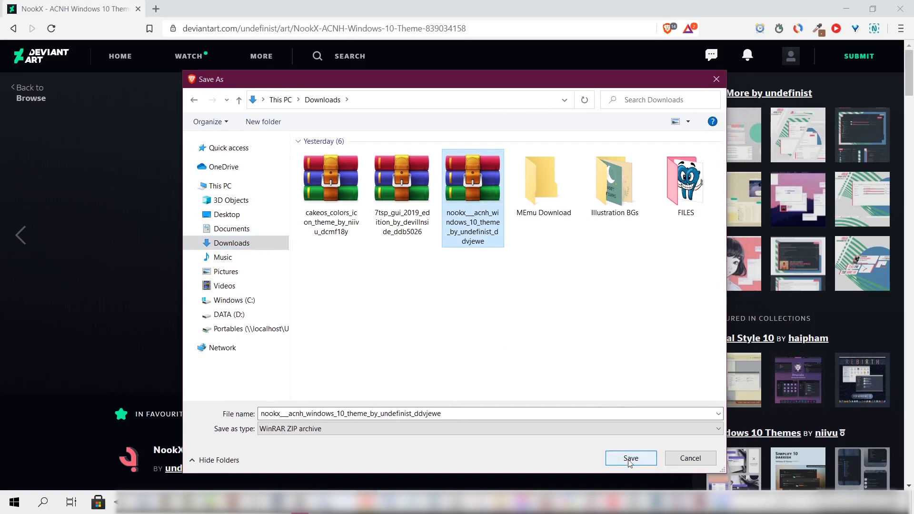
left_click(692, 460)
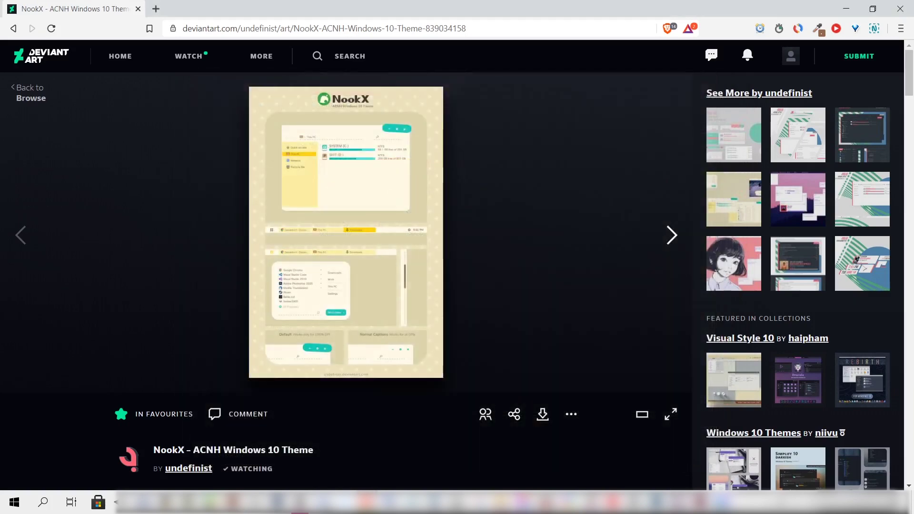
- Bring up the Downloads folder window and maximize it
mouse_move(367, 501)
left_click(471, 417)
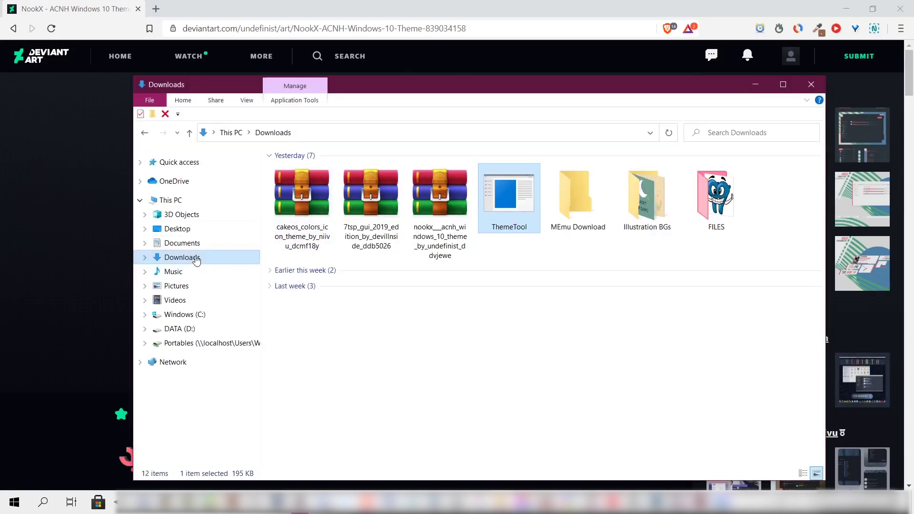
left_click(782, 84)
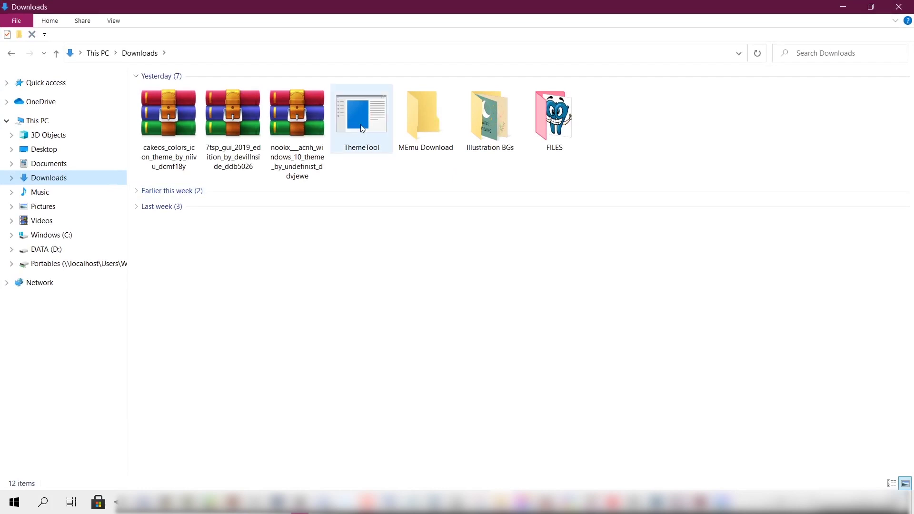
- Extract the nookx archive to its default location and open the extracted folder
right_click(299, 115)
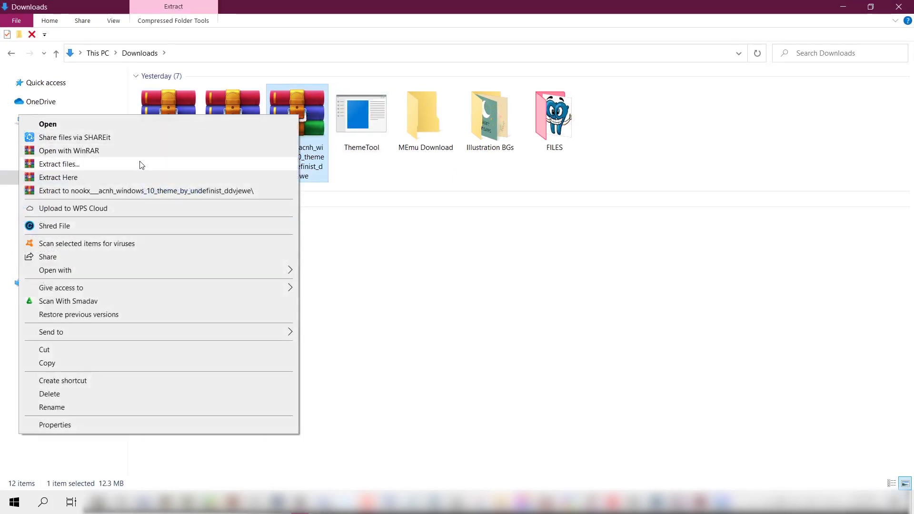
left_click(140, 164)
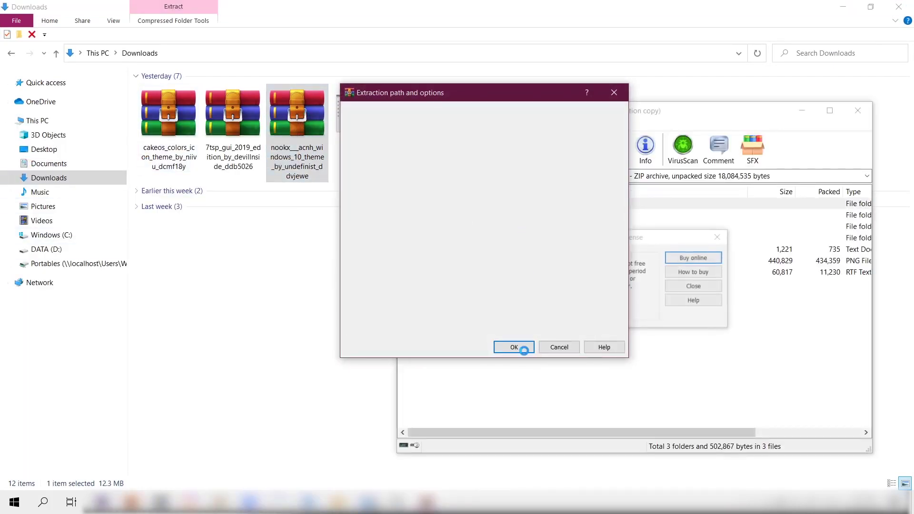
left_click(515, 347)
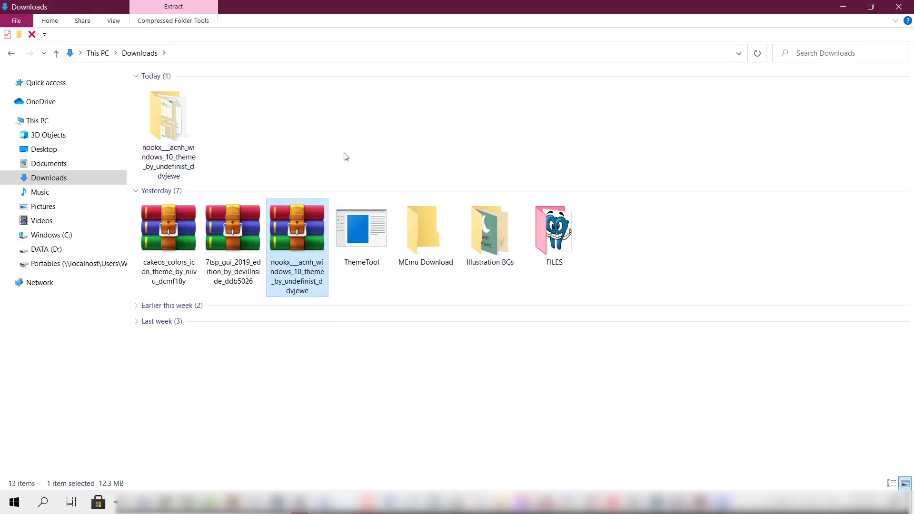
left_click(335, 158)
double_click(169, 130)
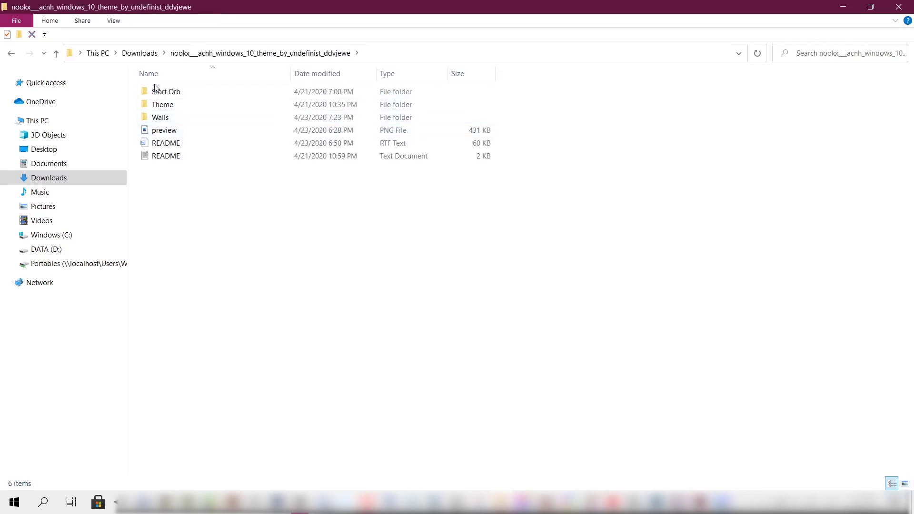
- Select everything in the NookX Theme folder and navigate to C:\Windows\Resources\Themes
double_click(164, 105)
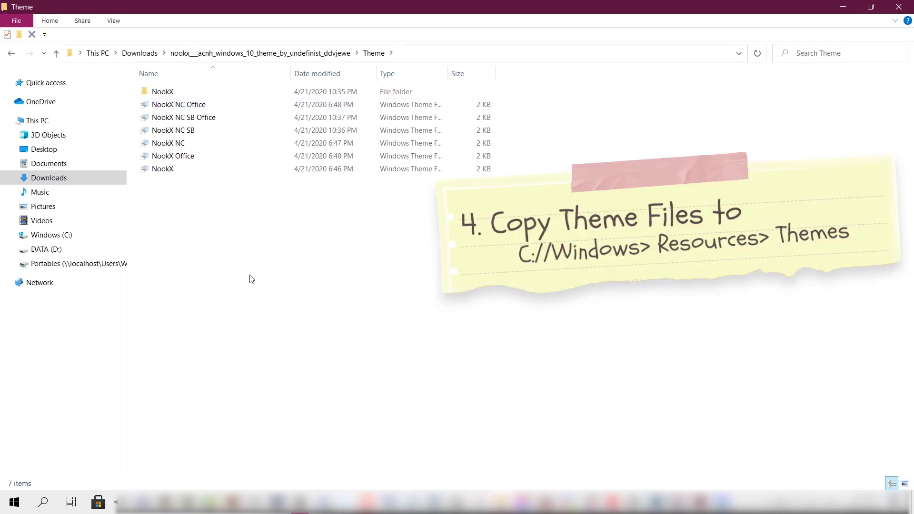
key("ctrl+a")
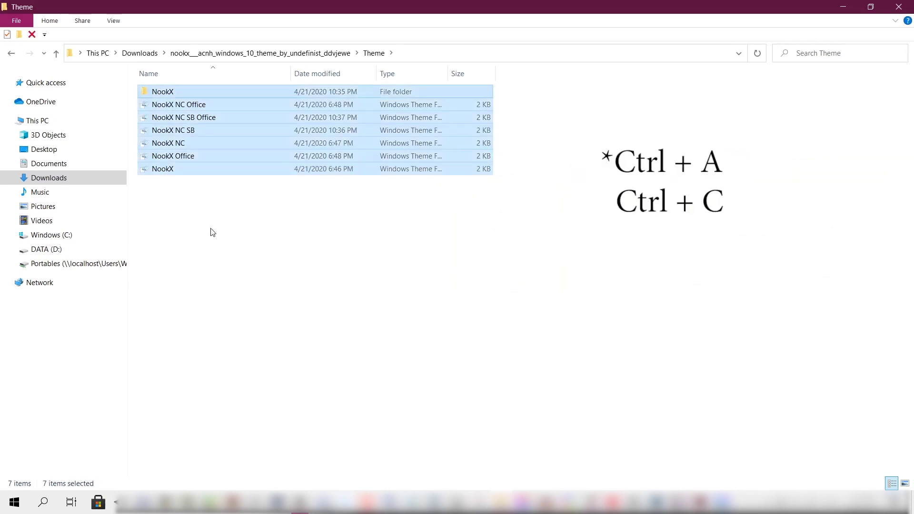
left_click(52, 233)
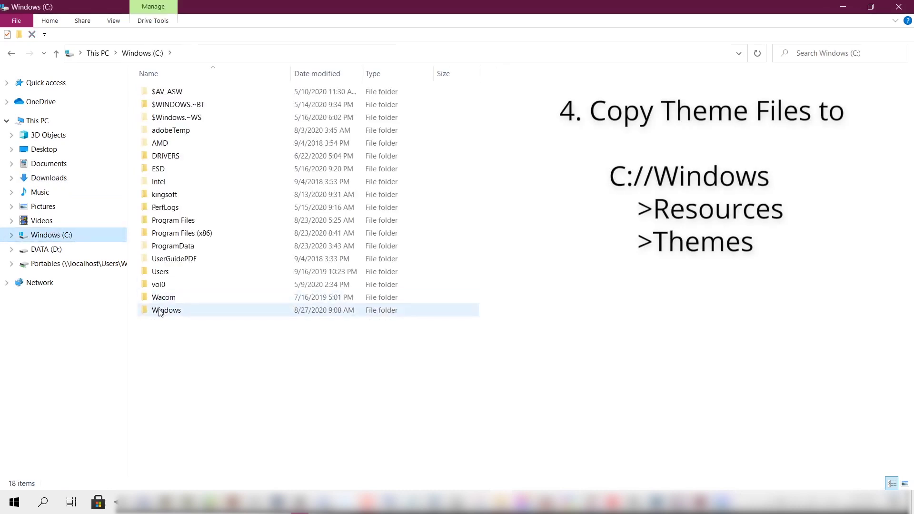
double_click(166, 310)
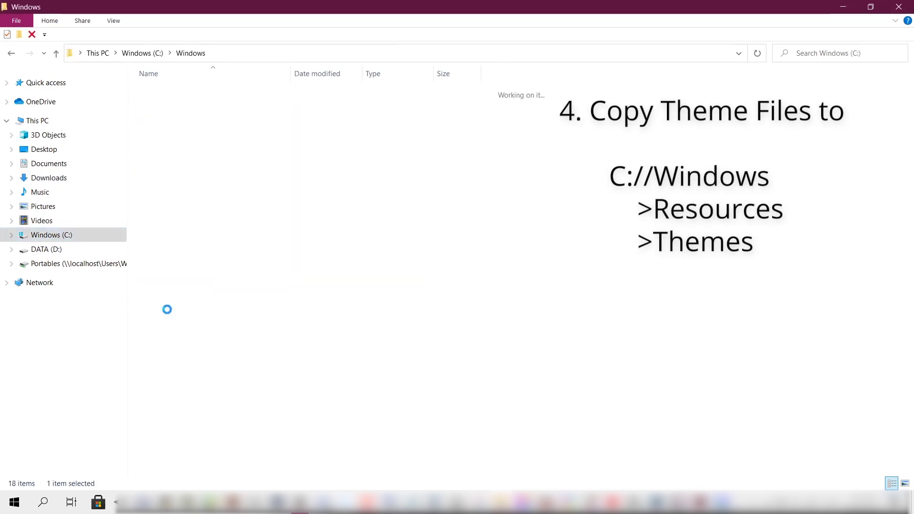
scroll(168, 312, "down", 7)
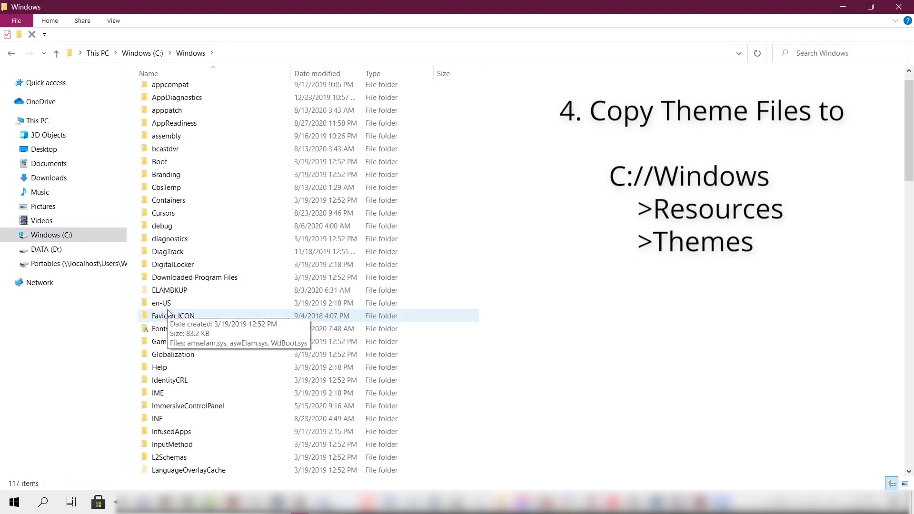
scroll(168, 312, "down", 9)
double_click(167, 142)
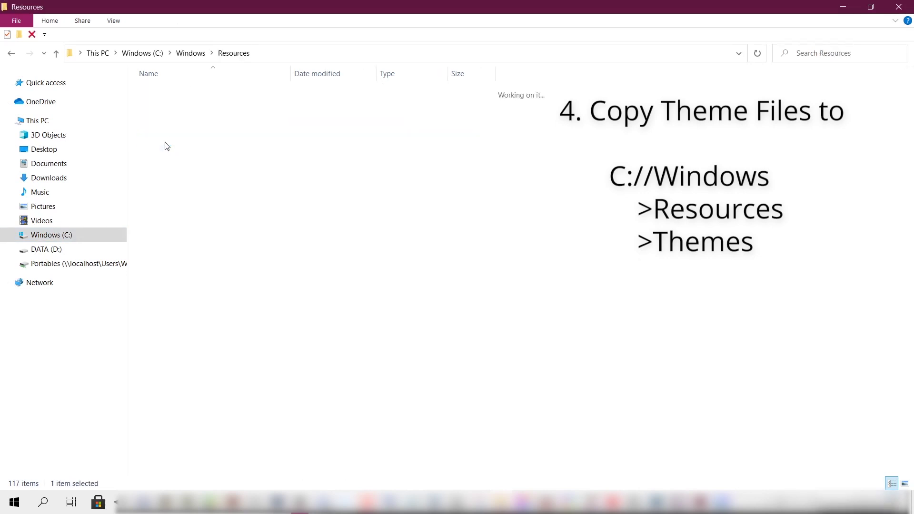
double_click(164, 120)
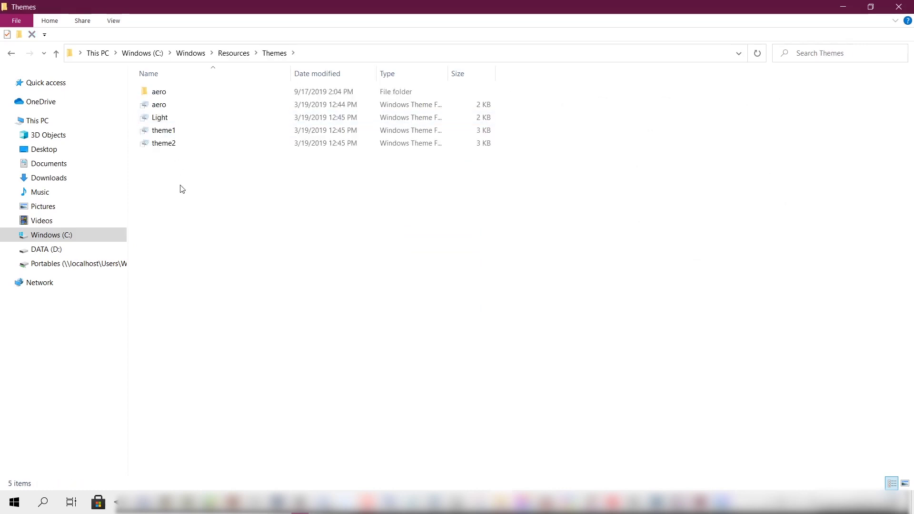
- Paste the NookX theme files into Themes with administrator permission, then deselect them
key("ctrl+v")
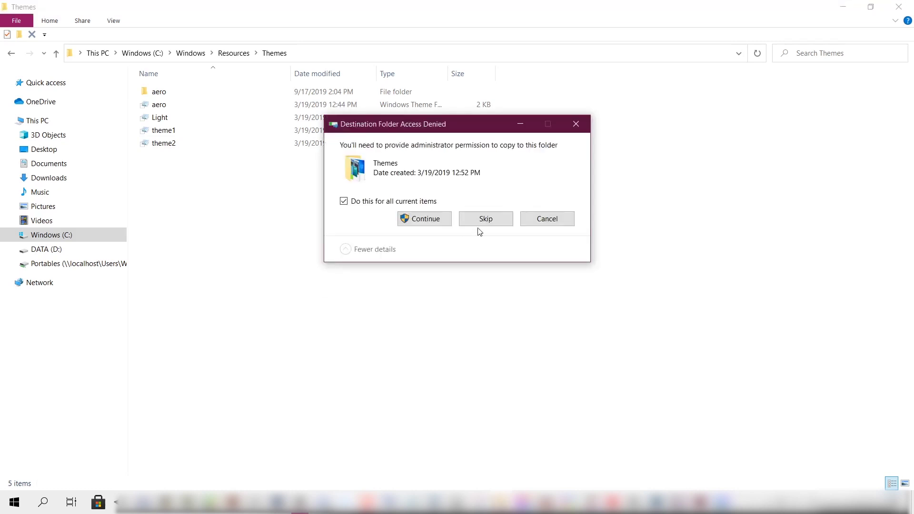
left_click(417, 220)
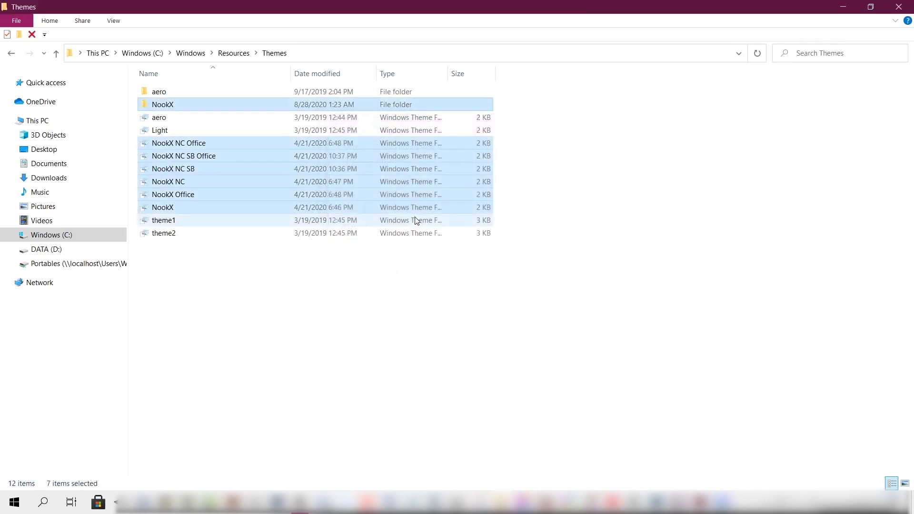
left_click(327, 317)
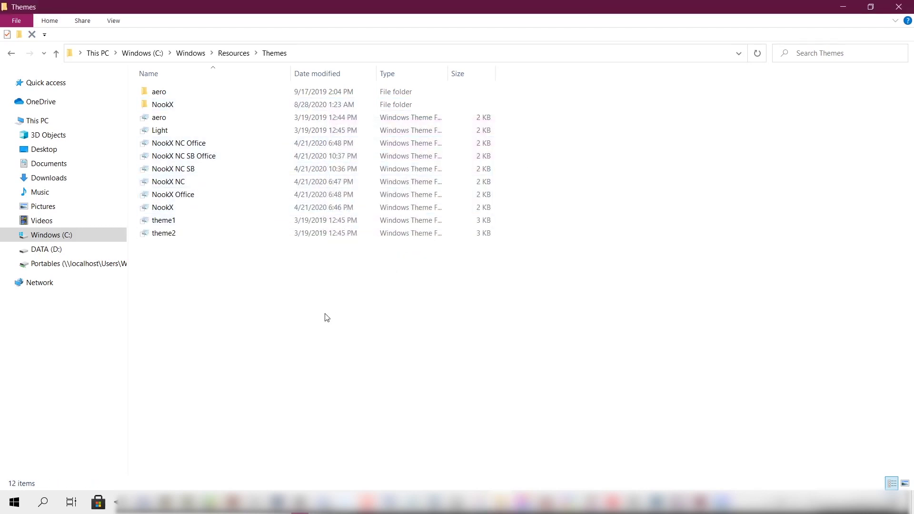
- Run ThemeTool from the Downloads folder as administrator to bring up its License dialog
left_click(27, 177)
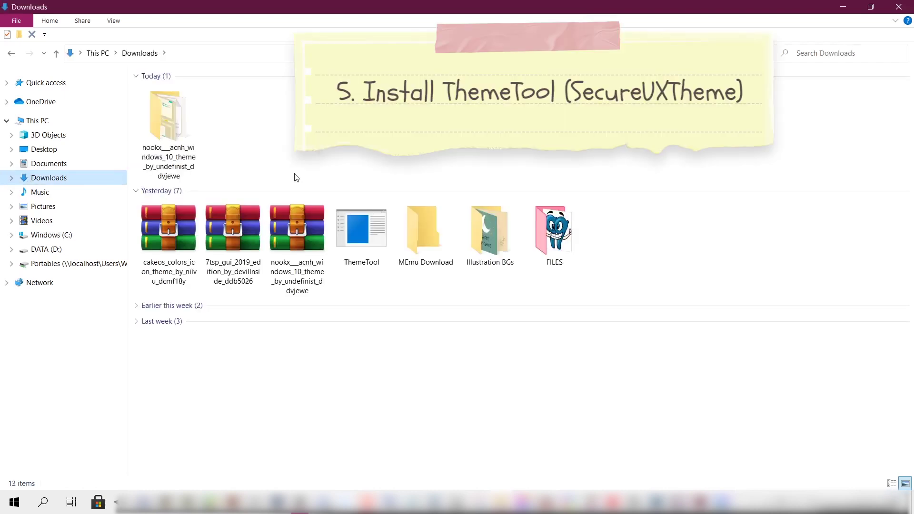
double_click(347, 247)
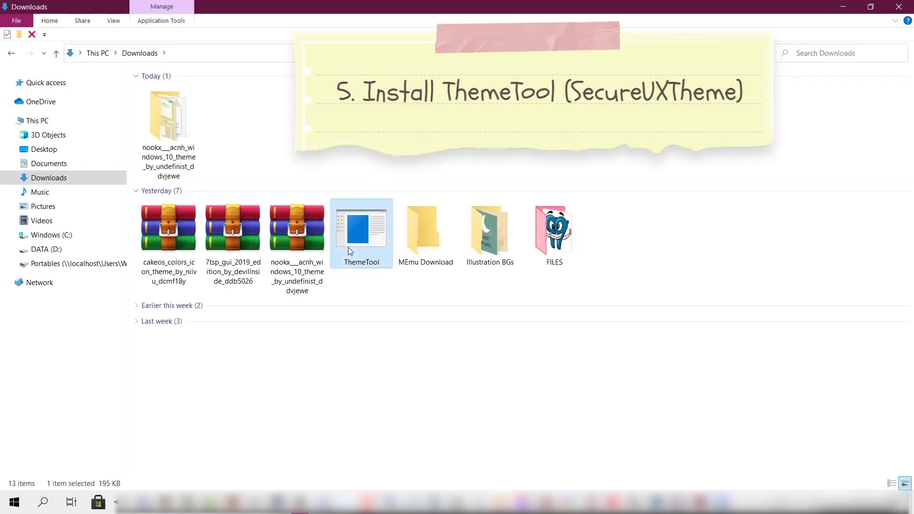
right_click(348, 247)
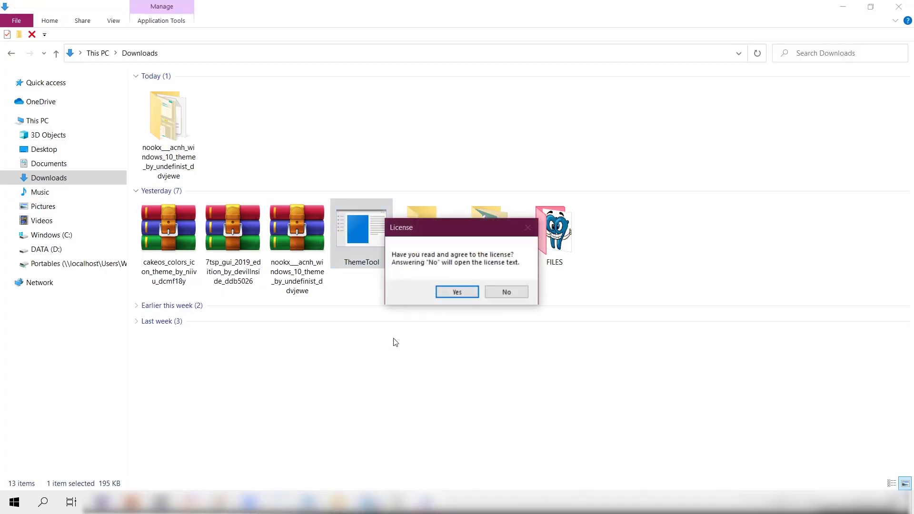
- Accept the ThemeTool license, then select and patch the NookX NC Office style
left_click(454, 293)
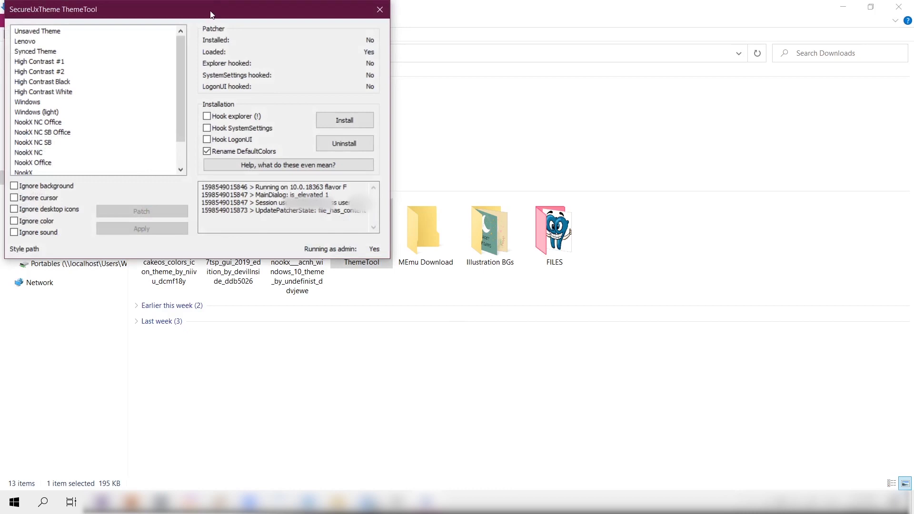
left_click_drag(211, 14, 256, 24)
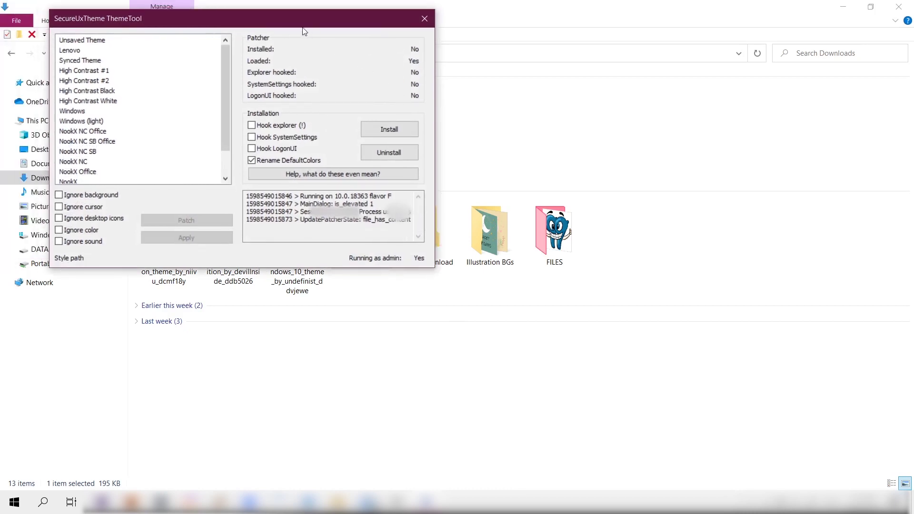
left_click_drag(304, 31, 493, 98)
left_click(274, 220)
scroll(274, 232, "down", 1)
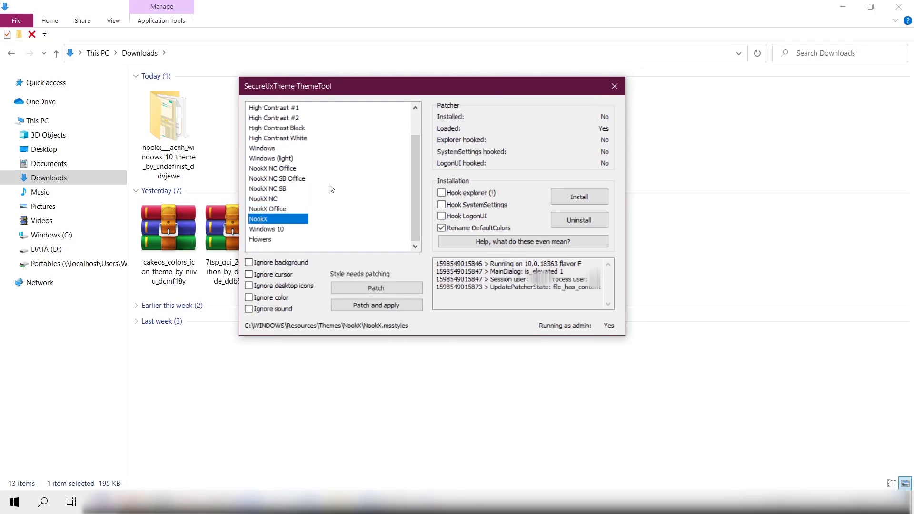
left_click(274, 200)
left_click(275, 210)
left_click(300, 219)
left_click(296, 170)
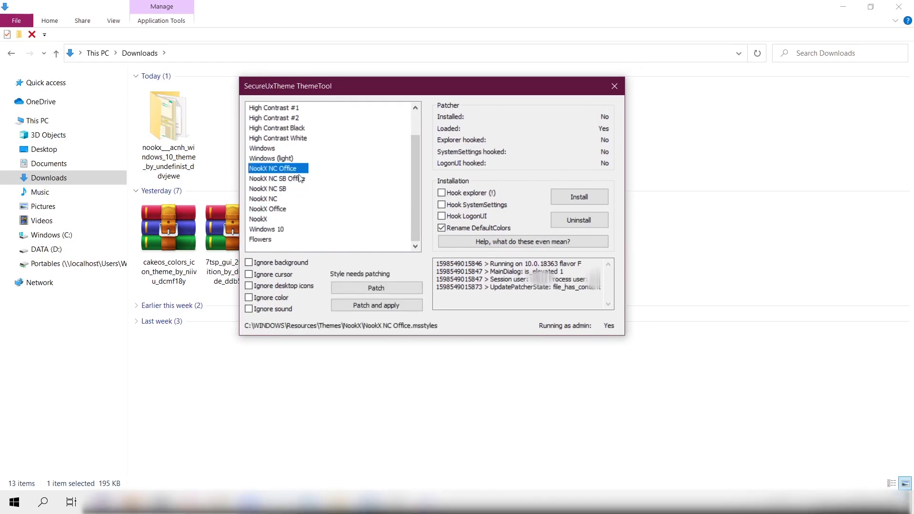
left_click(374, 286)
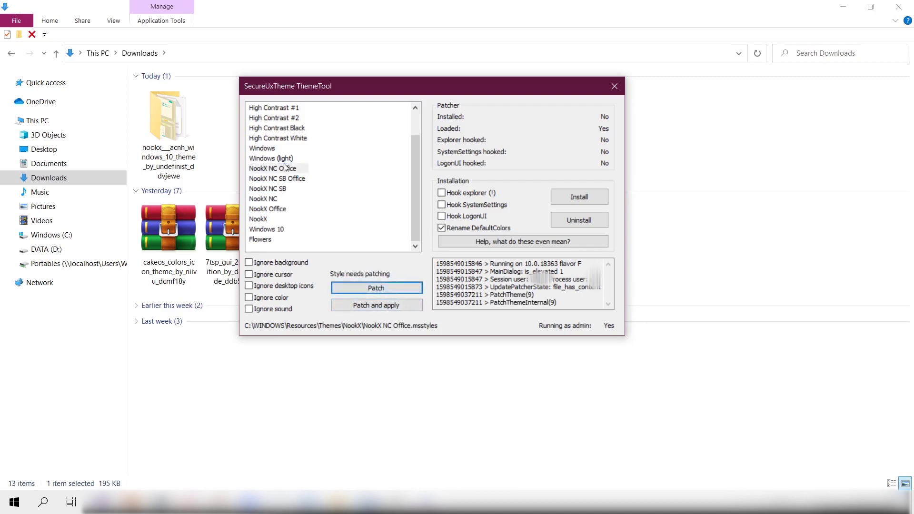
- Install the patcher with Explorer, SystemSettings and LogonUI hooks, declining an immediate reboot
left_click(442, 193)
left_click(443, 205)
left_click(441, 217)
left_click(280, 171)
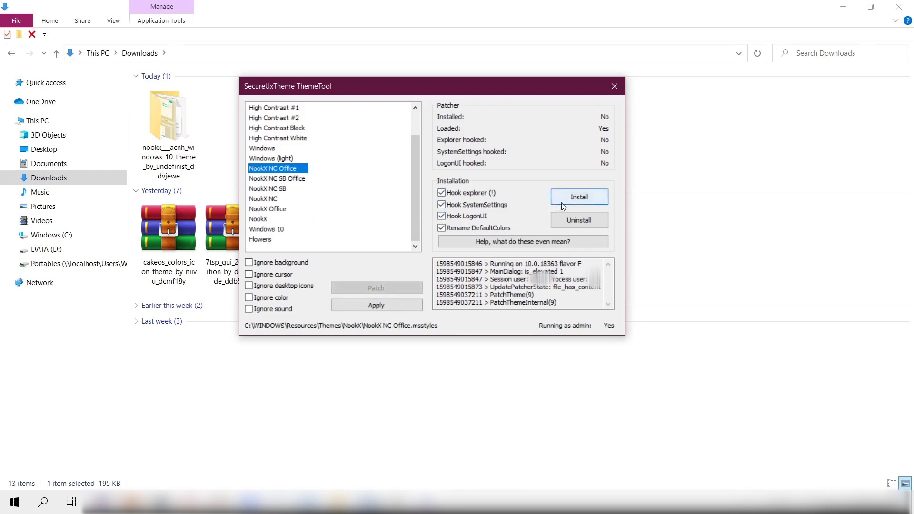
left_click(567, 195)
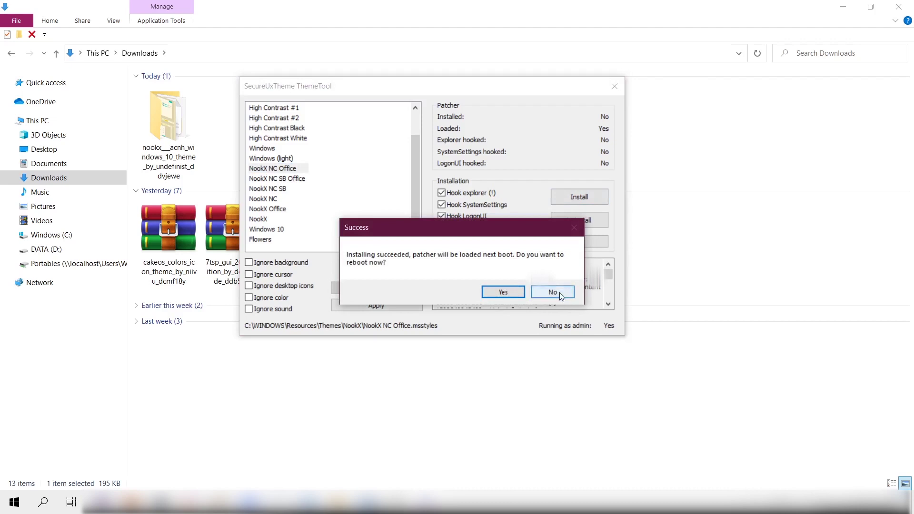
left_click(552, 291)
- Patch the NookX NC SB Office style and reinstall the patcher without rebooting
left_click(303, 178)
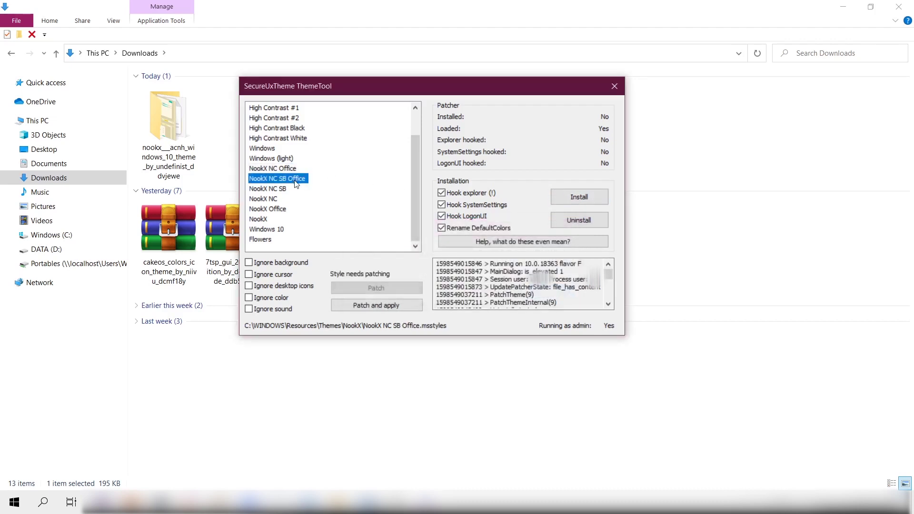
left_click(384, 288)
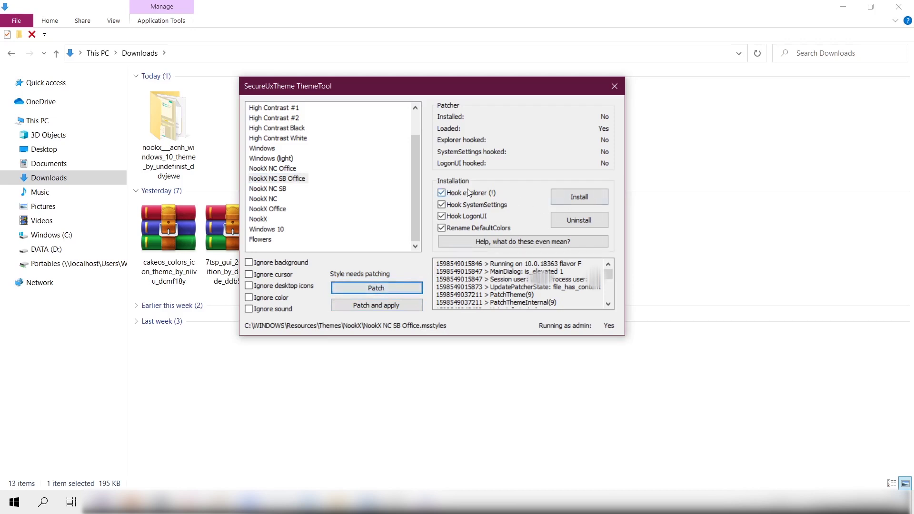
left_click(316, 181)
left_click(600, 198)
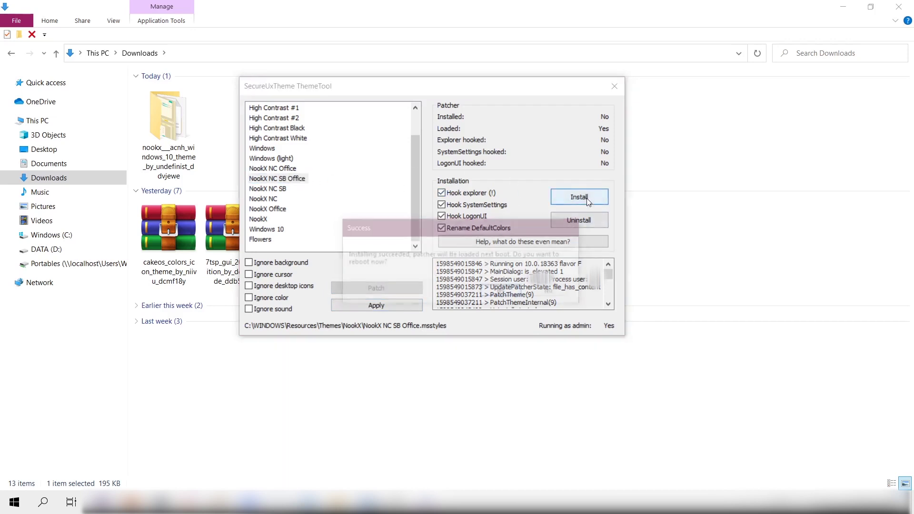
left_click(552, 292)
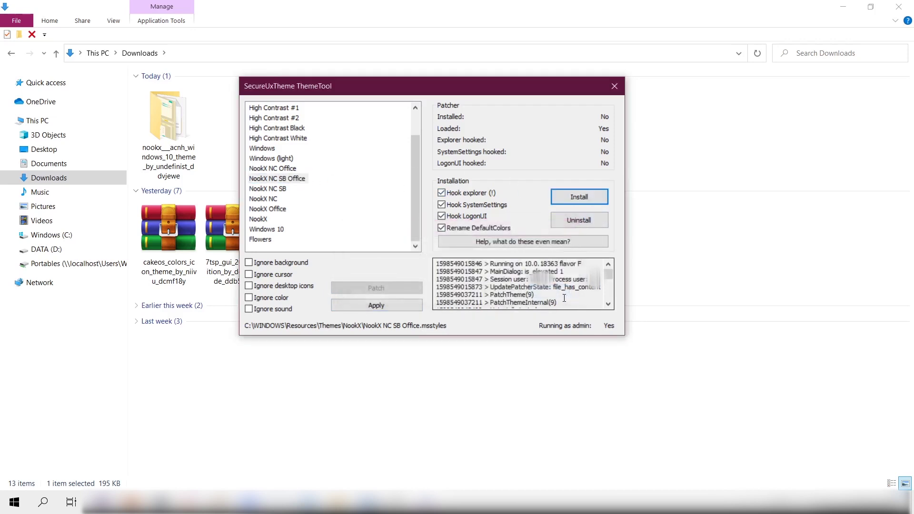
- Patch the NookX NC SB style and reinstall the patcher without rebooting
left_click(276, 189)
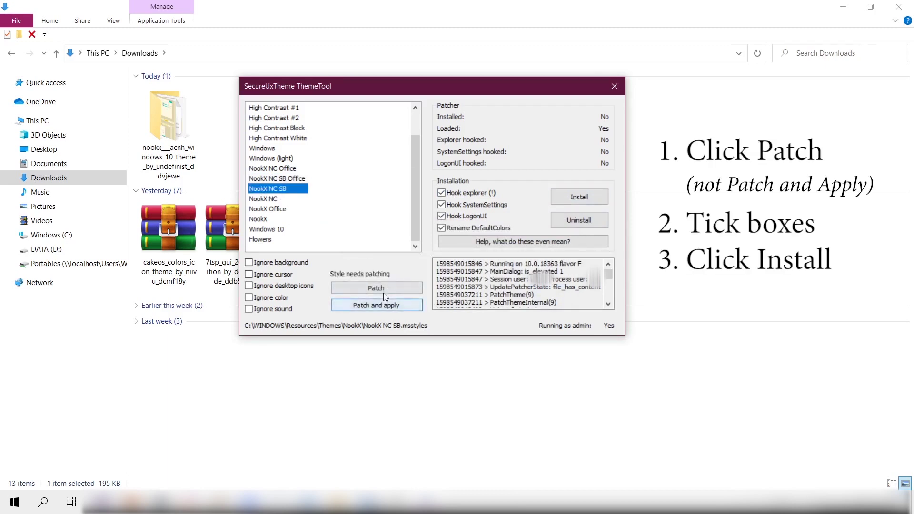
left_click(384, 289)
left_click(394, 284)
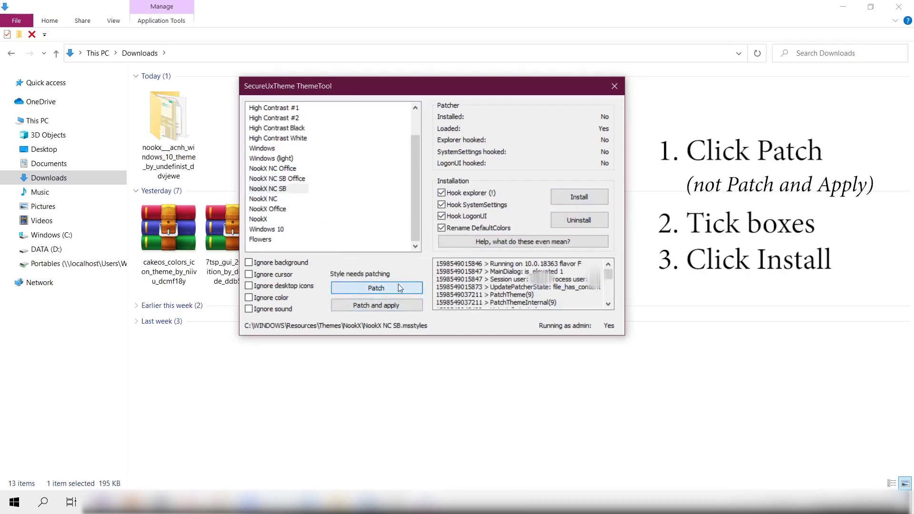
left_click(579, 197)
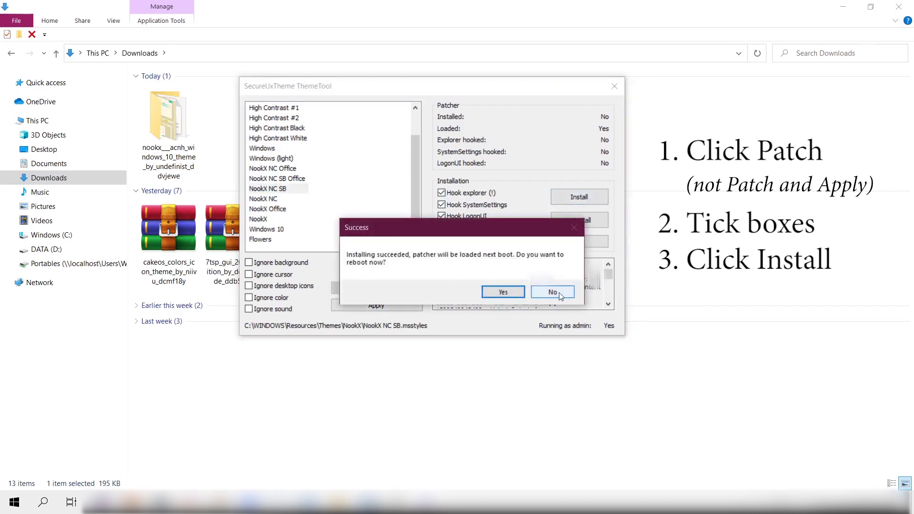
left_click(560, 294)
- Patch the NookX NC style and reinstall the patcher without rebooting
left_click(275, 199)
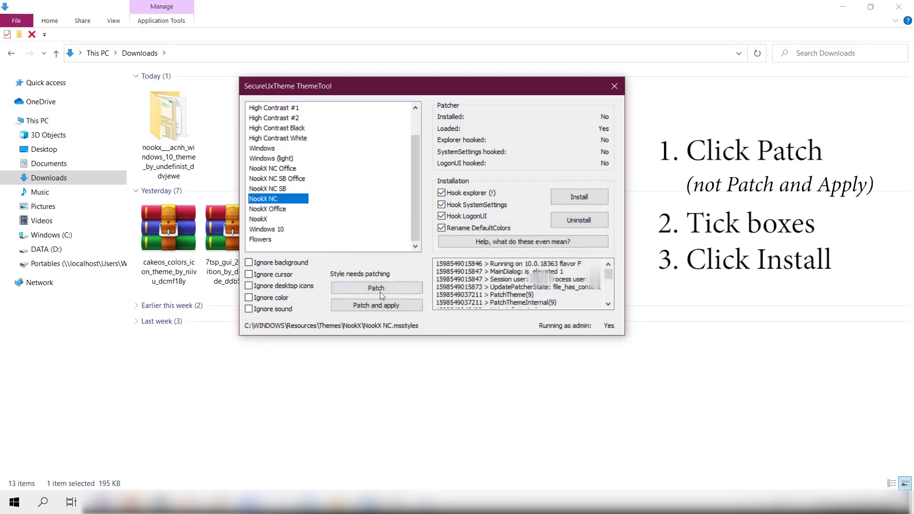
left_click(372, 291)
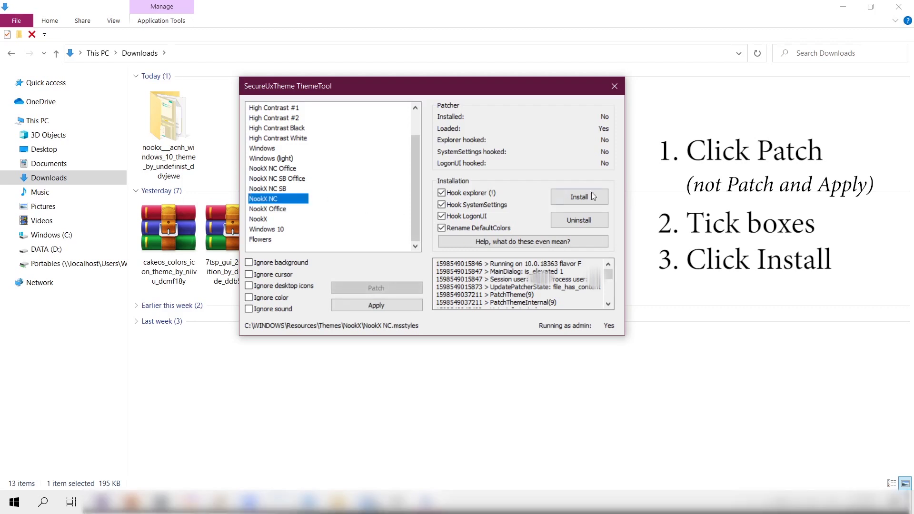
left_click(574, 198)
left_click(554, 297)
- Patch the NookX Office and plain NookX styles, reinstalling the patcher each time
left_click(268, 208)
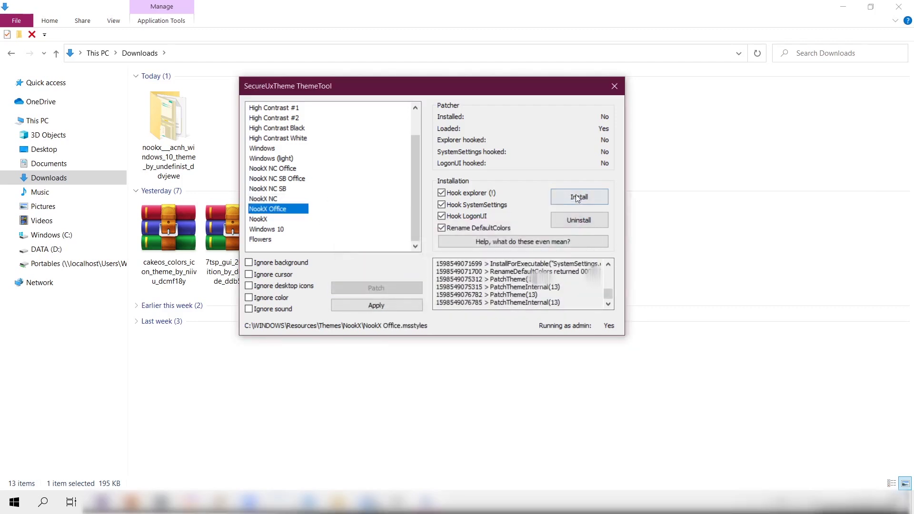
left_click(579, 198)
left_click(552, 293)
left_click(267, 219)
left_click(375, 288)
left_click(579, 197)
left_click(552, 294)
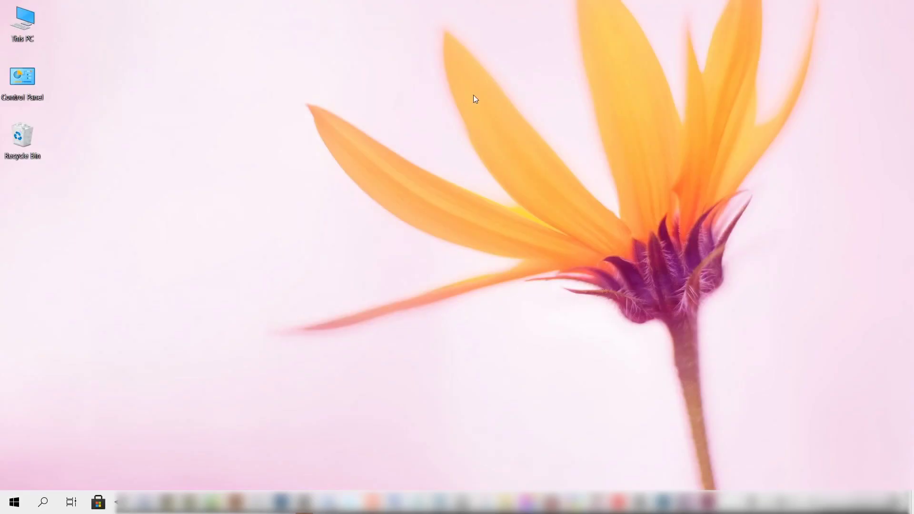
- Open Personalize from the desktop context menu to reach the Background settings page
right_click(407, 172)
left_click(307, 335)
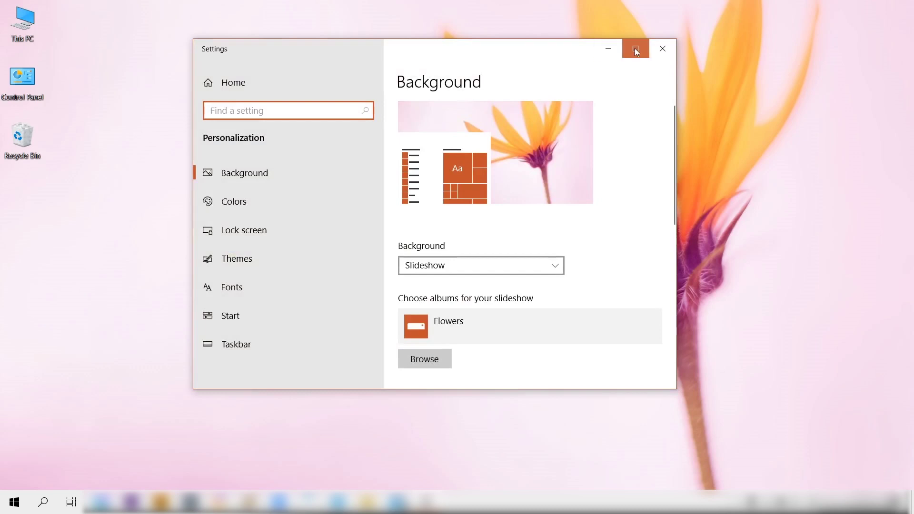
- Apply the NookX NC SB theme on the Themes page, then minimize Settings
left_click(635, 48)
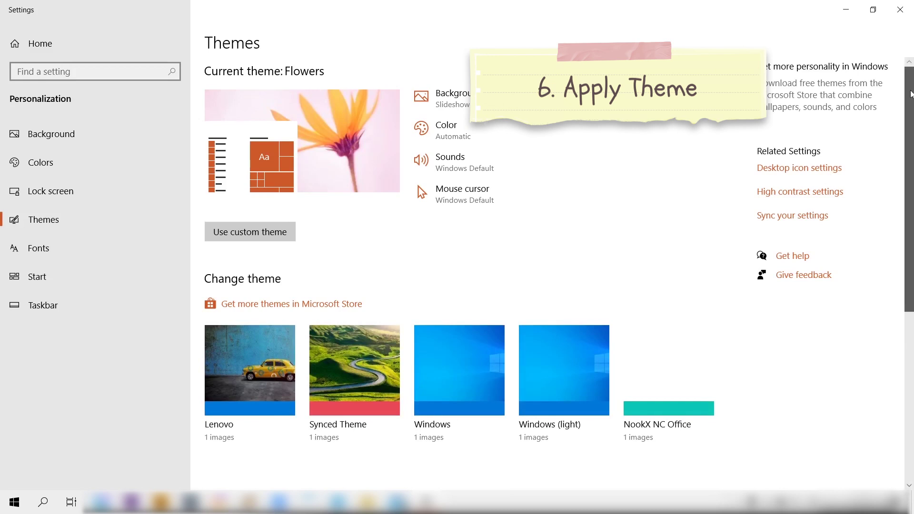
left_click_drag(910, 94, 911, 227)
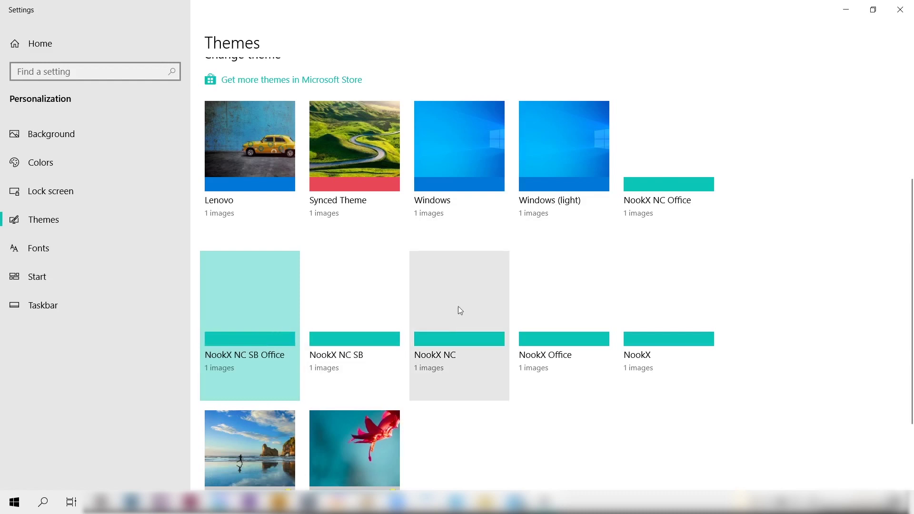
left_click(359, 333)
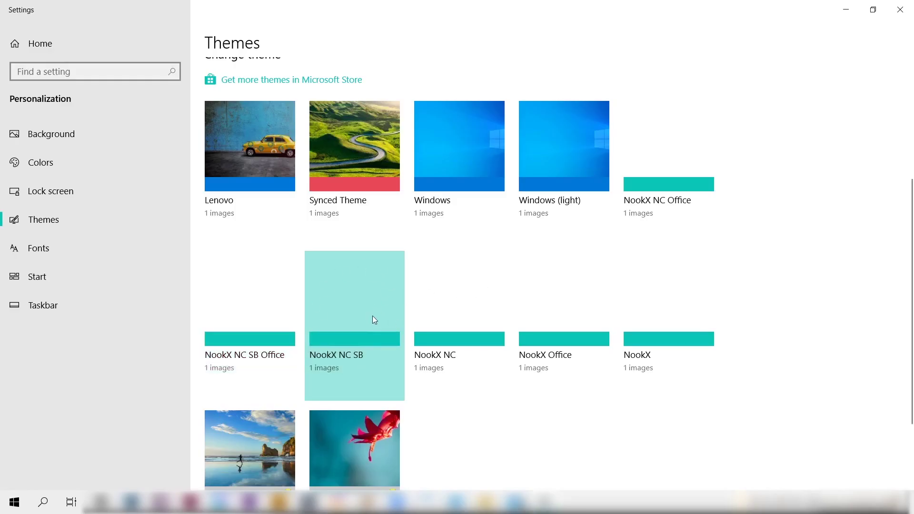
left_click(872, 9)
left_click(608, 49)
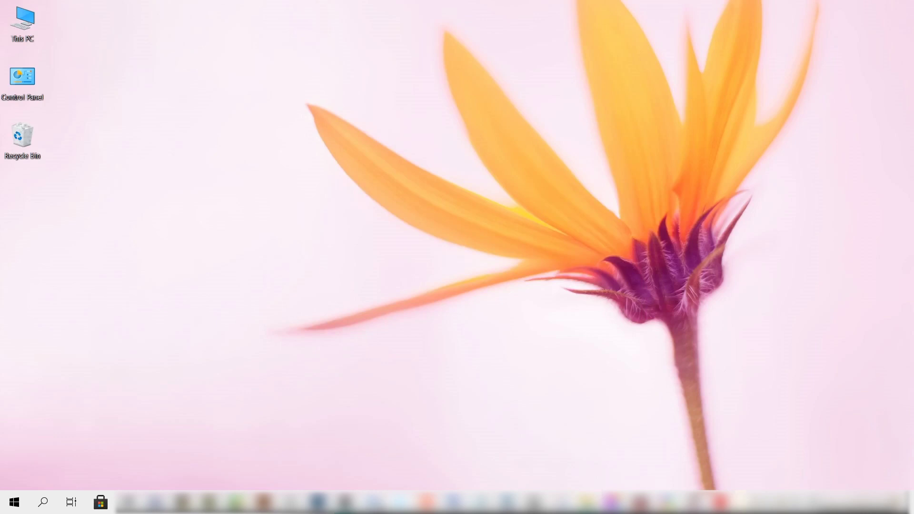
- Open File Explorer with Win+E and show This PC in the cream-yellow window
key("super+e")
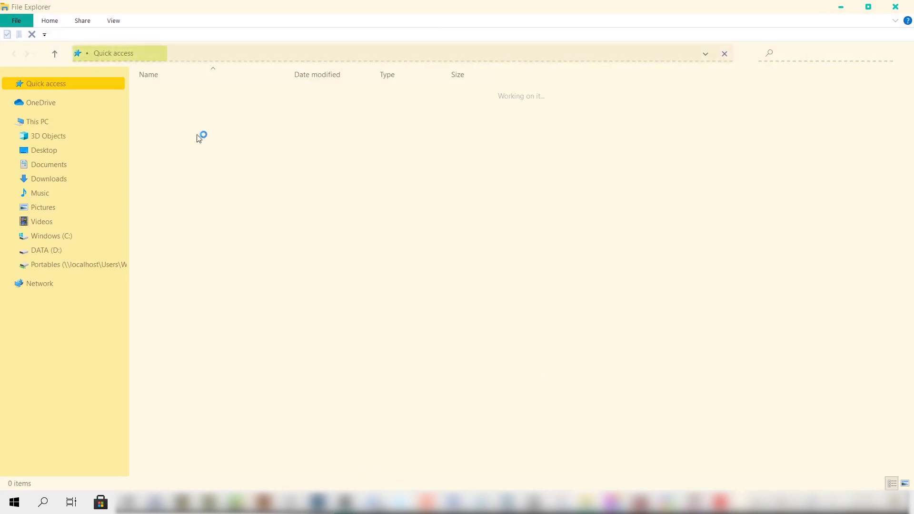
left_click(47, 120)
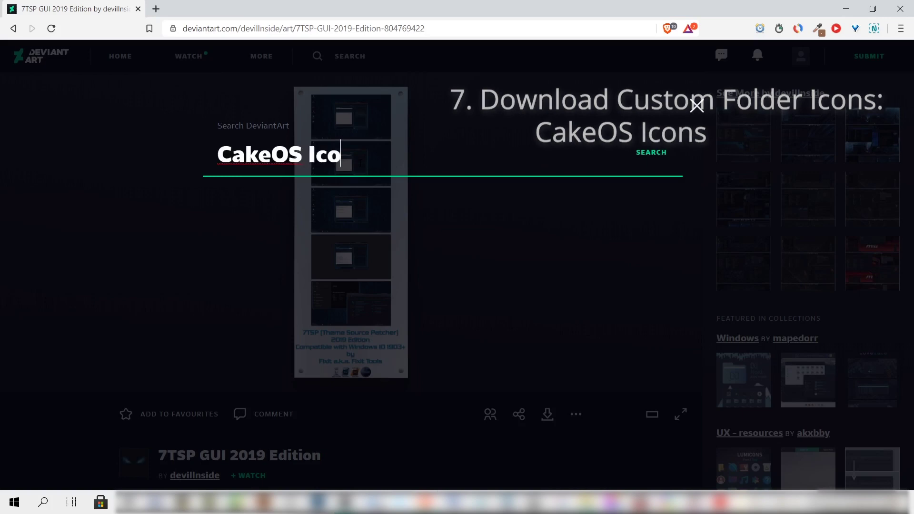
- Search 'CakeOS Icon', open the cakeOS colors Icon Theme page and view its icon sheet full size
key("Return")
scroll(465, 367, "down", 3)
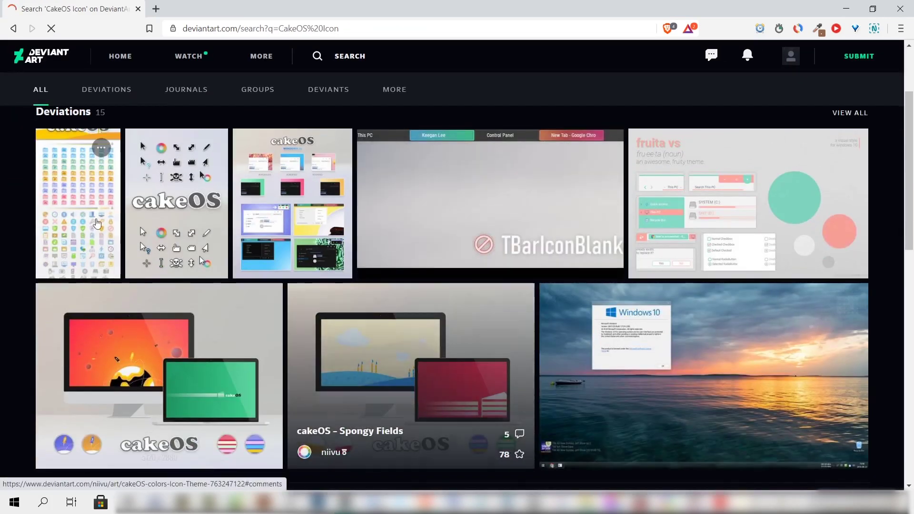
left_click(95, 214)
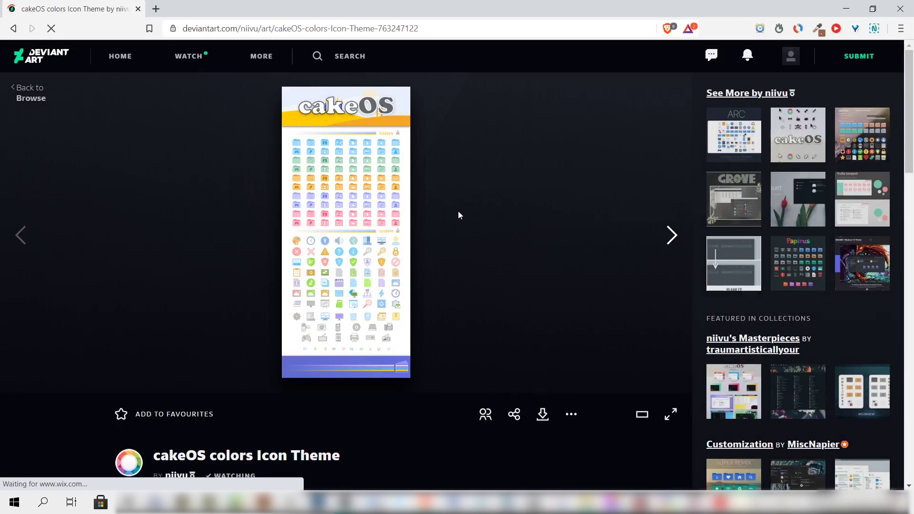
left_click(367, 211)
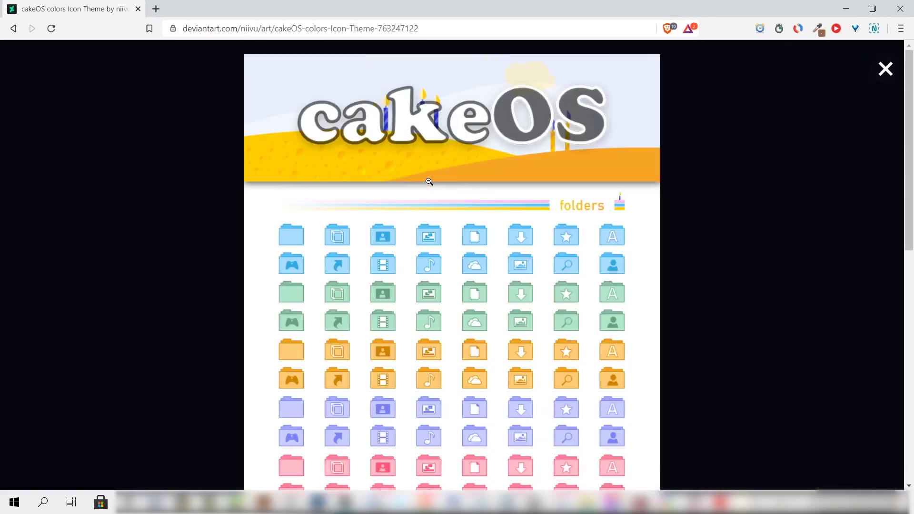
scroll(885, 192, "down", 2)
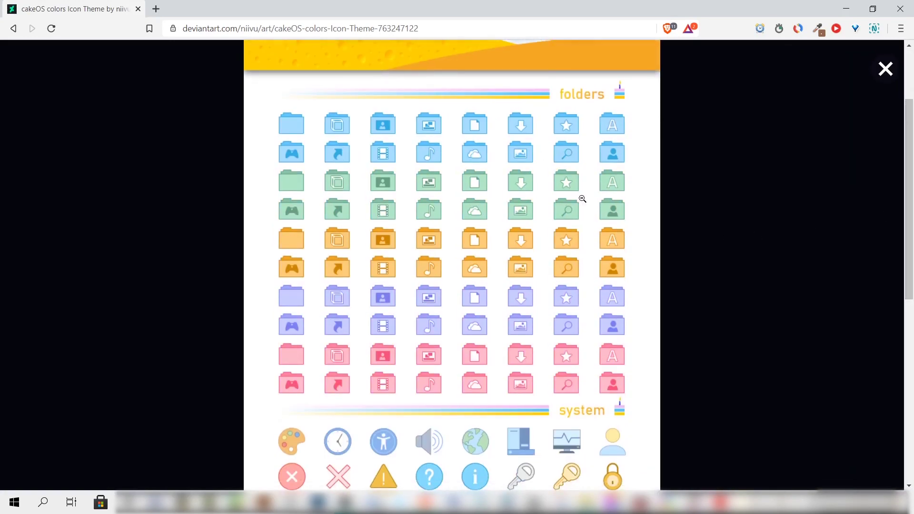
left_click_drag(910, 195, 912, 355)
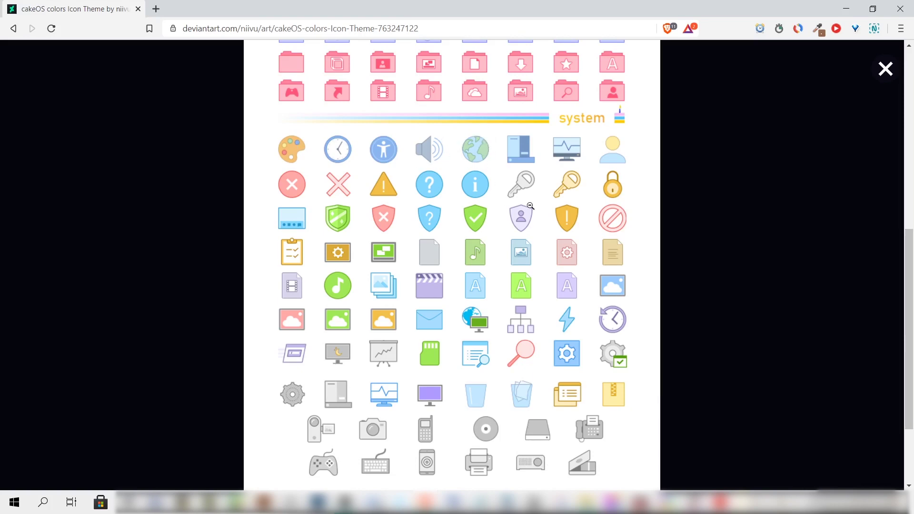
scroll(911, 324, "down", 3)
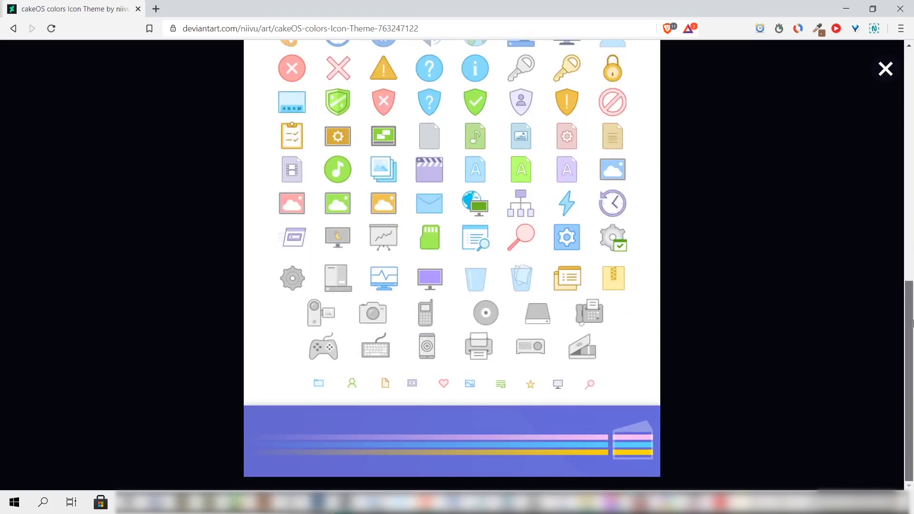
scroll(911, 323, "up", 12)
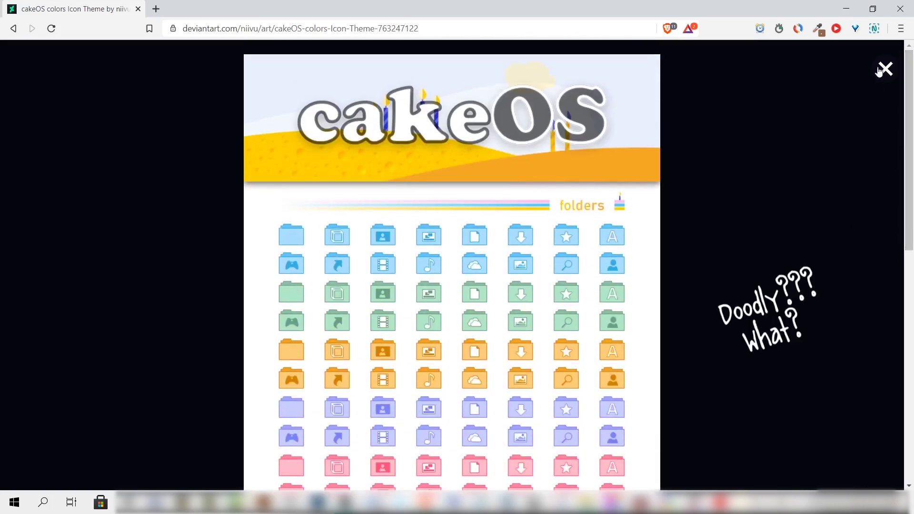
left_click(885, 69)
- Read the description down to the note that installers need Windows 10 1903 or higher
scroll(912, 144, "down", 3)
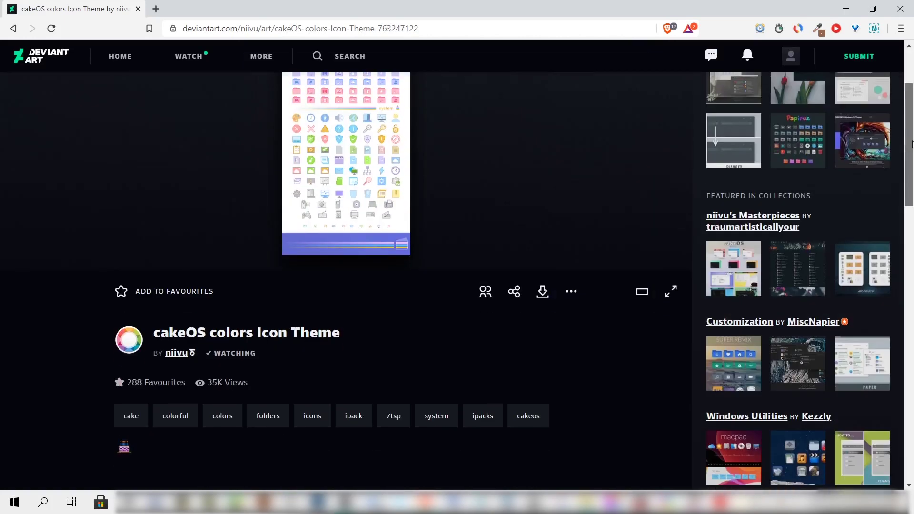
scroll(911, 145, "up", 2)
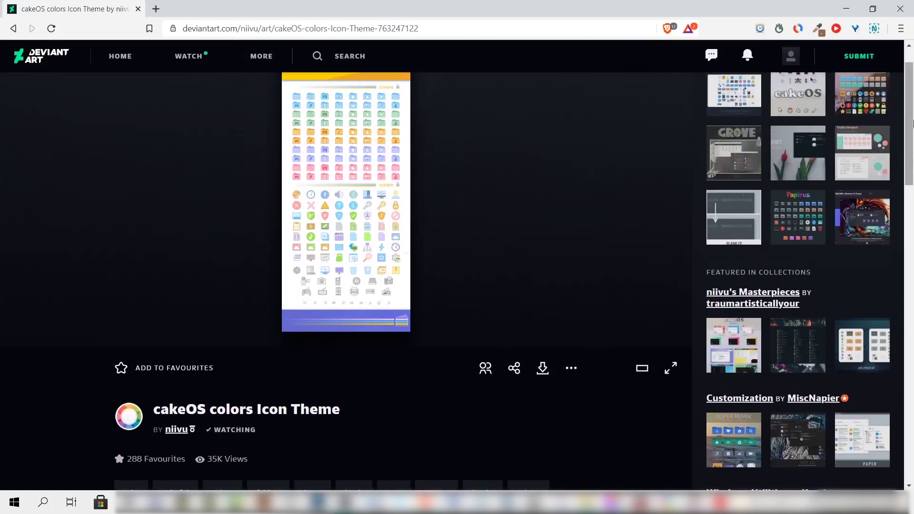
scroll(911, 186, "down", 5)
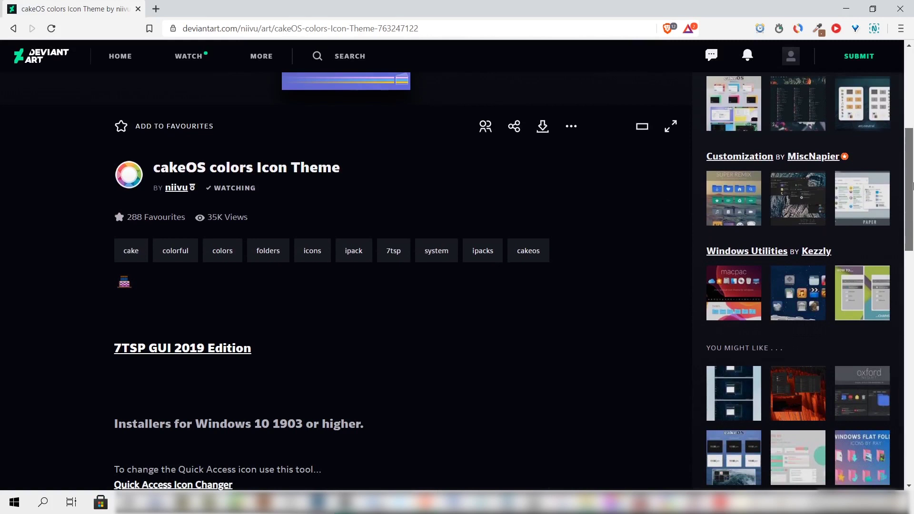
scroll(912, 186, "down", 2)
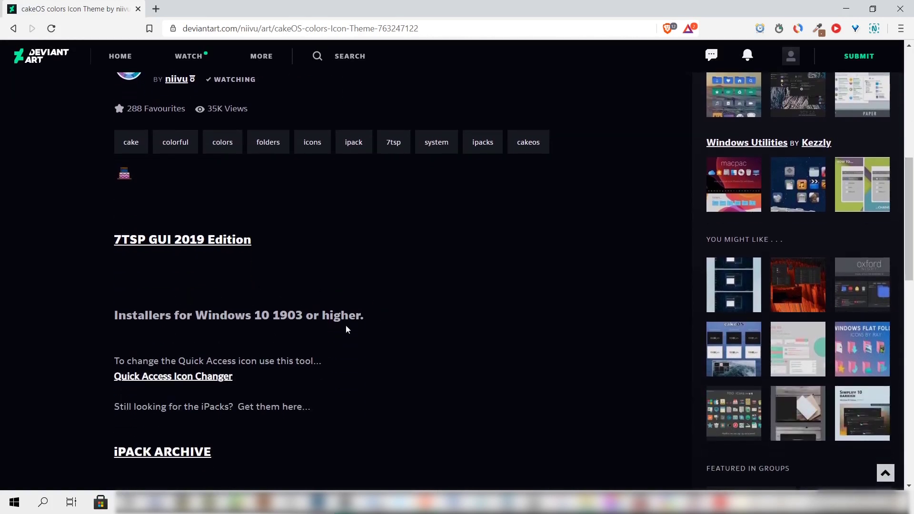
left_click_drag(101, 323, 380, 316)
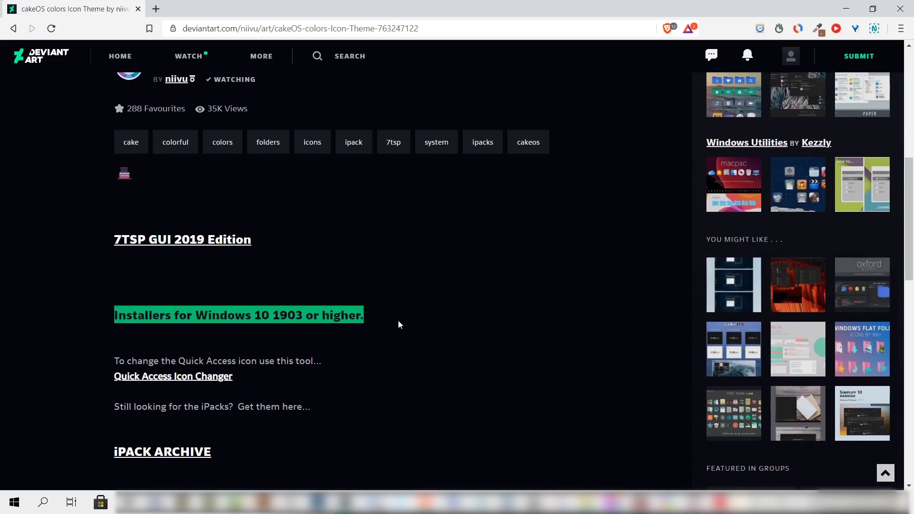
left_click(351, 316)
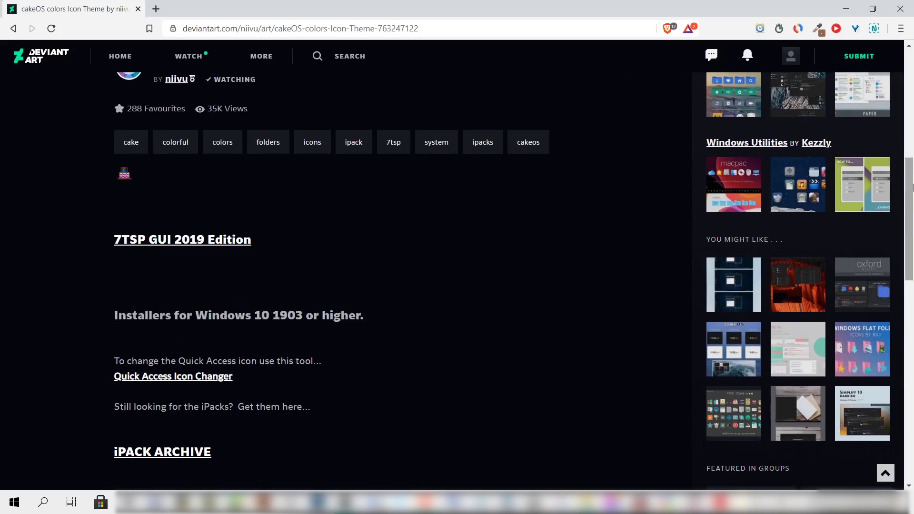
- Download the cakeOS colors Icon Theme ZIP and save it into the Downloads folder
scroll(912, 156, "up", 6)
scroll(912, 124, "up", 3)
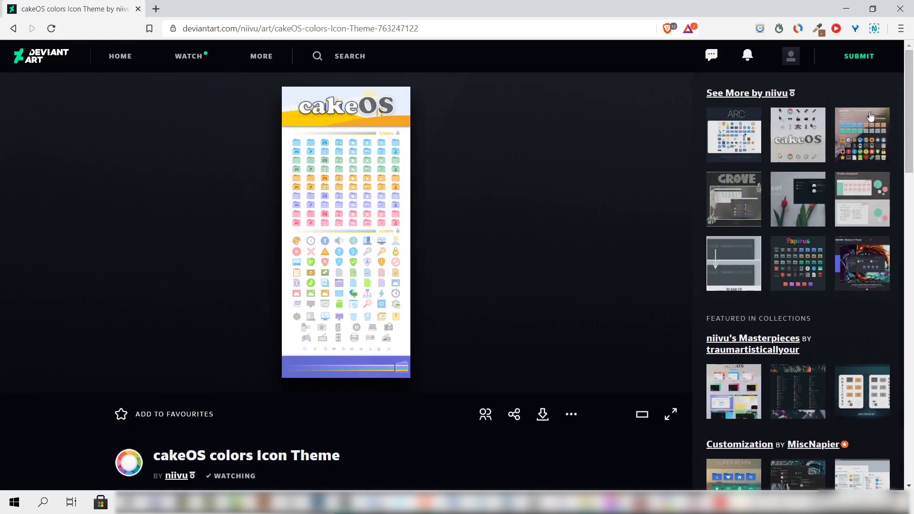
left_click(543, 413)
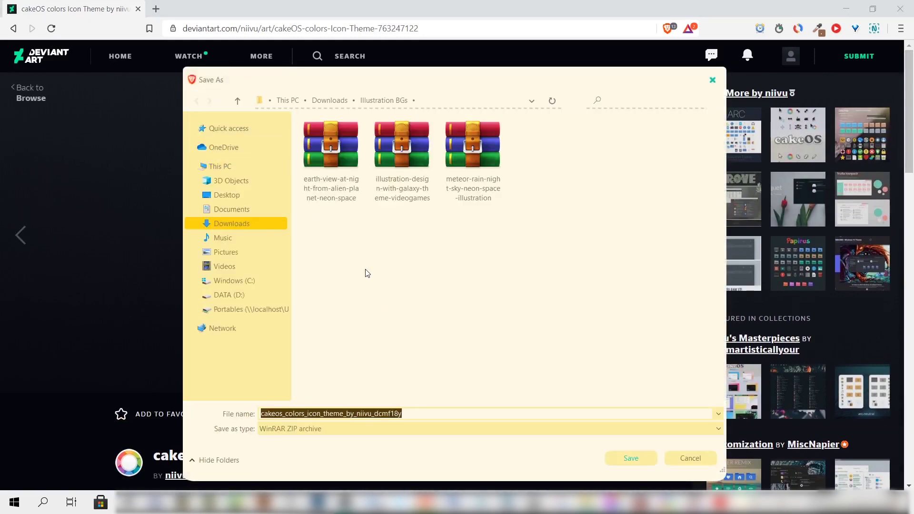
left_click(248, 225)
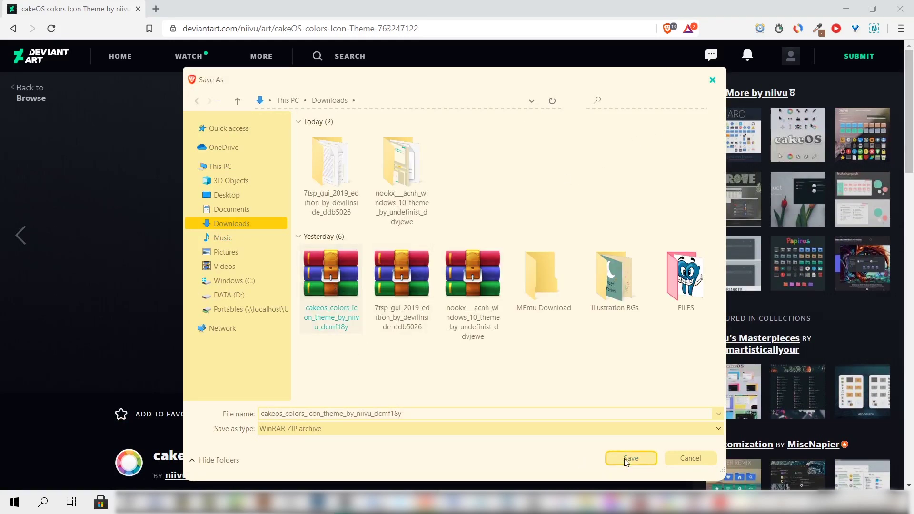
left_click(697, 458)
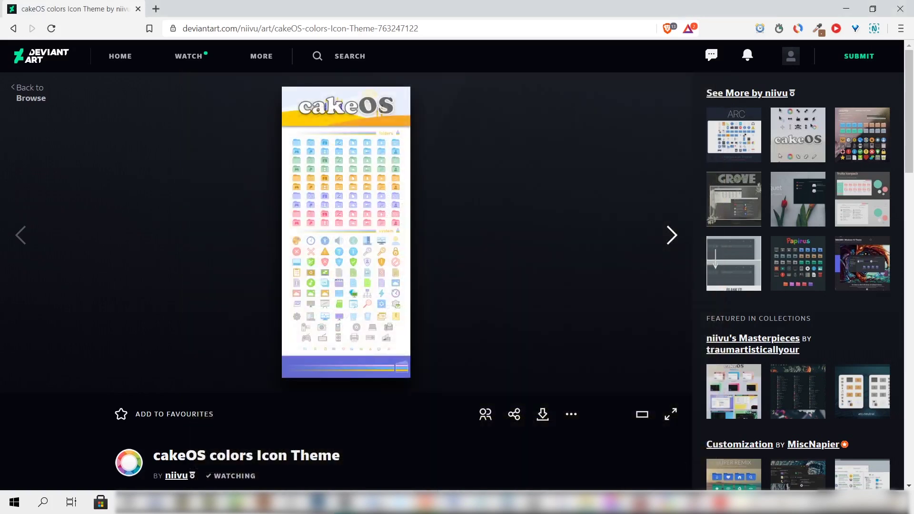
- Extract the cakeos_colors icon theme archive in Downloads to its default folder
mouse_move(427, 501)
left_click(590, 450)
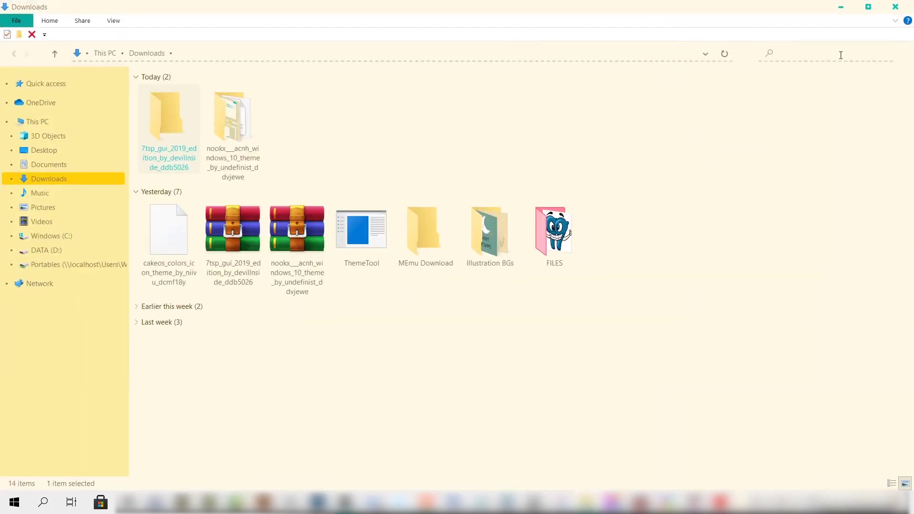
left_click(199, 267)
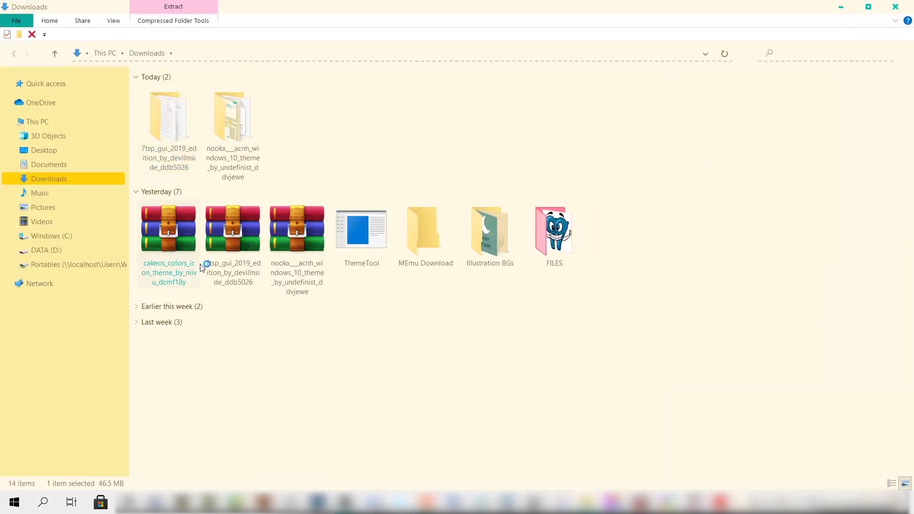
right_click(171, 231)
left_click(101, 217)
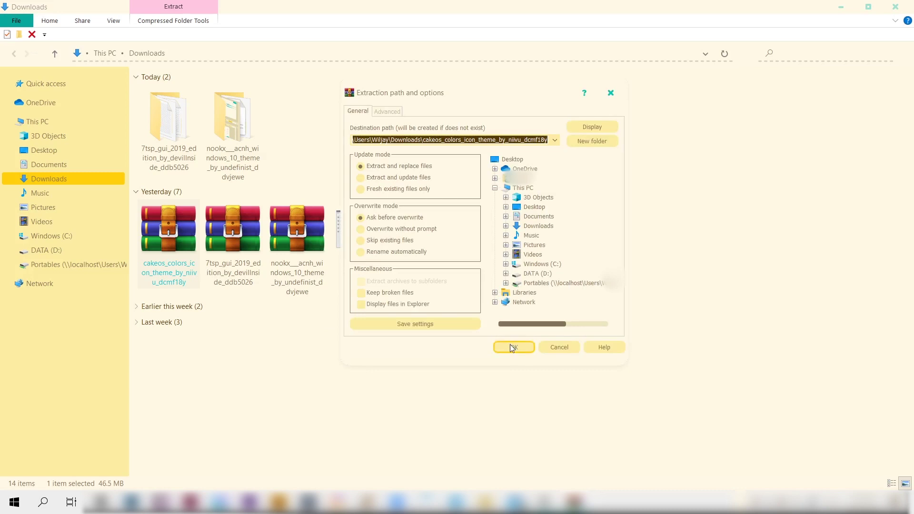
left_click(510, 347)
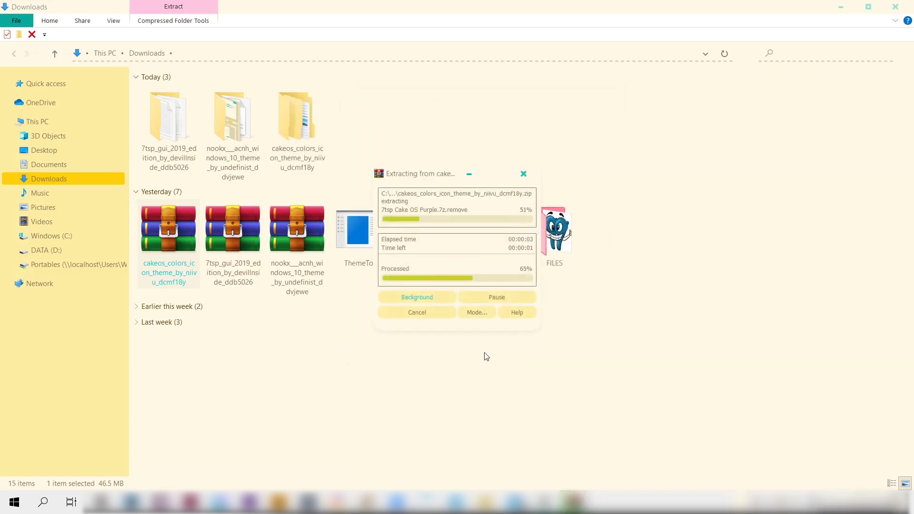
- Open the extracted cakeos folder and its Cake OS Icon Theme subfolder
left_click(306, 125)
double_click(306, 125)
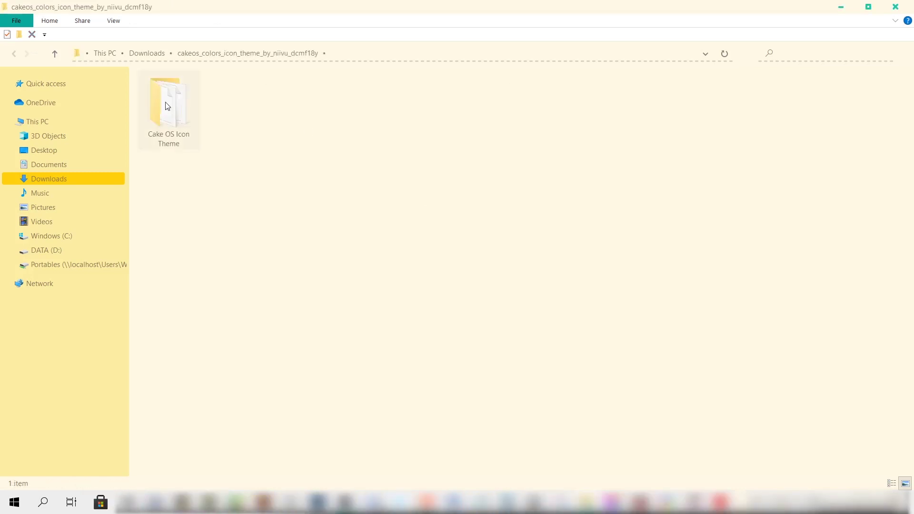
double_click(174, 105)
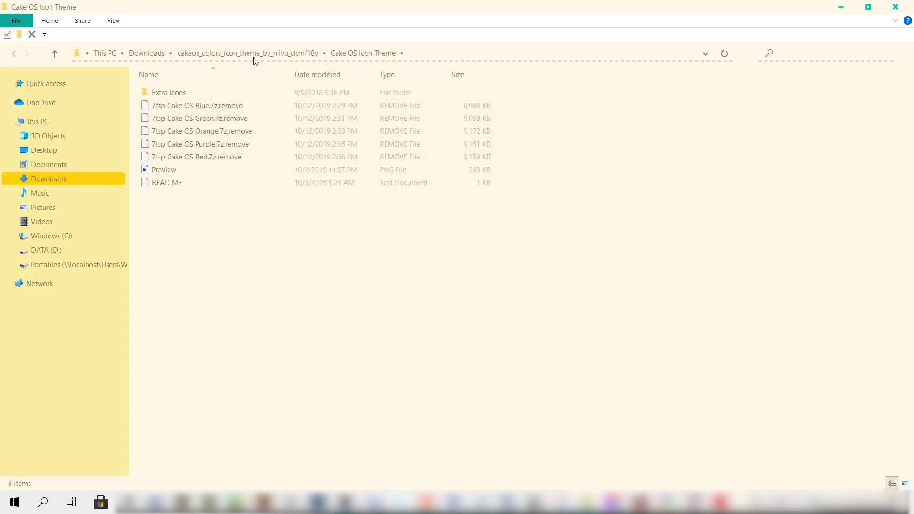
left_click(177, 183)
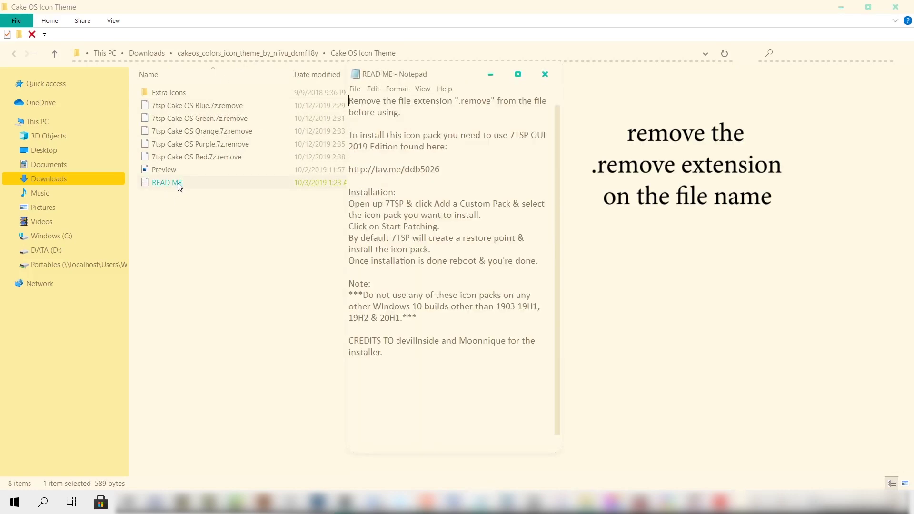
left_click_drag(401, 112, 348, 101)
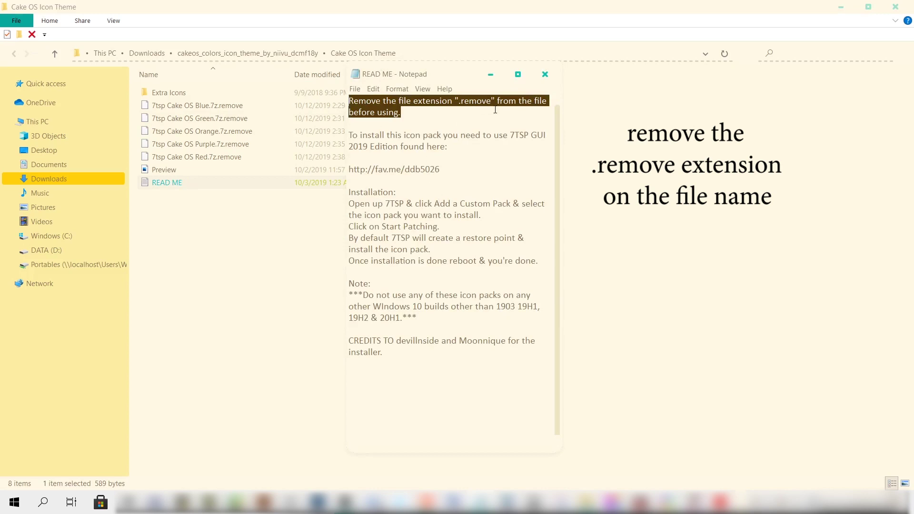
left_click(545, 75)
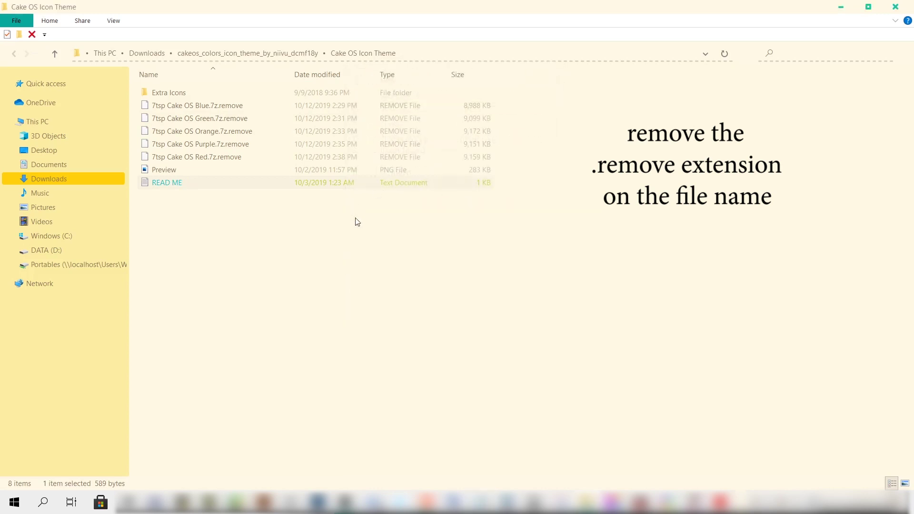
left_click(336, 255)
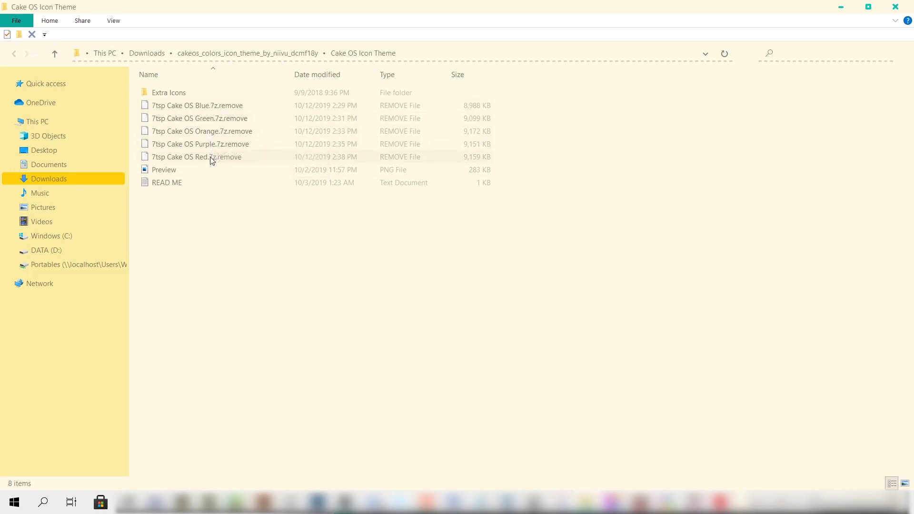
- Rename '7tsp Cake OS Red.7z.remove' to '7tsp Cake OS Red.7z', accepting the extension-change warning
right_click(238, 160)
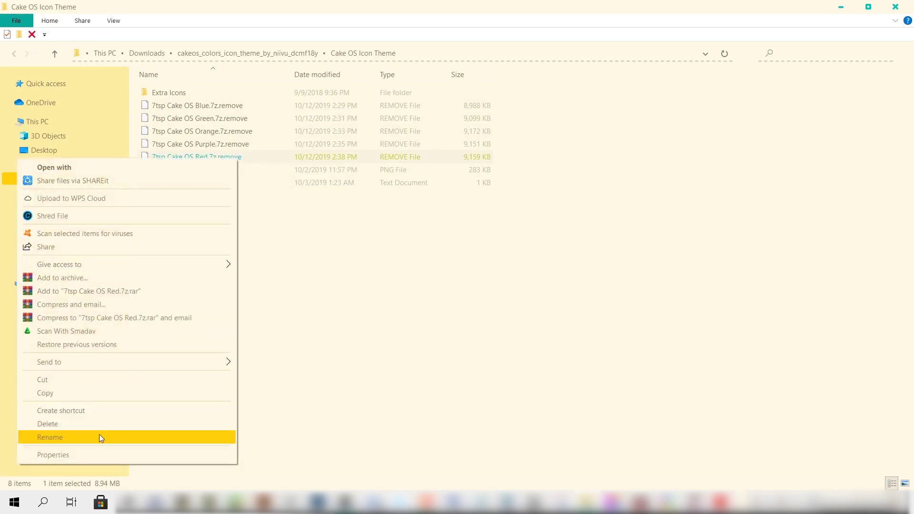
left_click(98, 437)
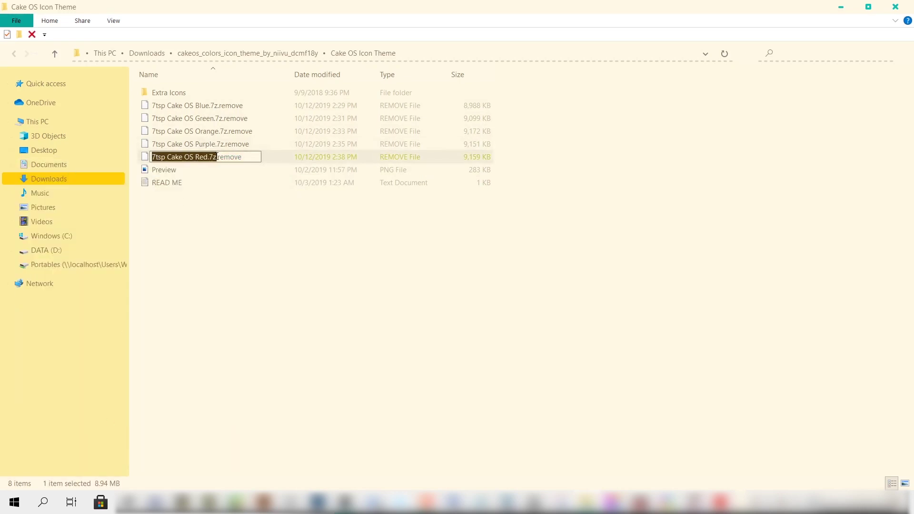
left_click_drag(217, 157, 253, 157)
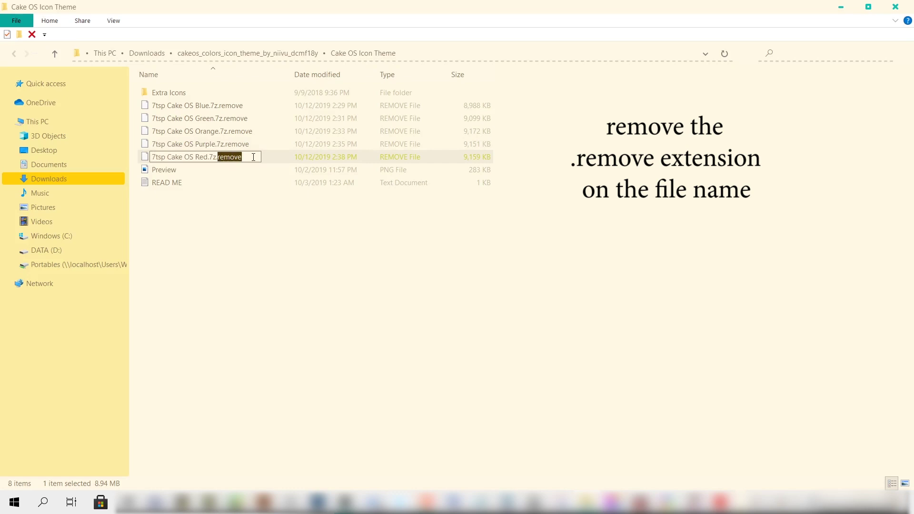
key("BackSpace")
key("Return")
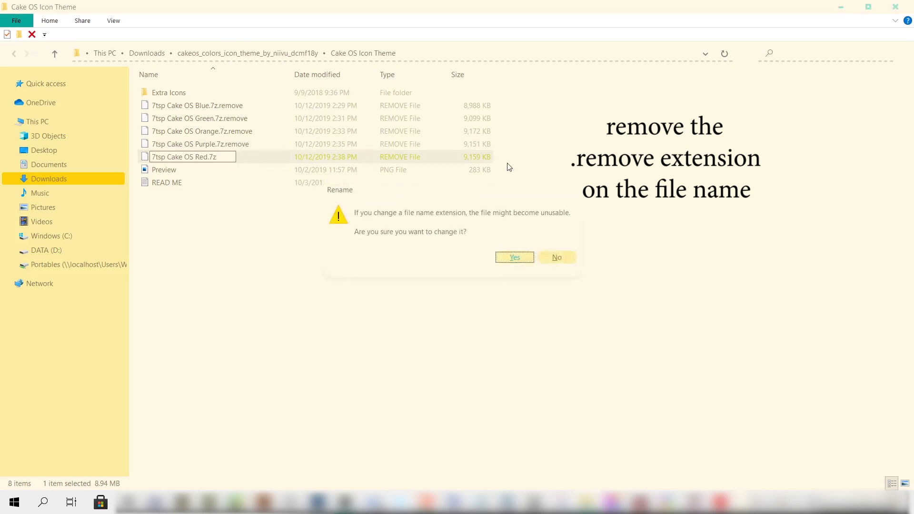
left_click(510, 258)
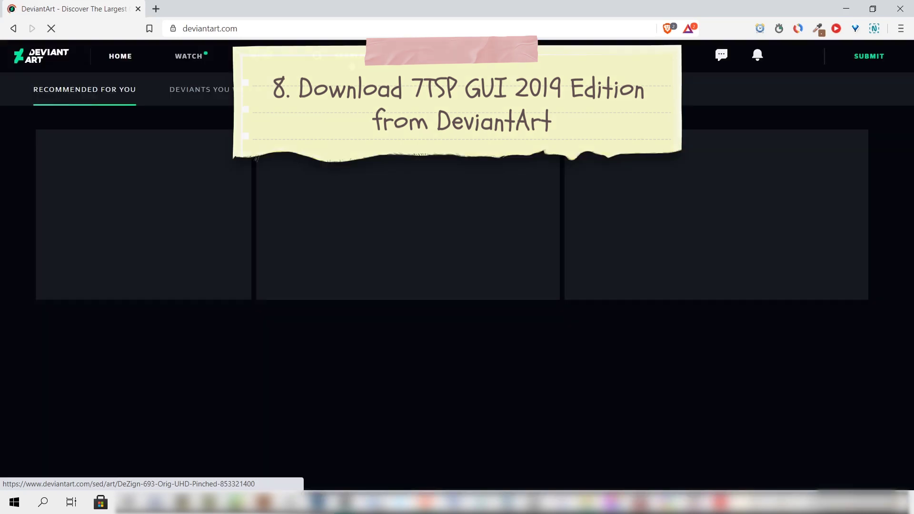
- Search '7TSP' from the address bar and browse the '7TSP GUI 2019 Edition' DeviantArt page
left_click(279, 34)
type("7")
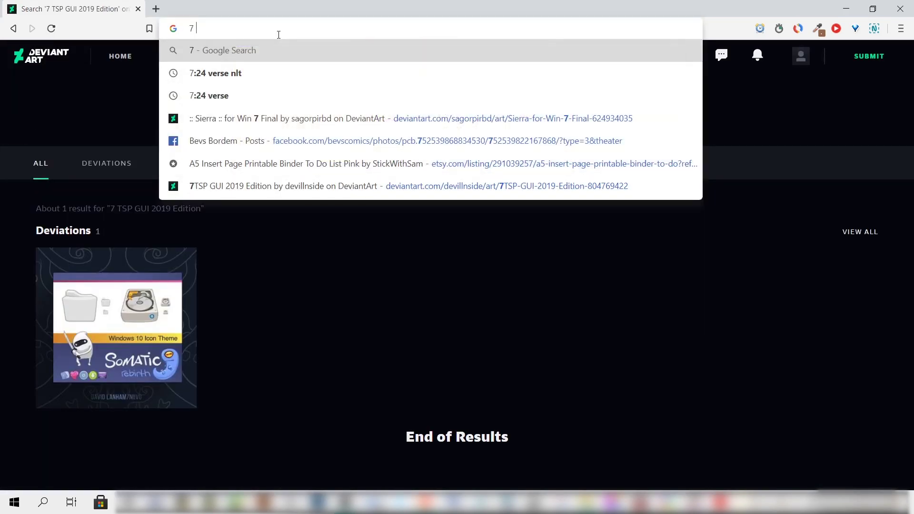
type("TSP")
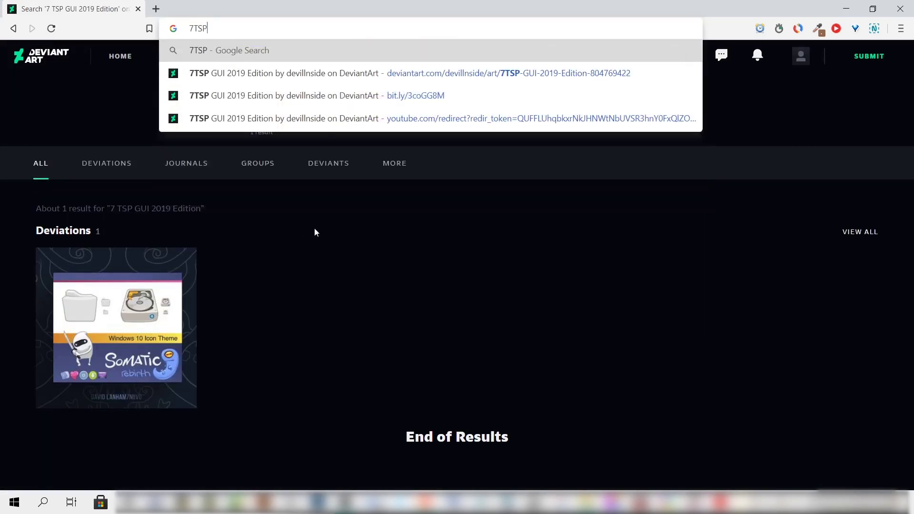
left_click(318, 76)
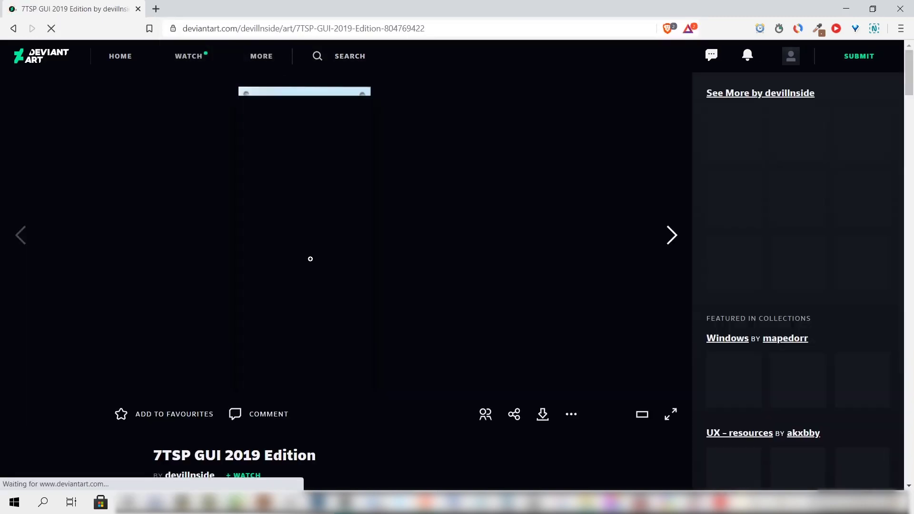
scroll(910, 92, "down", 1)
scroll(910, 92, "down", 3)
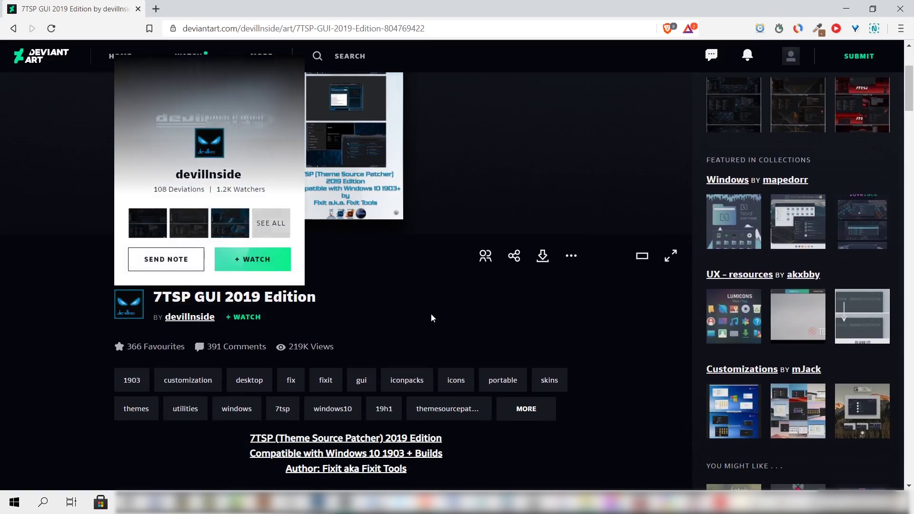
scroll(432, 317, "up", 3)
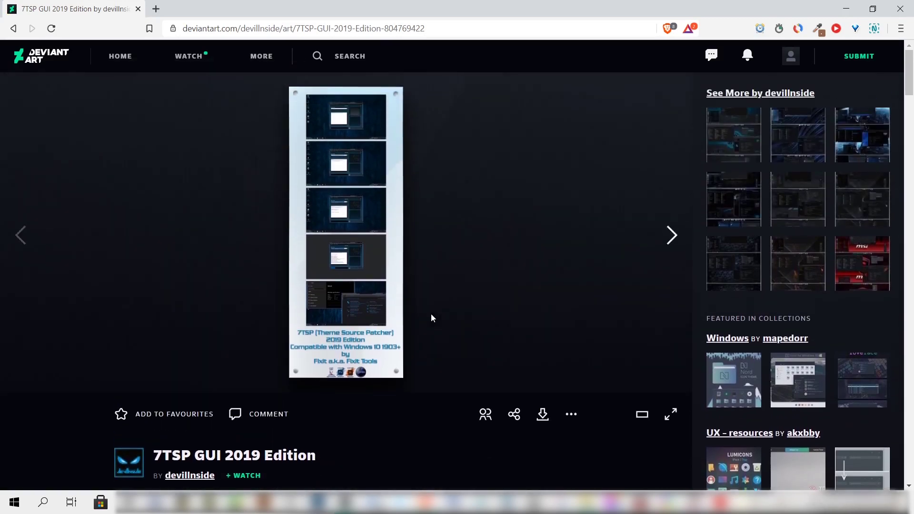
scroll(524, 352, "down", 8)
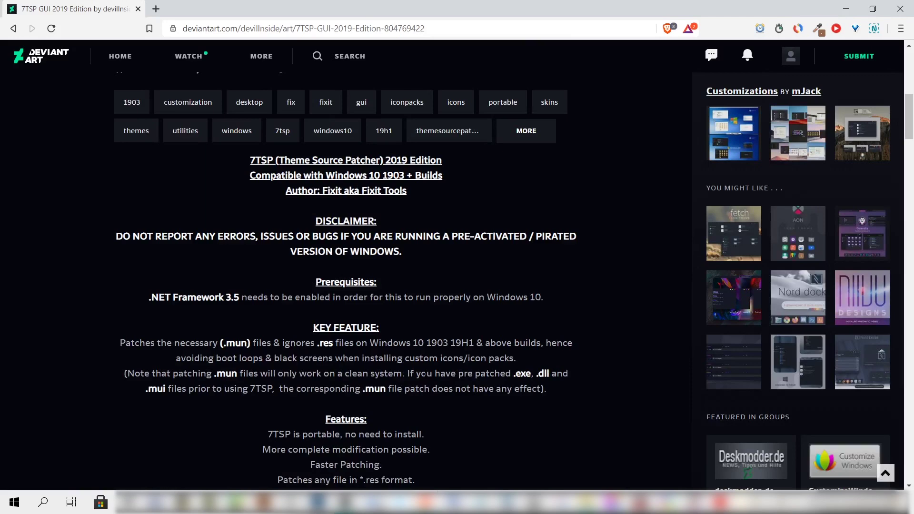
scroll(492, 378, "up", 8)
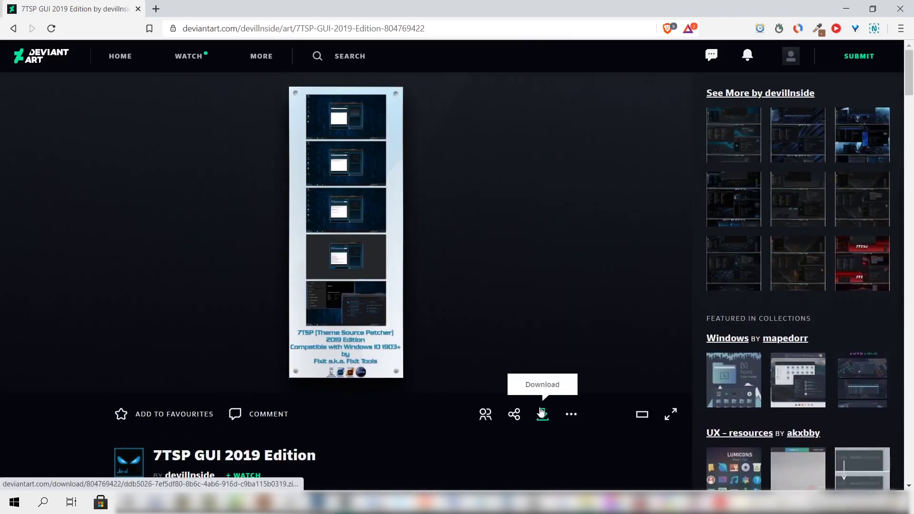
- Start the 7TSP GUI download, cancel it since the archive already exists, and open File Explorer
left_click(542, 413)
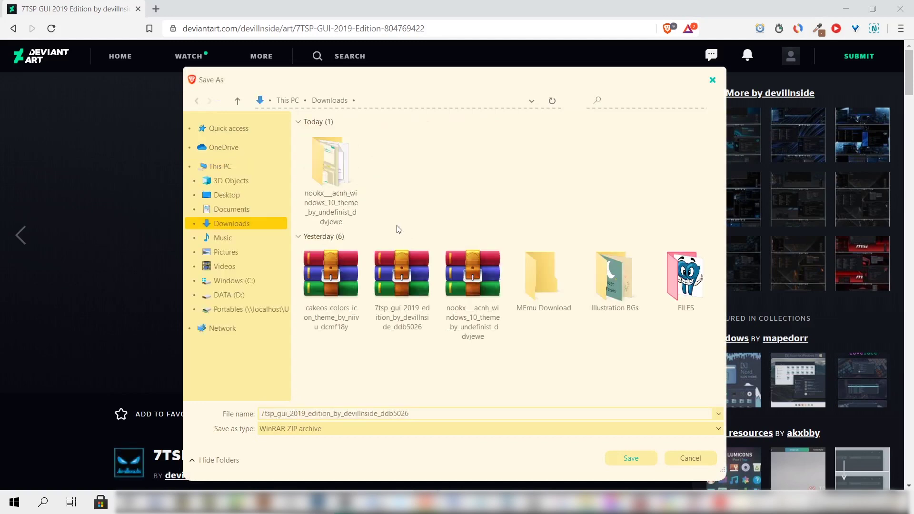
left_click(396, 278)
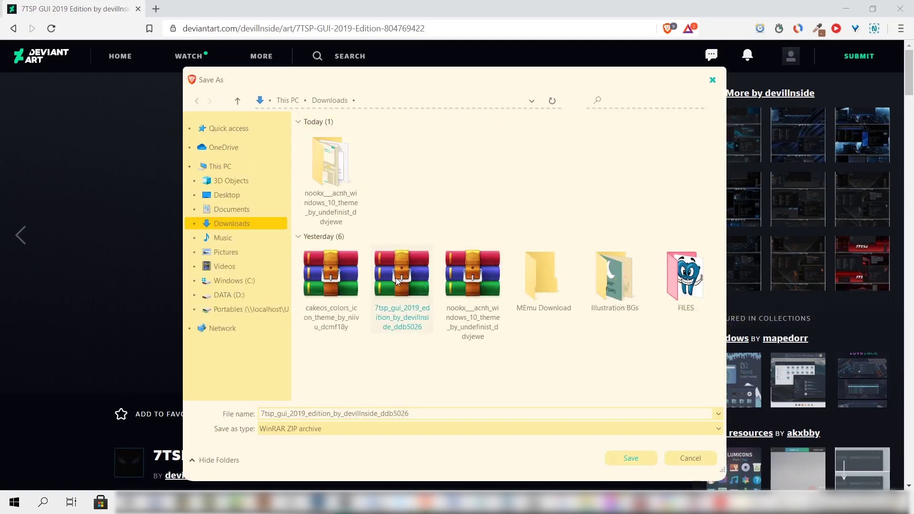
left_click(688, 460)
key("super+e")
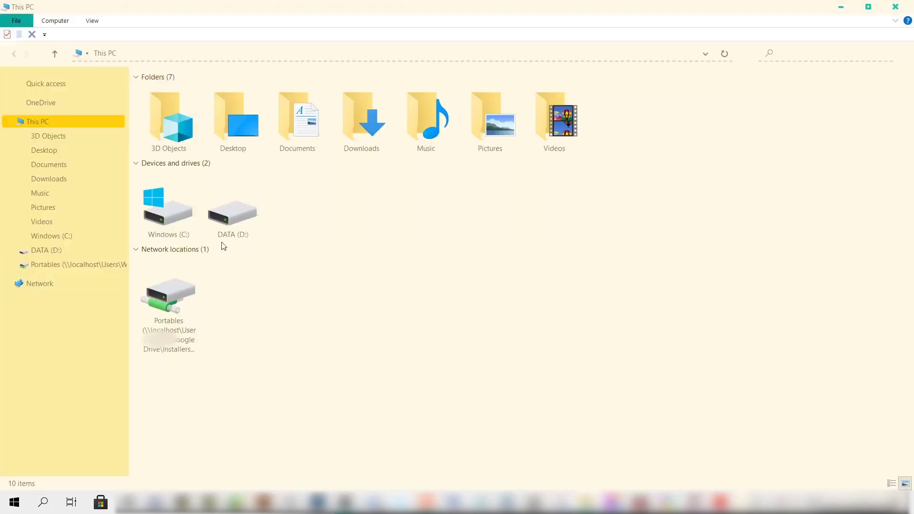
- Extract the 7tsp_gui_2019_edition archive in Downloads into its own folder and select that folder
left_click(34, 182)
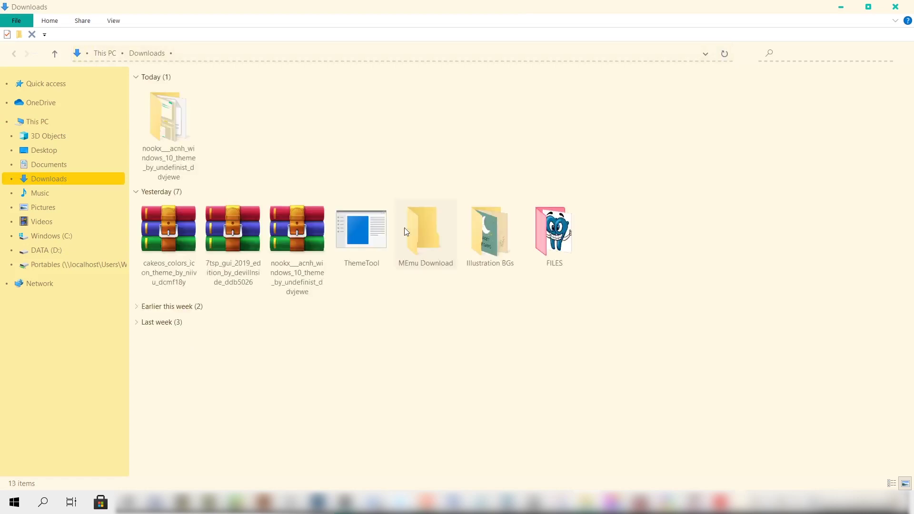
left_click(225, 240)
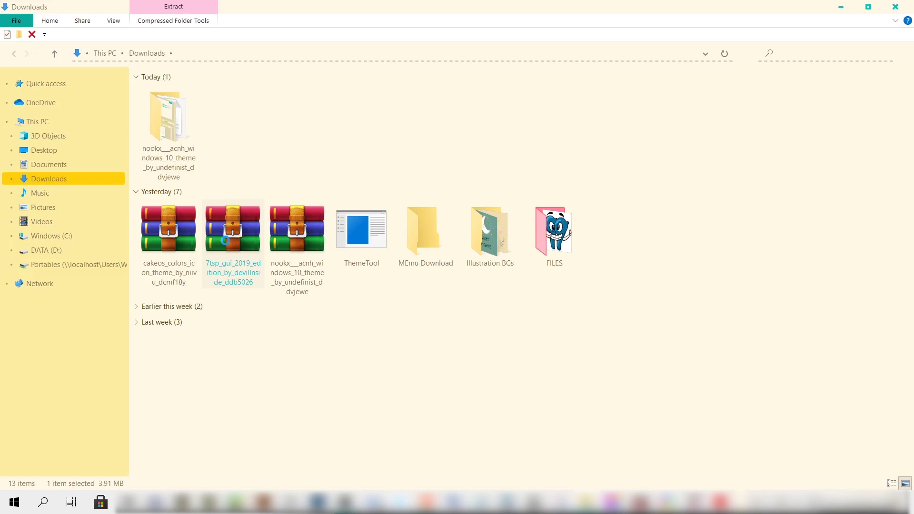
right_click(225, 240)
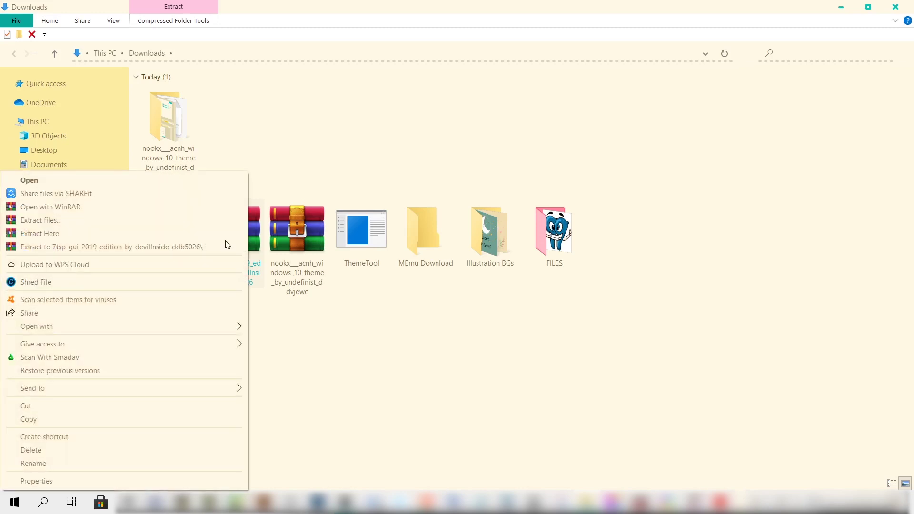
left_click(94, 215)
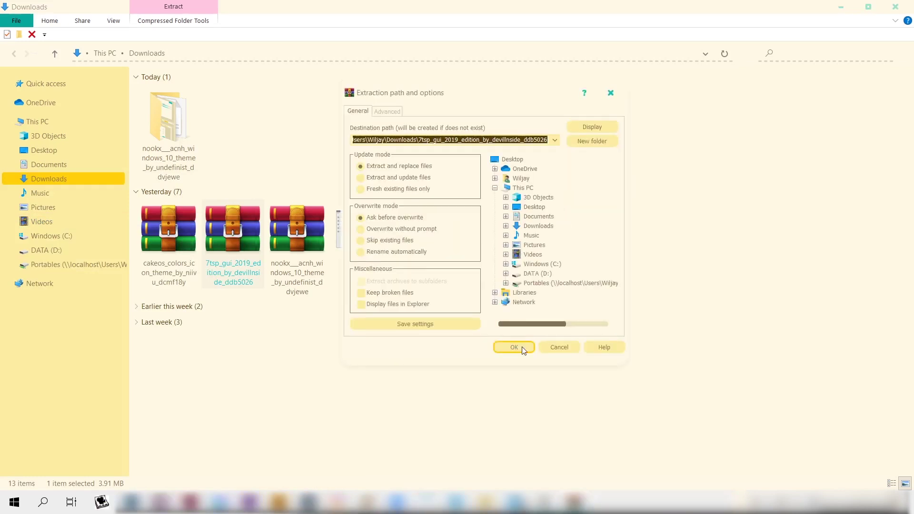
left_click(514, 347)
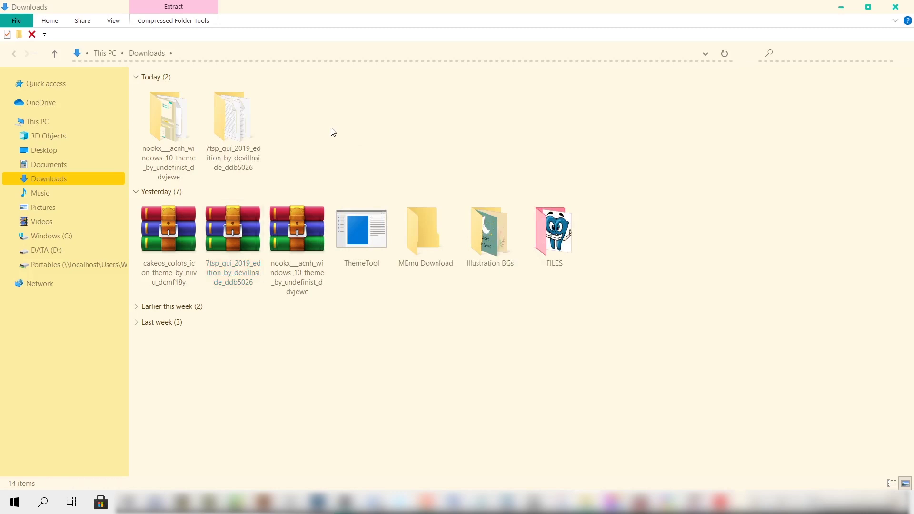
left_click(240, 128)
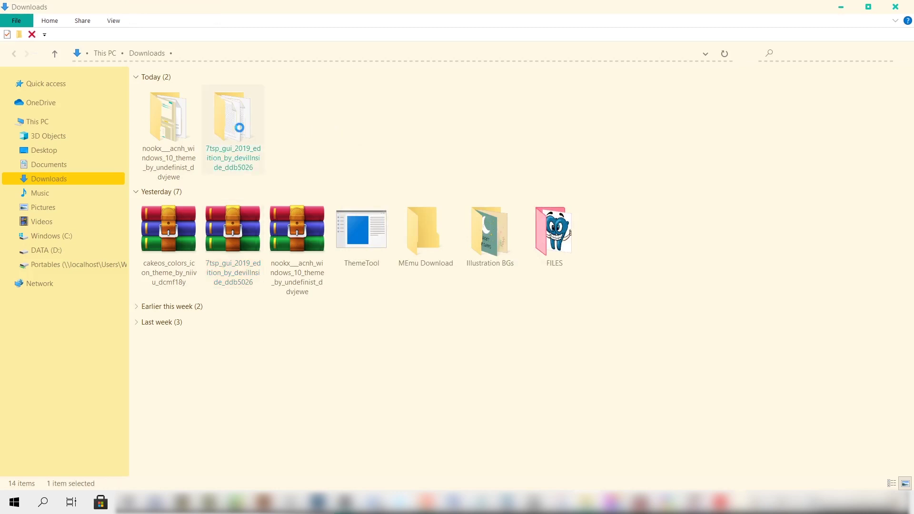
- Open the extracted folder and inspect the 7tsp GUI v0.6(2019).ee file and its rename note
double_click(239, 127)
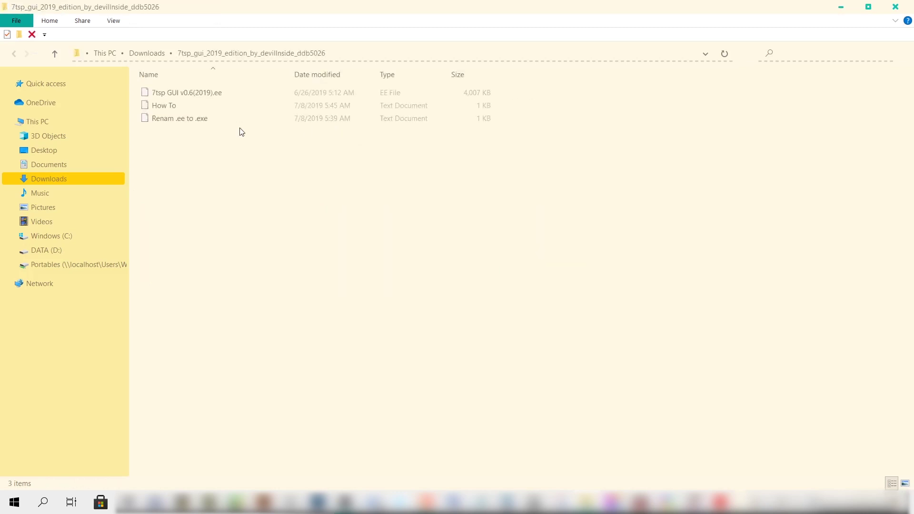
left_click(194, 96)
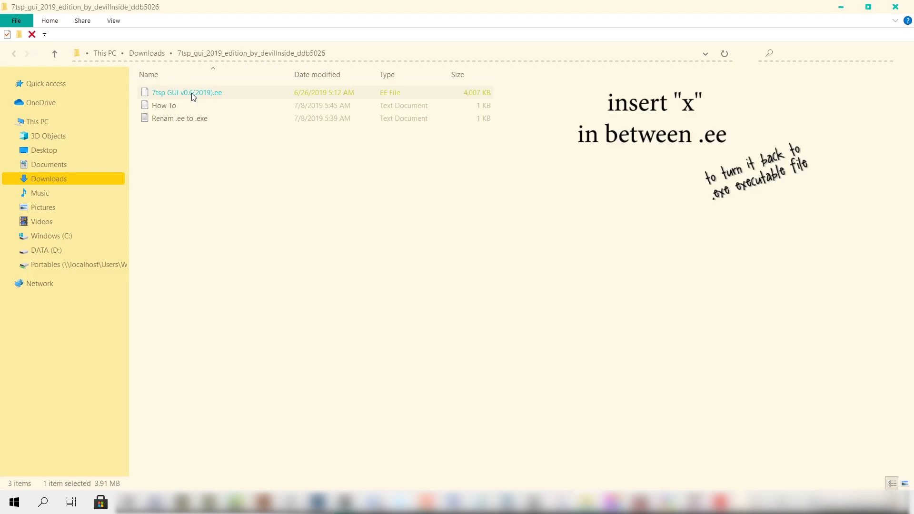
left_click(188, 123)
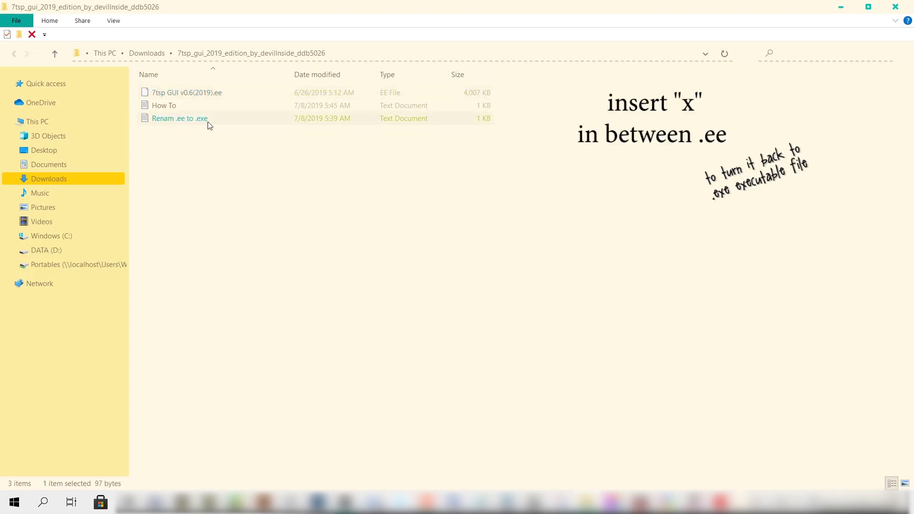
left_click(222, 93)
double_click(219, 93)
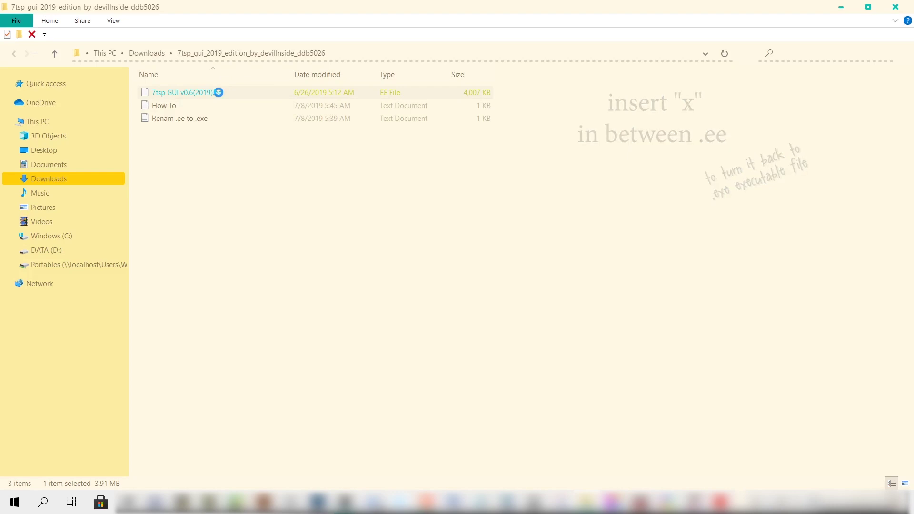
- Rename 7tsp GUI v0.6(2019).ee to .exe, accept the extension change, and view as Large icons
right_click(218, 93)
left_click(67, 373)
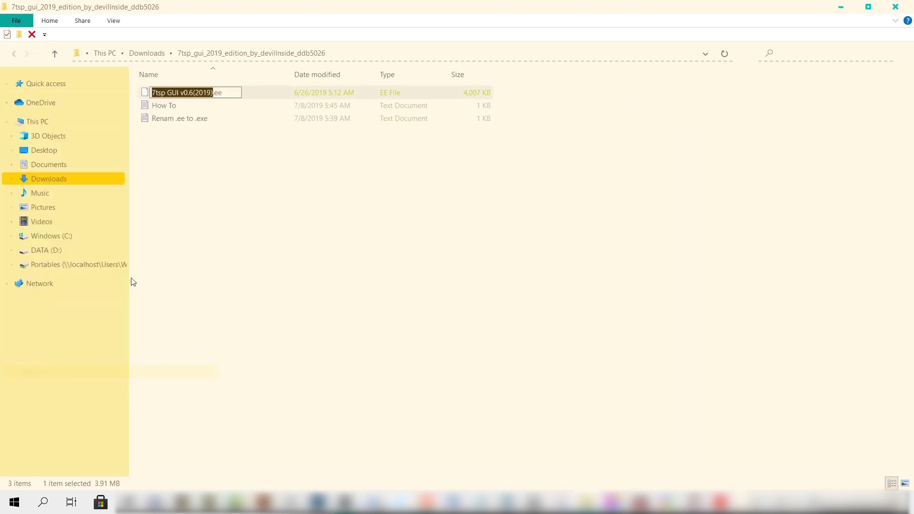
left_click(218, 93)
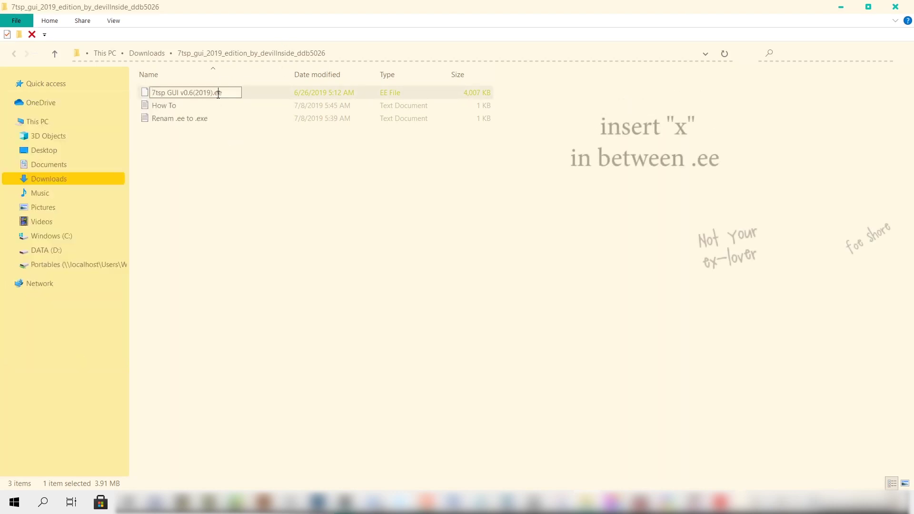
type("x")
key("Return")
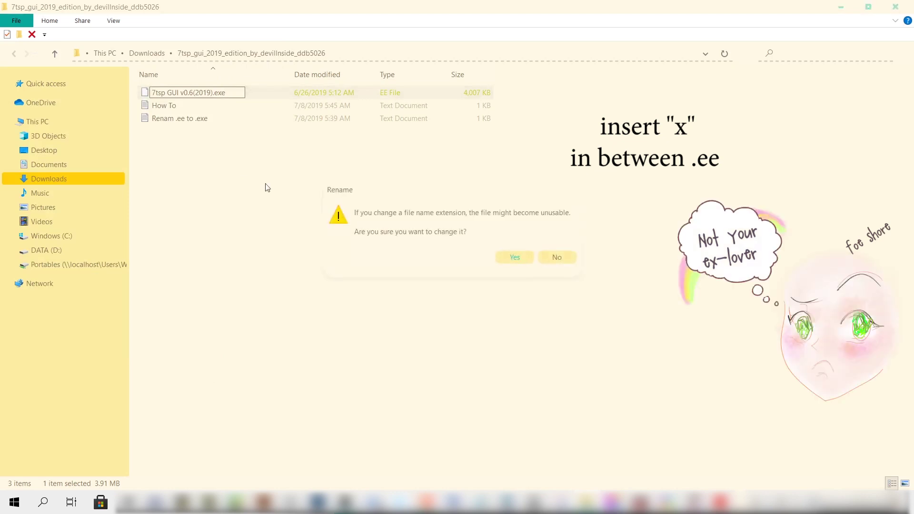
left_click(511, 257)
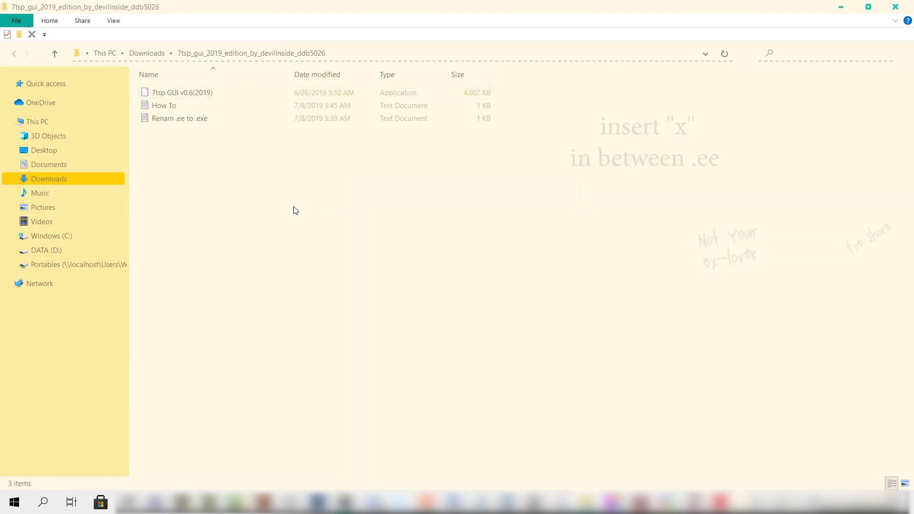
left_click(113, 20)
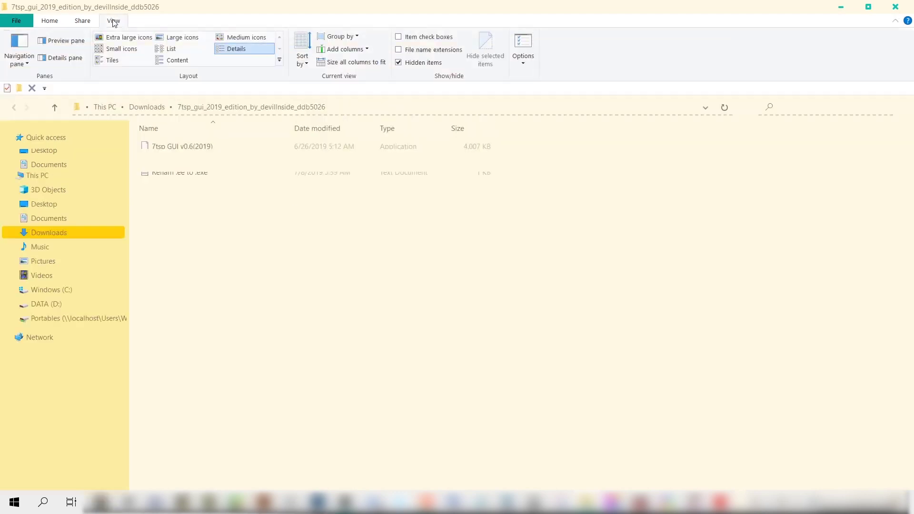
left_click(176, 37)
- Launch the 7tsp GUI program as administrator and reposition the patcher window
left_click(183, 126)
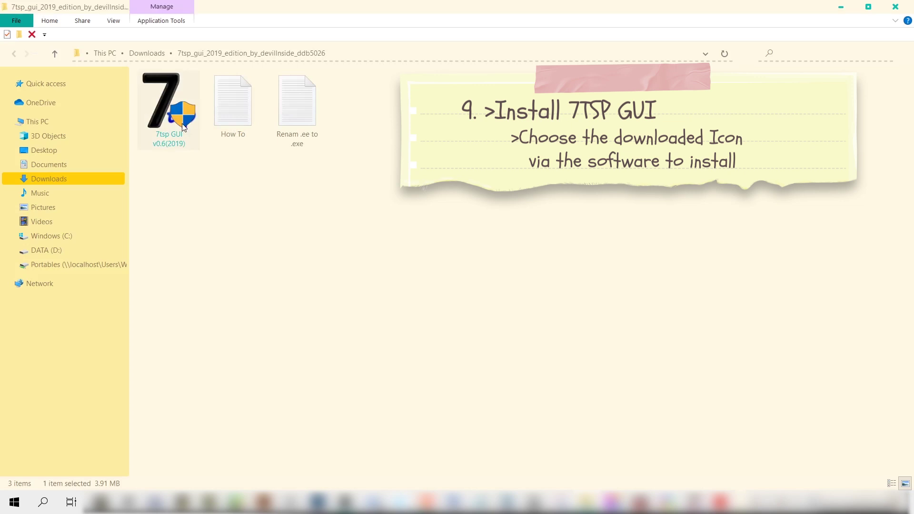
double_click(183, 126)
right_click(182, 125)
left_click(92, 135)
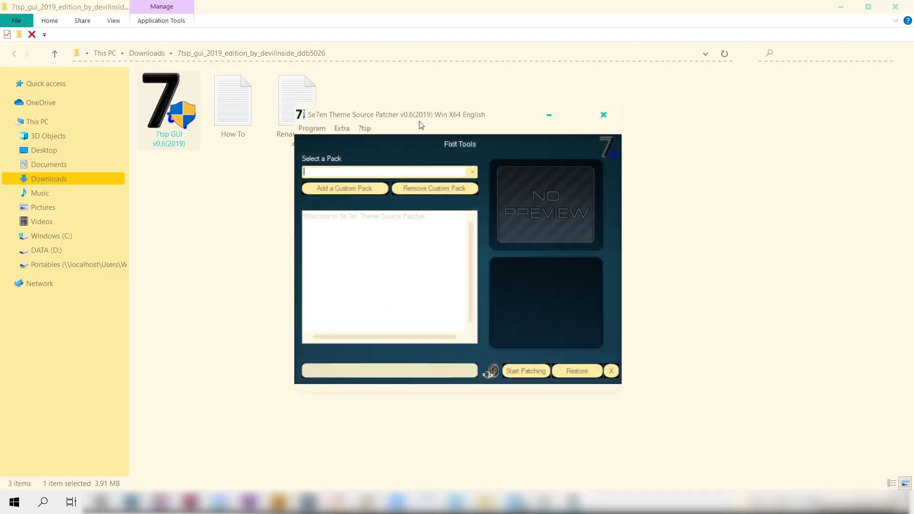
left_click_drag(421, 124, 398, 96)
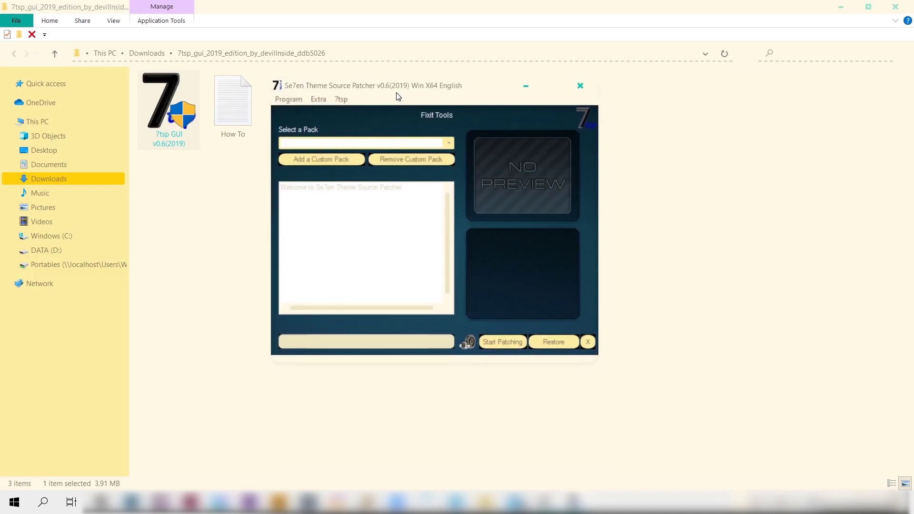
- Load 7tsp Cake OS Red from Downloads > cakeos > Cake OS Icon Theme and start patching
left_click(352, 159)
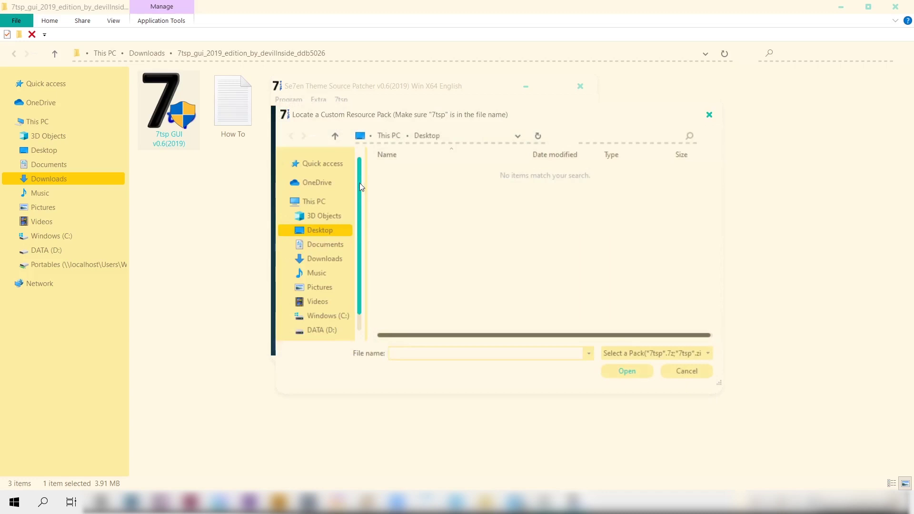
left_click(322, 259)
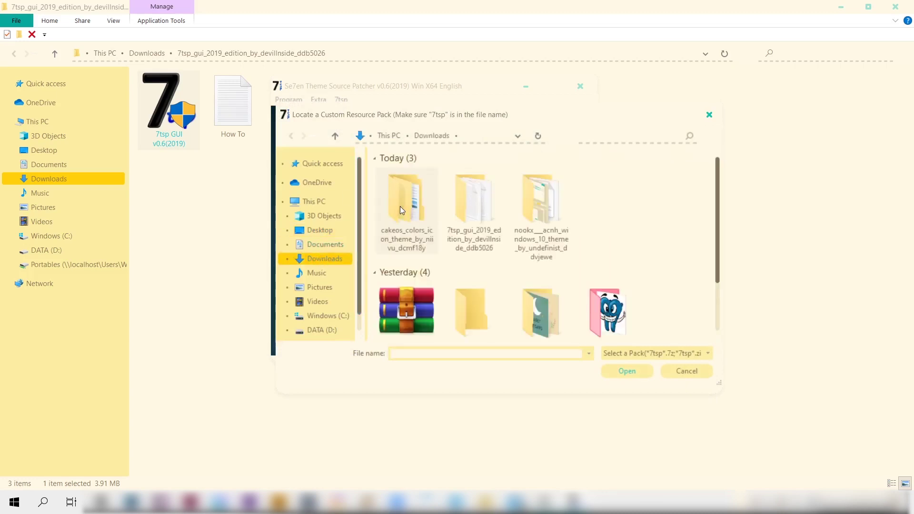
double_click(400, 206)
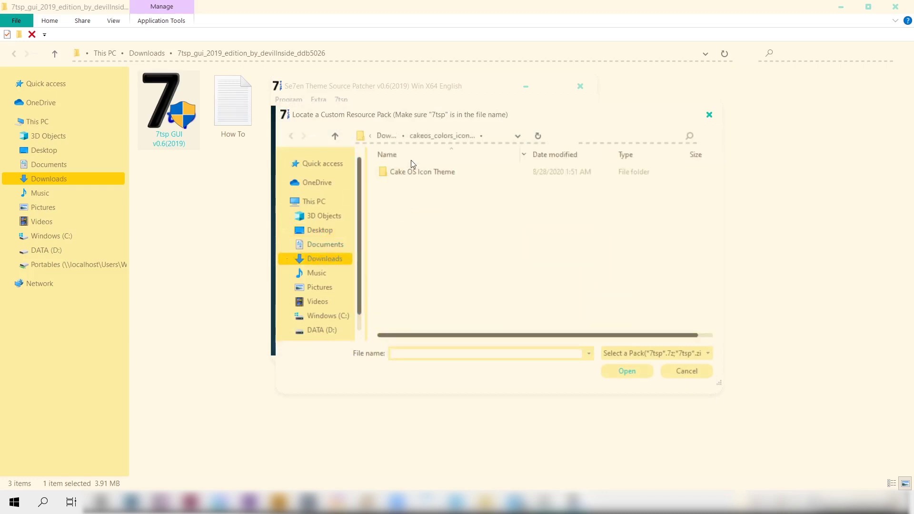
double_click(412, 172)
left_click(405, 186)
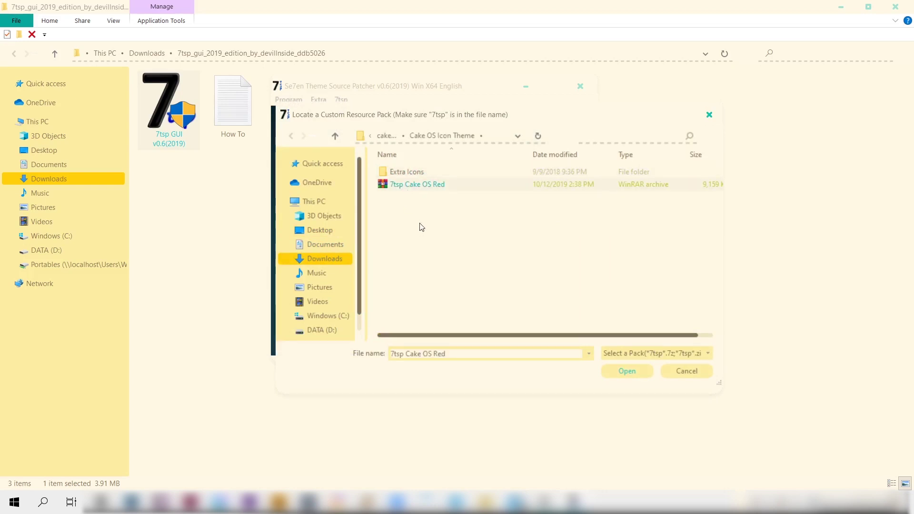
left_click(625, 375)
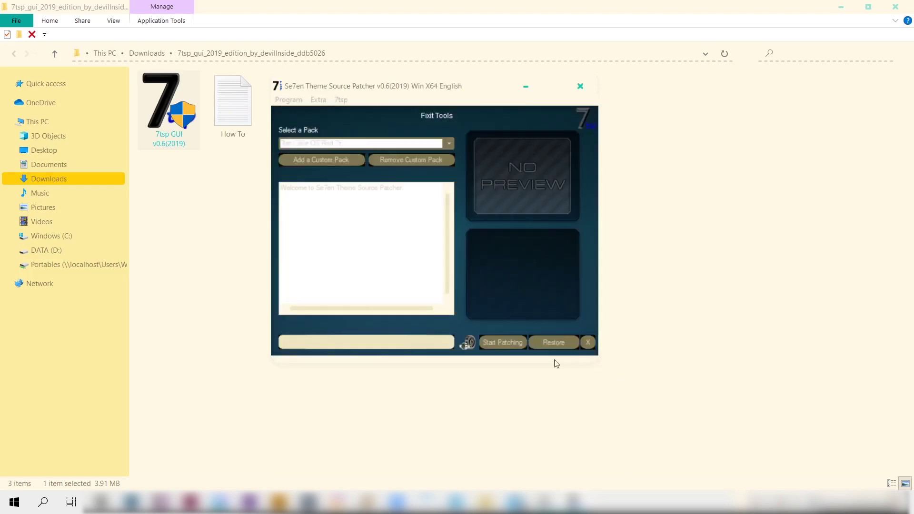
left_click(454, 310)
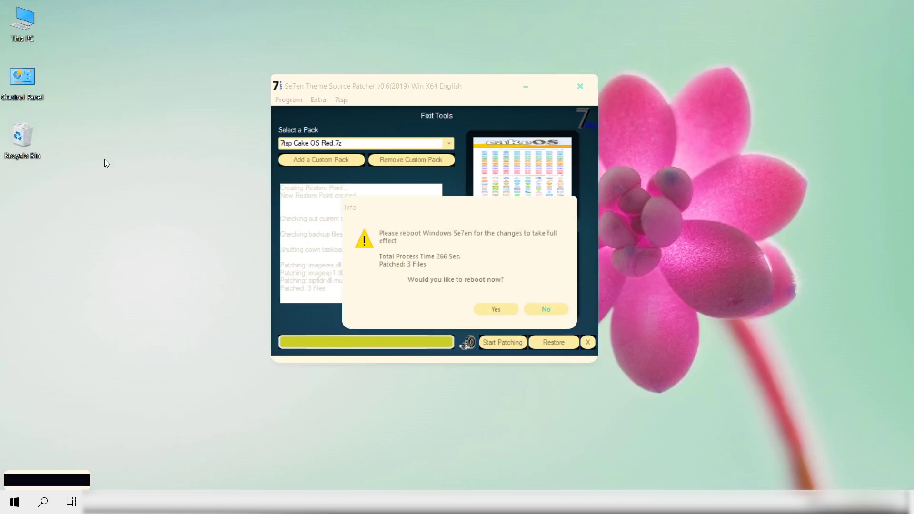
- Accept the reboot prompt and dismiss the 'System has been Patched' confirmation
left_click(491, 309)
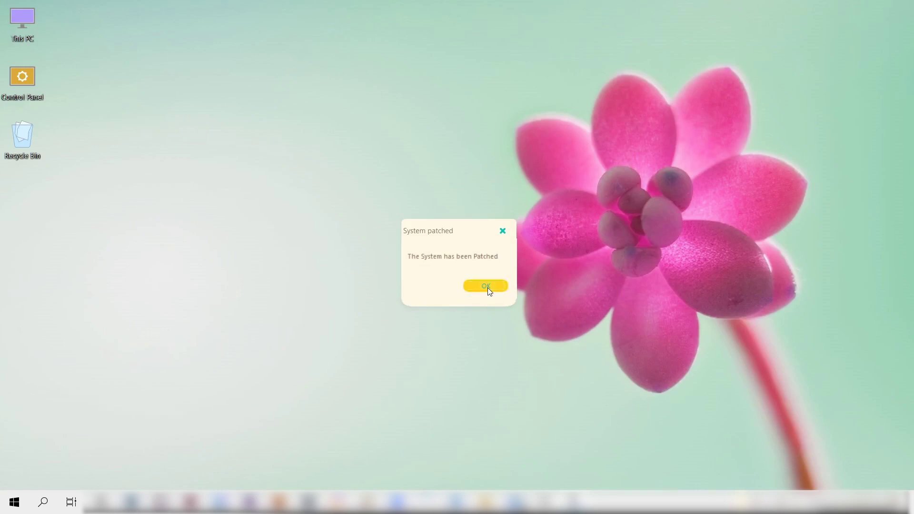
left_click(488, 288)
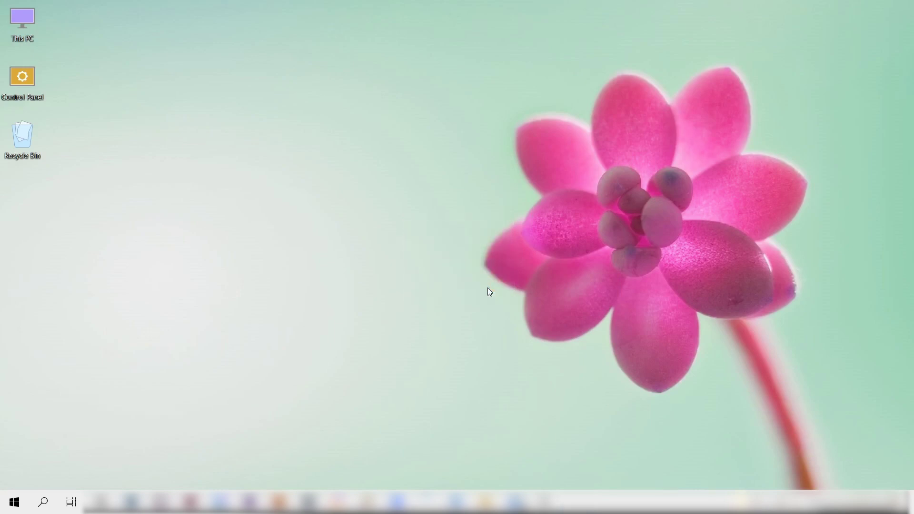
right_click(89, 55)
mouse_move(92, 82)
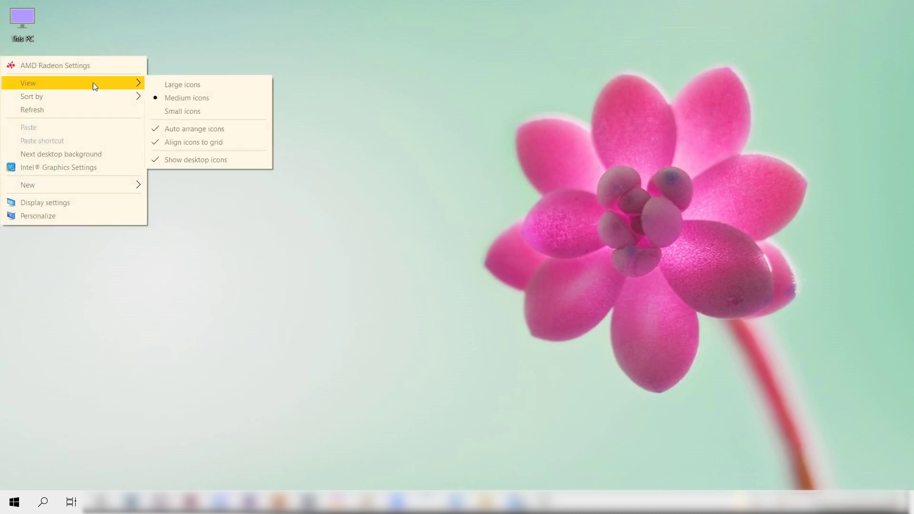
left_click(181, 84)
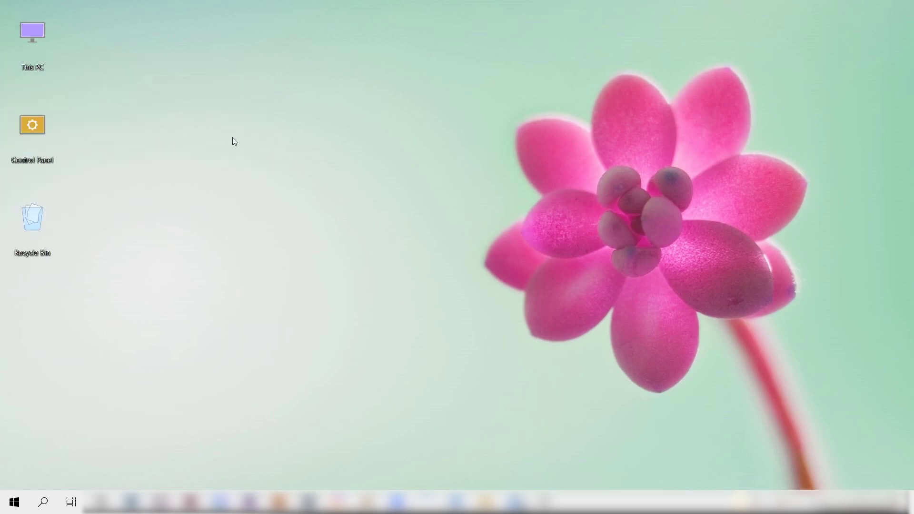
right_click(127, 50)
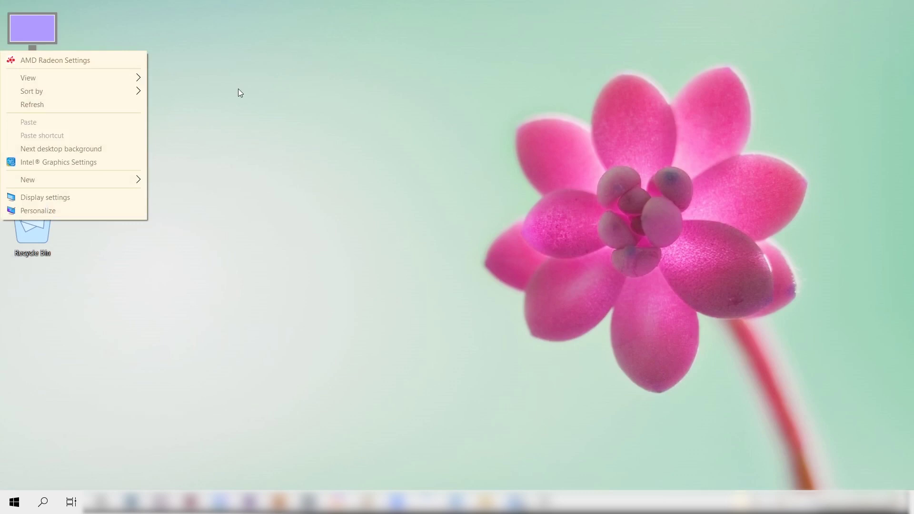
mouse_move(132, 78)
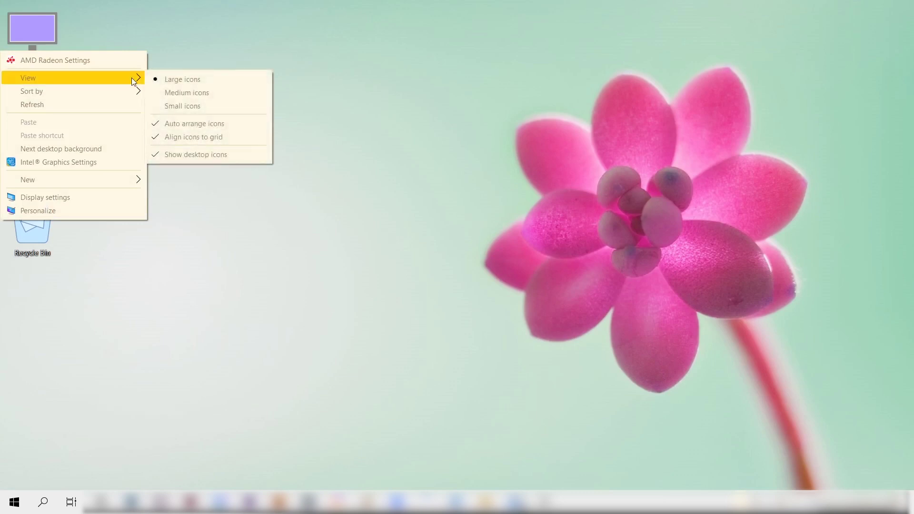
left_click(184, 93)
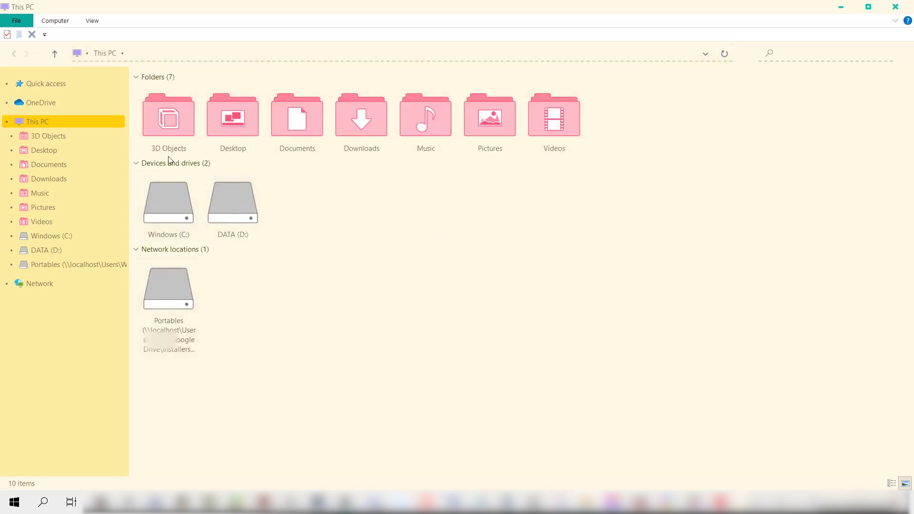
key("End")
left_click(364, 266)
left_click(14, 501)
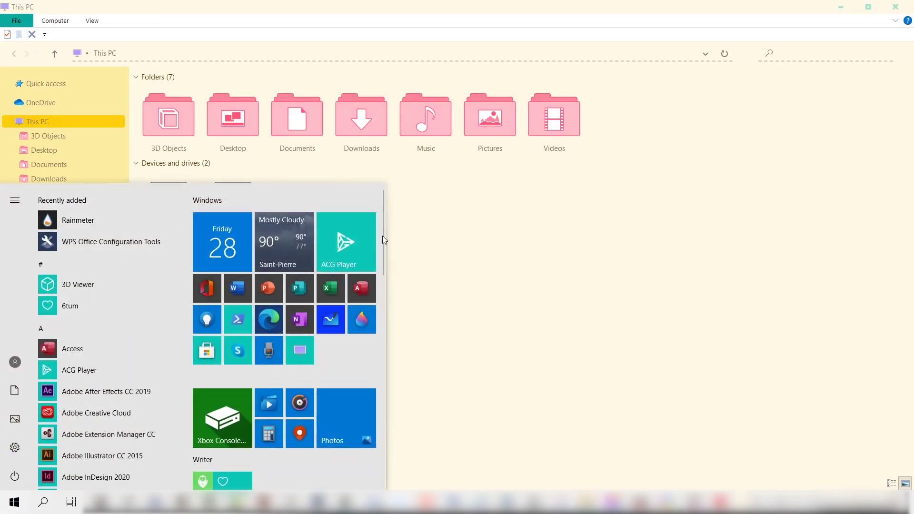
scroll(381, 247, "down", 10)
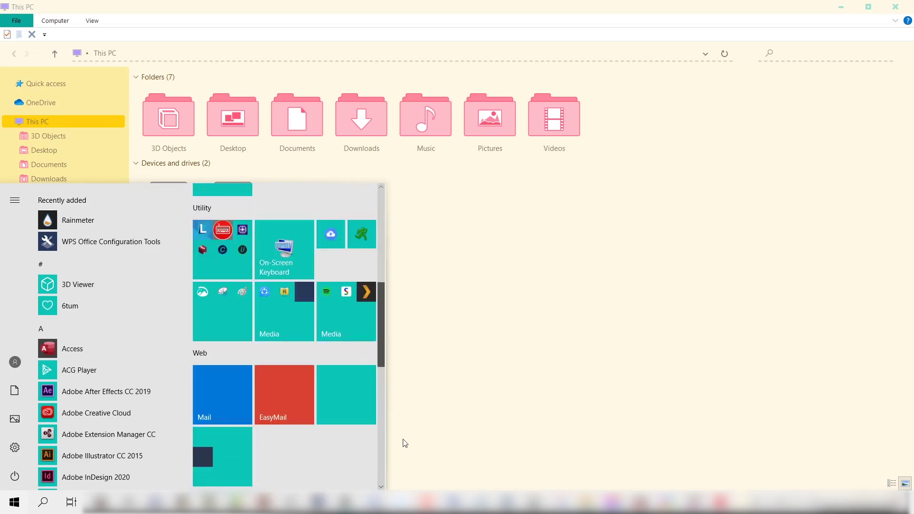
left_click_drag(381, 377, 366, 206)
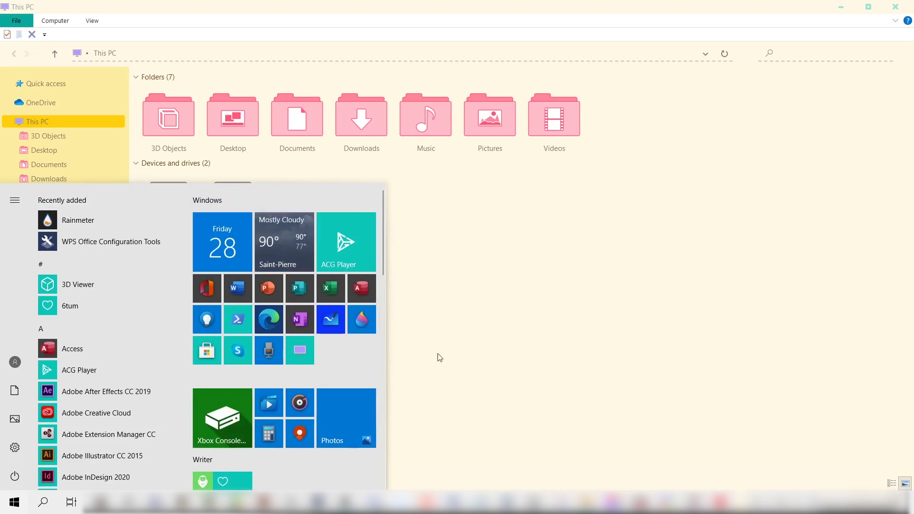
left_click(660, 295)
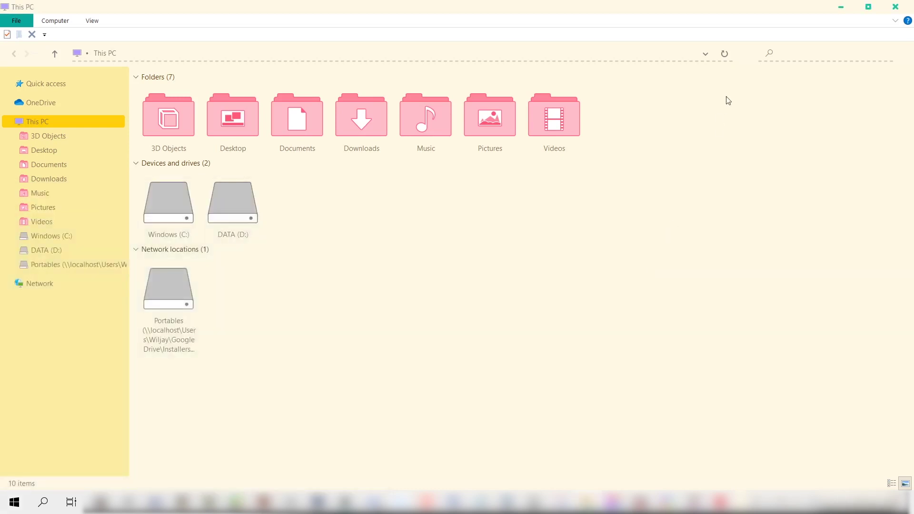
- Minimise This PC and open Personalization's Colors page from the desktop menu
left_click(841, 8)
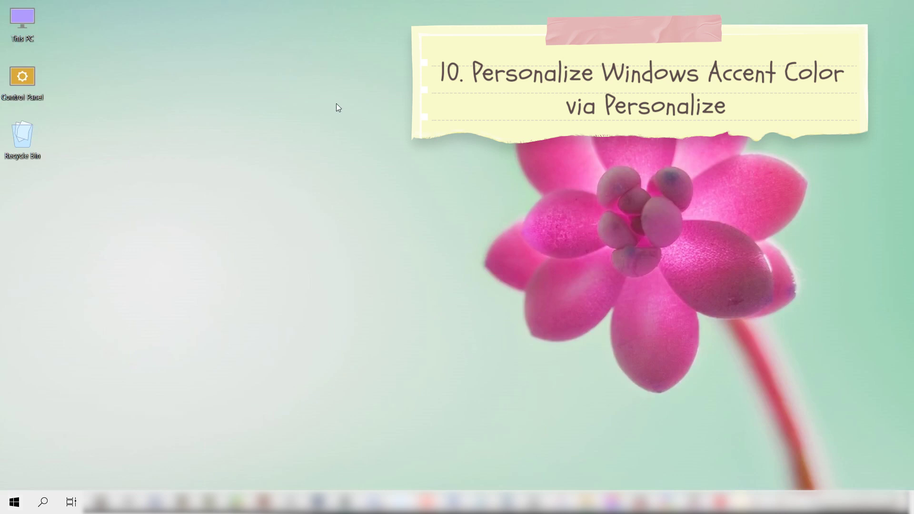
right_click(336, 104)
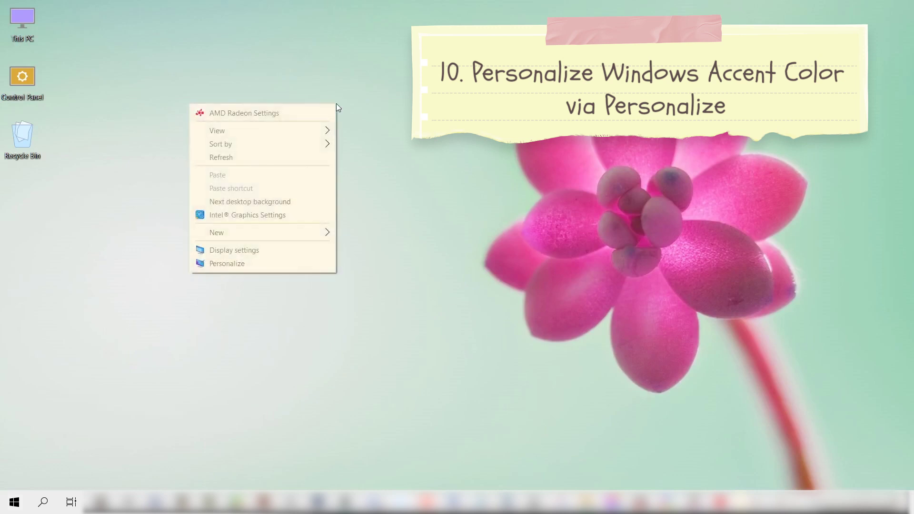
left_click(243, 262)
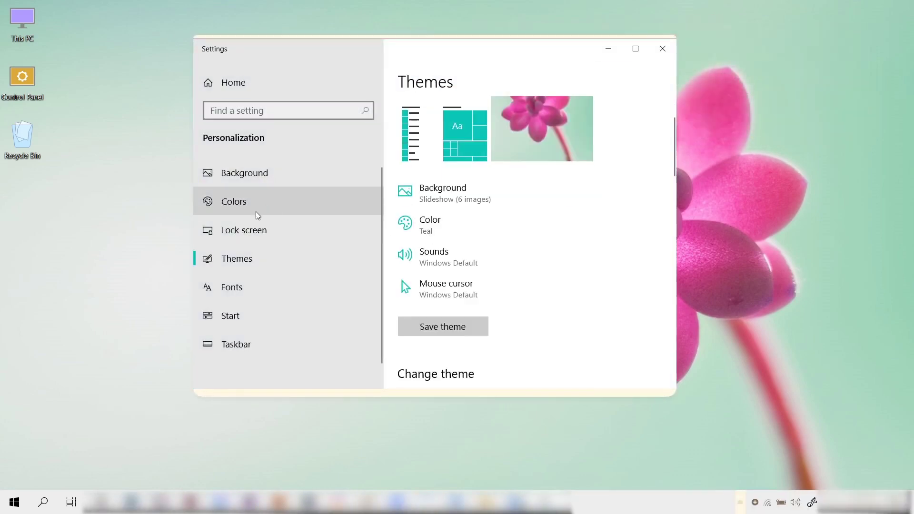
left_click(256, 205)
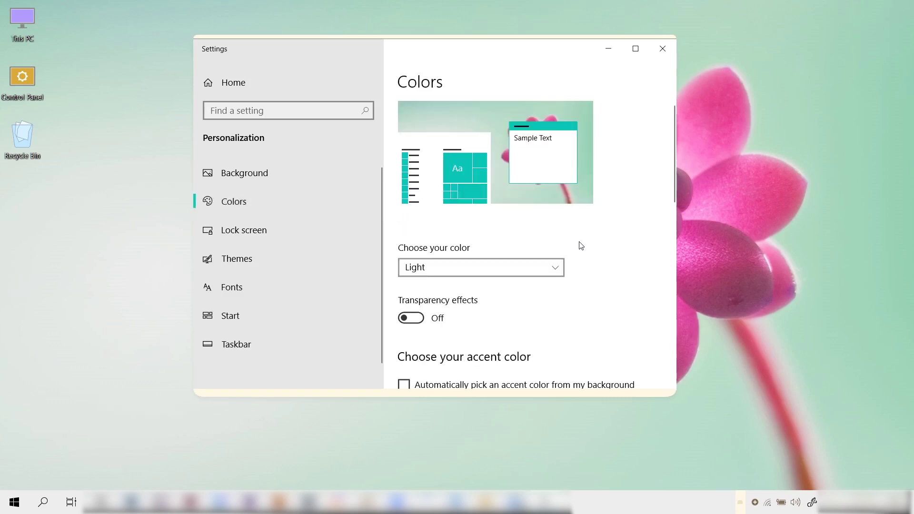
scroll(619, 285, "down", 3)
scroll(616, 284, "down", 1)
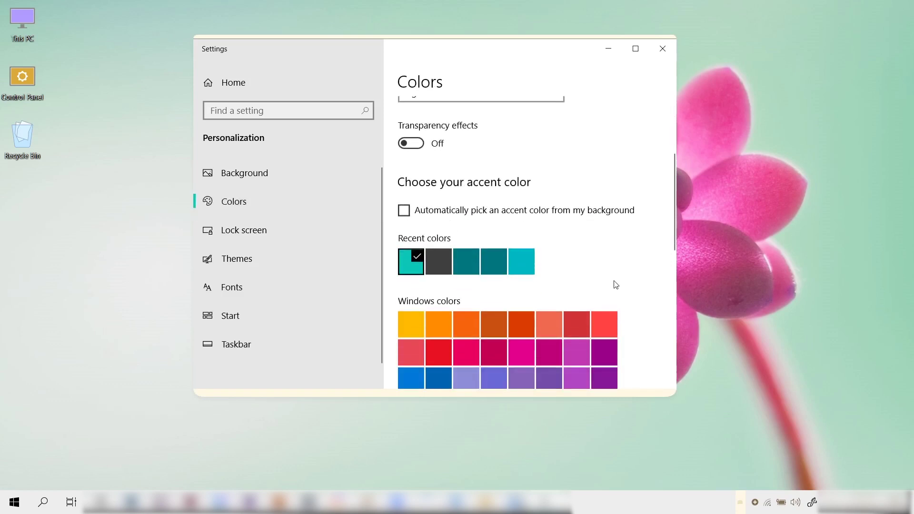
scroll(615, 284, "up", 3)
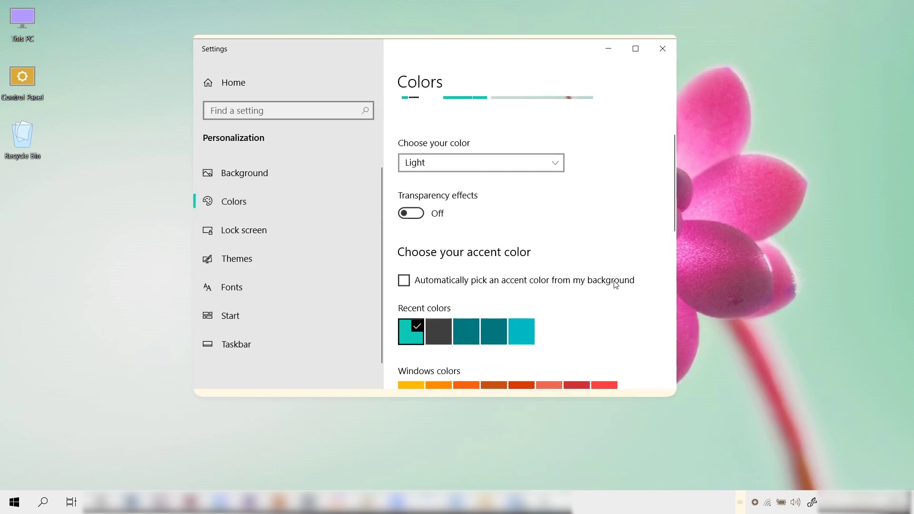
- Set 'Choose your color' to Custom
left_click(506, 191)
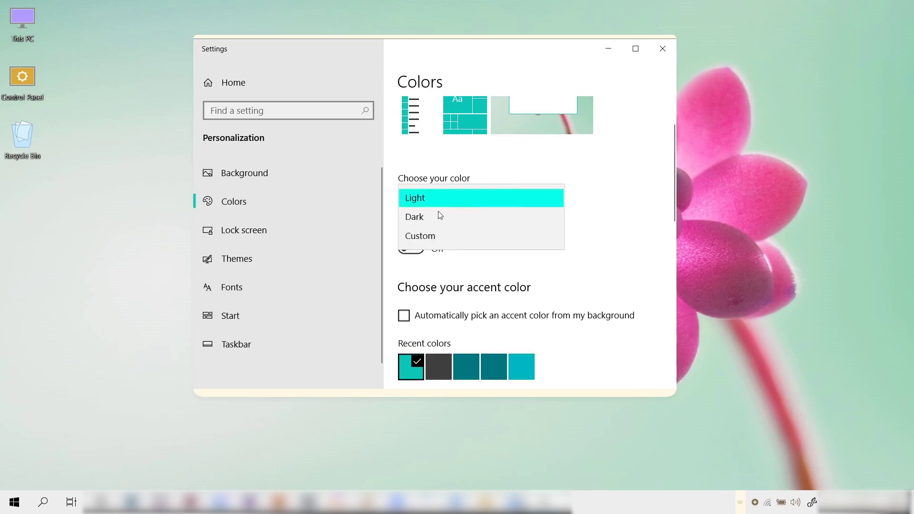
left_click(430, 235)
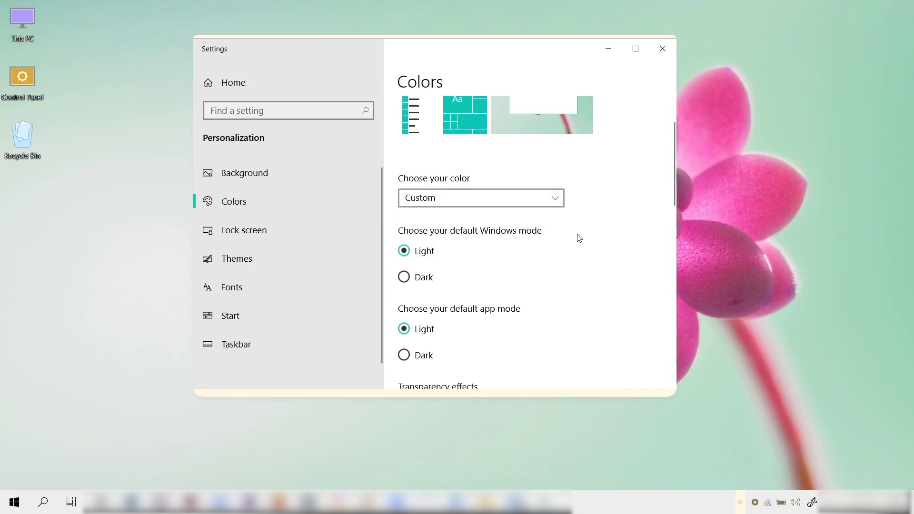
scroll(575, 236, "down", 1)
- Set both the default Windows mode and default app mode to Dark
left_click(405, 245)
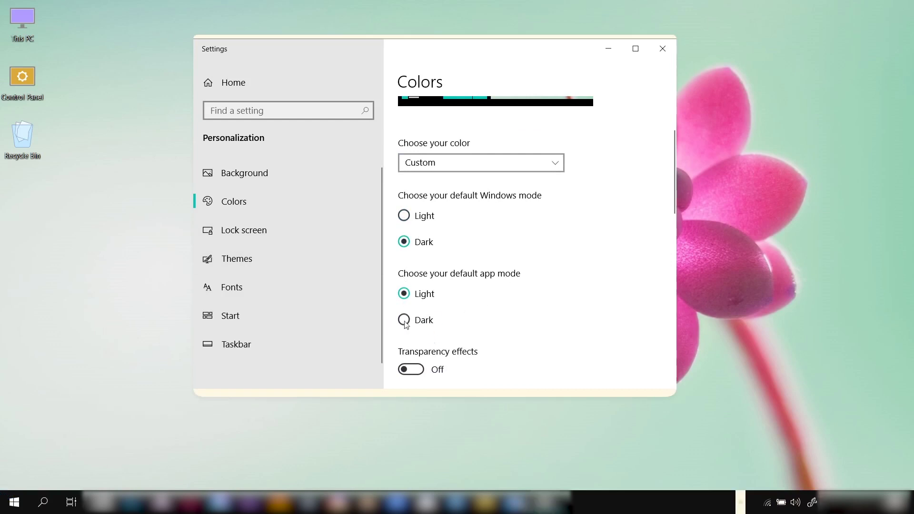
left_click(405, 323)
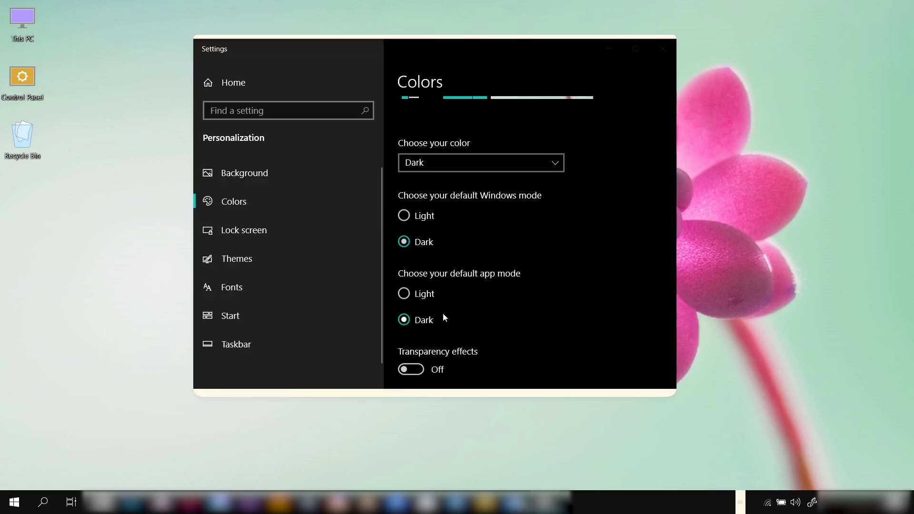
scroll(626, 278, "down", 5)
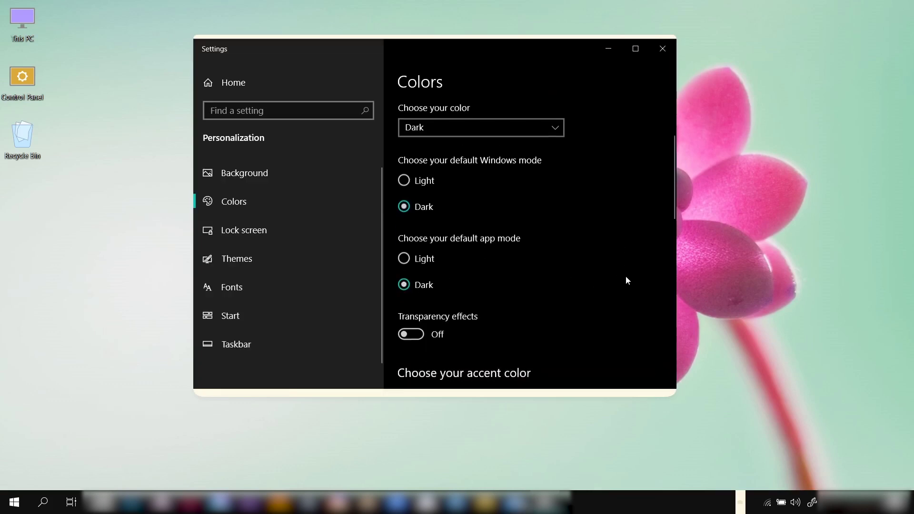
scroll(626, 280, "down", 3)
scroll(626, 281, "down", 3)
- Pick the bright teal swatch as the Windows accent colour
scroll(625, 275, "up", 4)
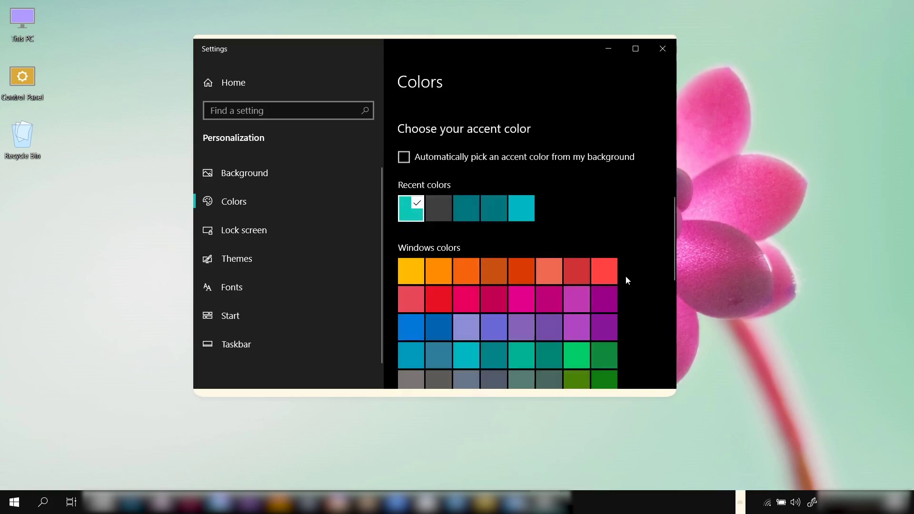
scroll(624, 275, "down", 2)
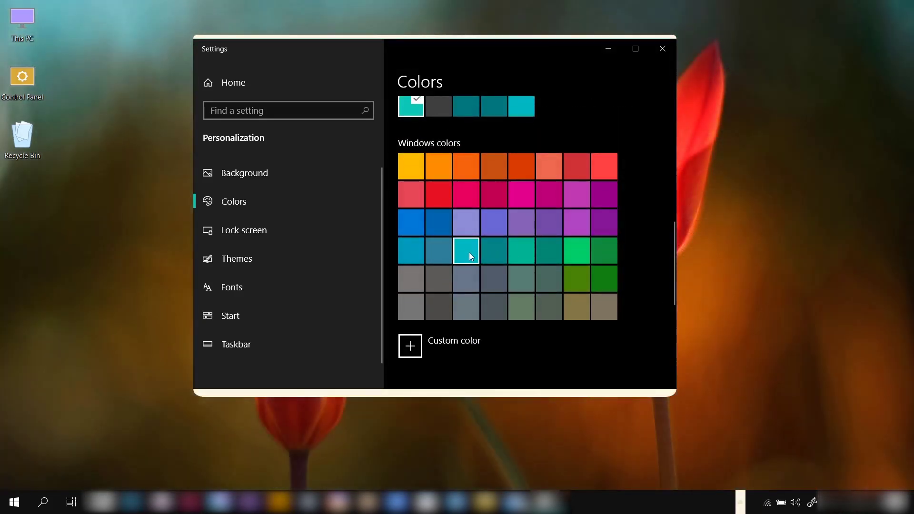
left_click(470, 254)
scroll(652, 272, "down", 5)
scroll(652, 271, "down", 1)
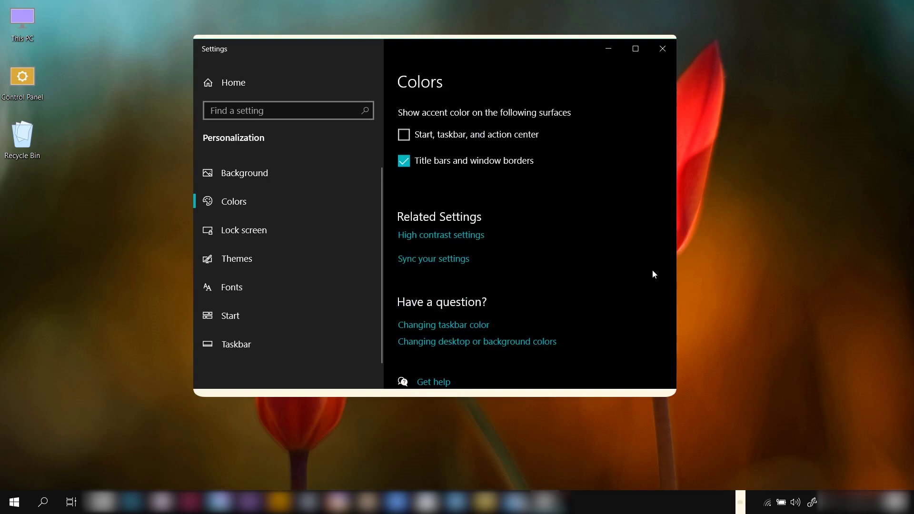
scroll(653, 271, "down", 1)
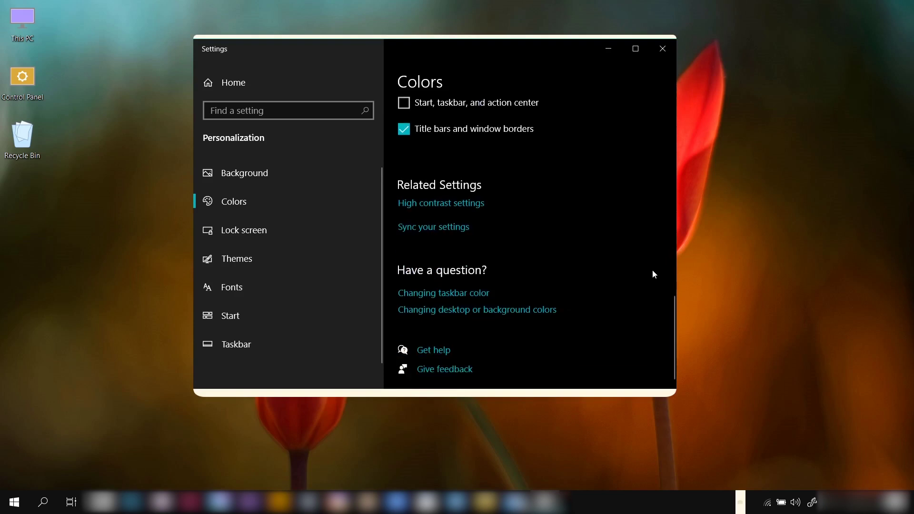
left_click(17, 509)
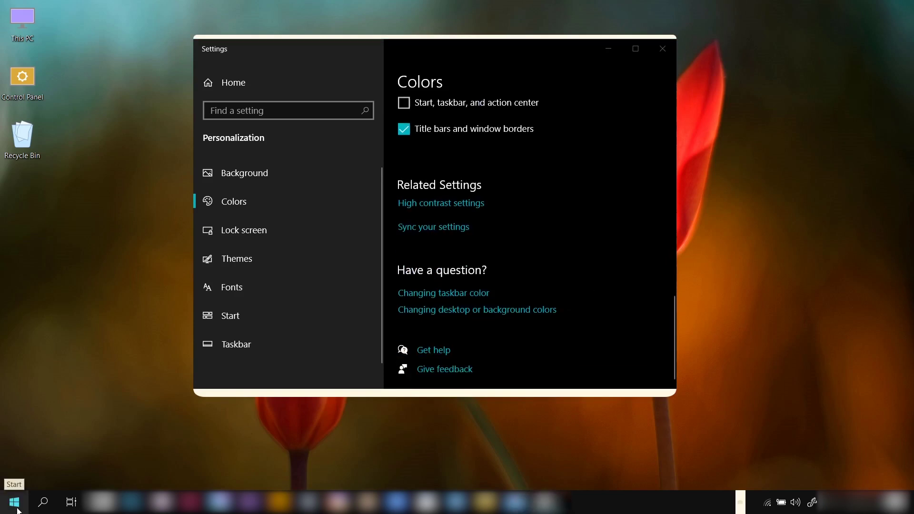
left_click(17, 510)
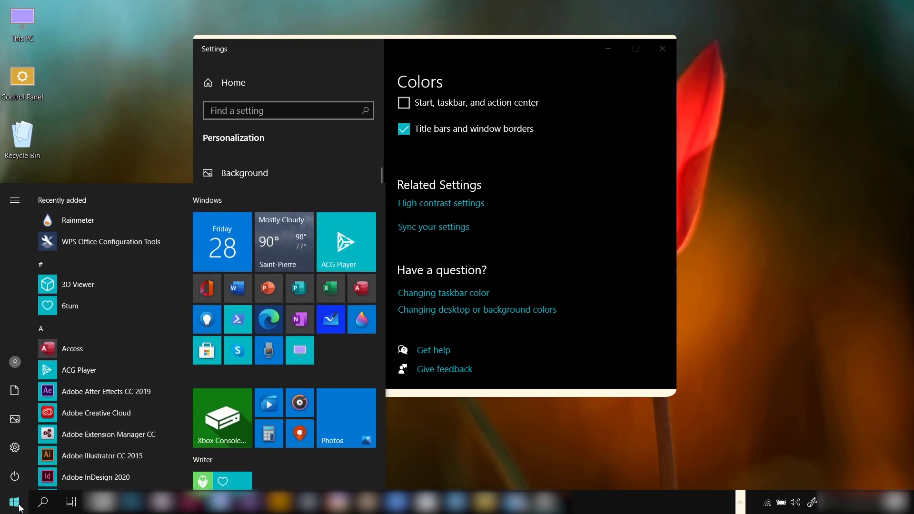
left_click(404, 105)
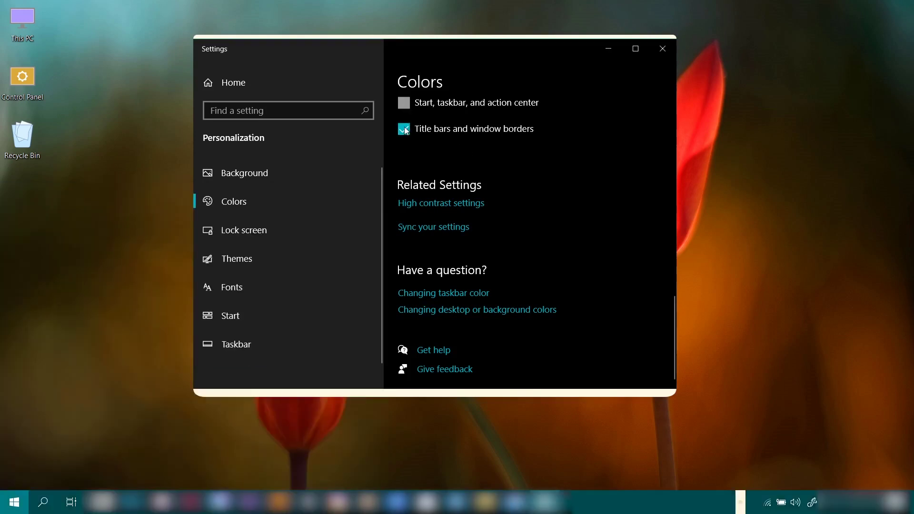
left_click(11, 503)
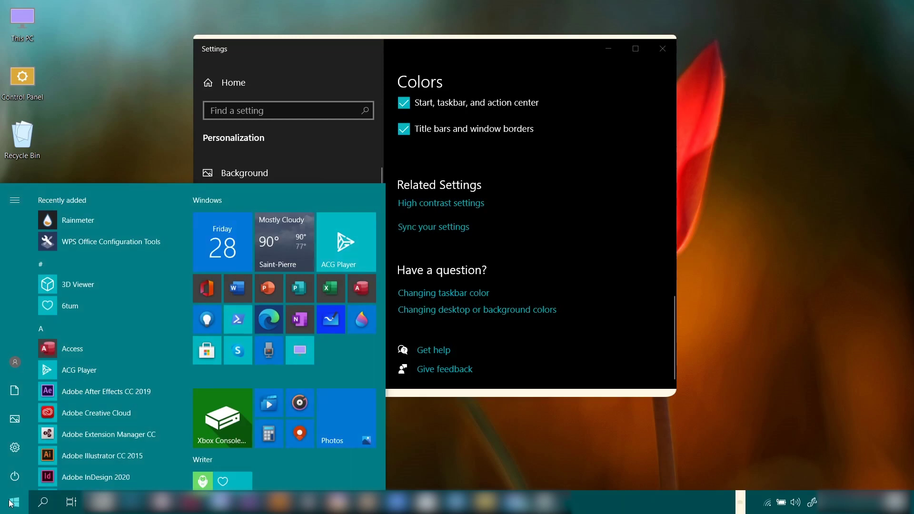
left_click(405, 102)
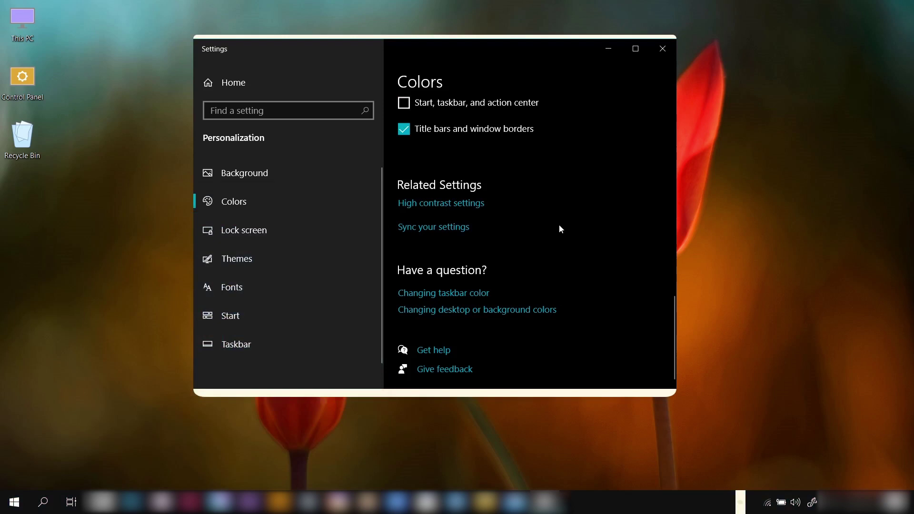
- Switch Transparency effects On and close the Settings window
scroll(620, 303, "up", 5)
scroll(620, 303, "up", 4)
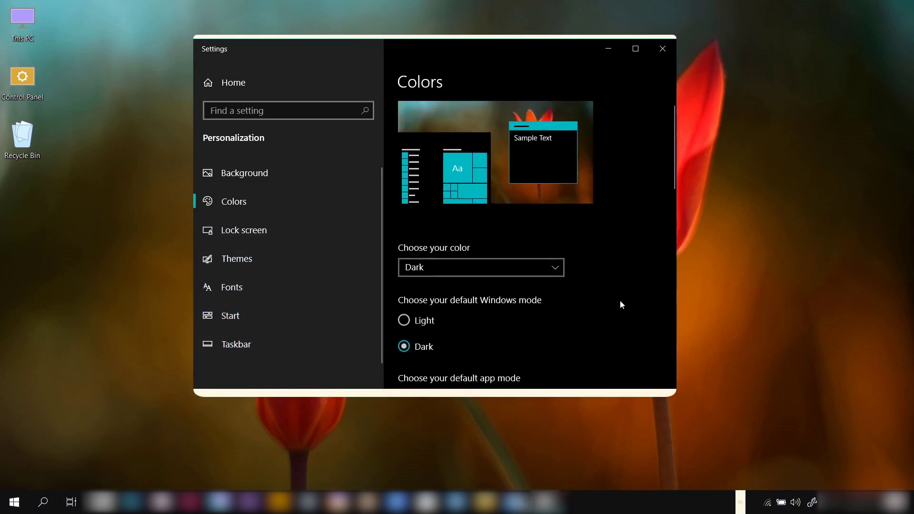
scroll(621, 304, "down", 5)
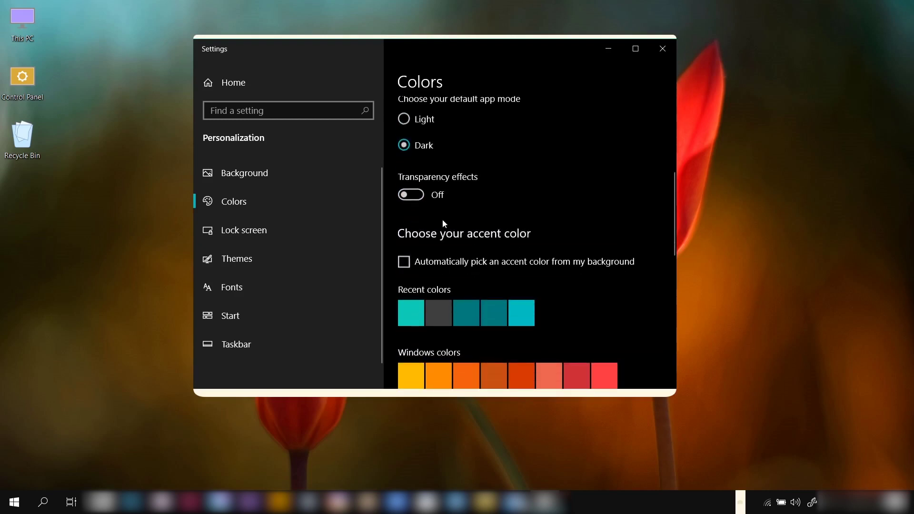
left_click(417, 193)
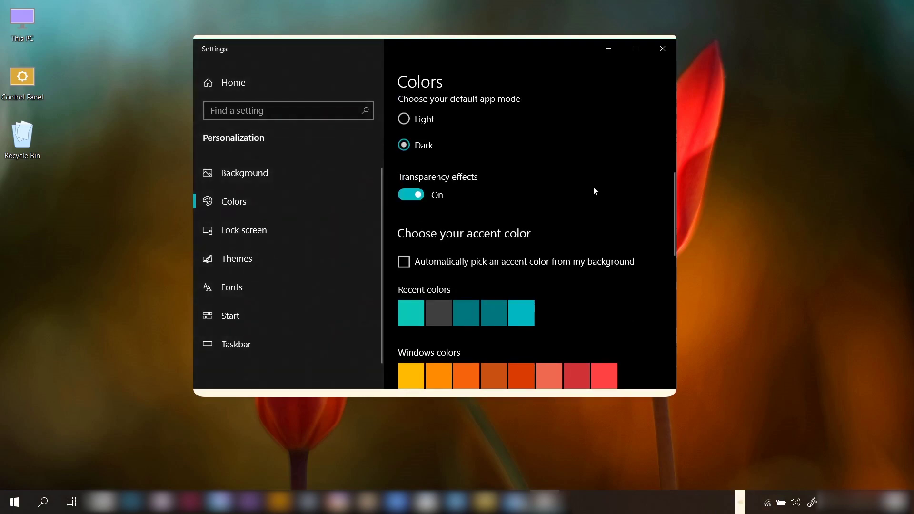
left_click(661, 53)
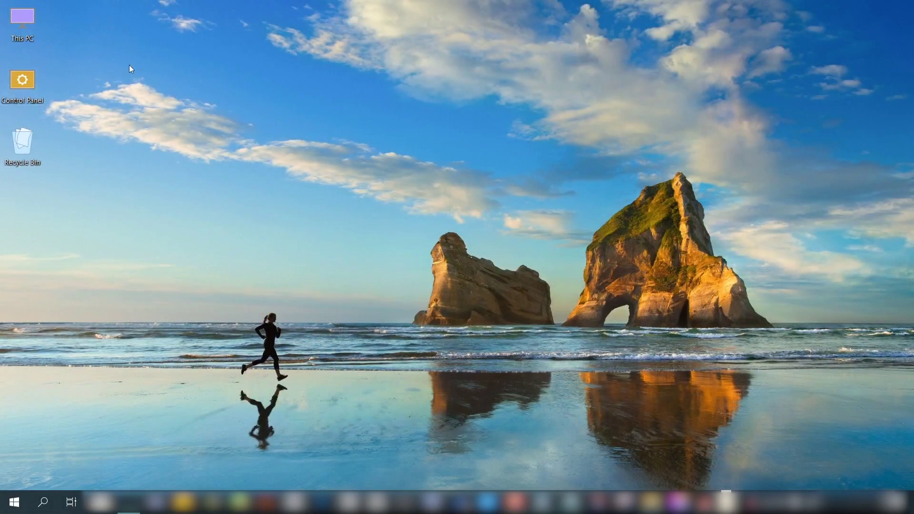
- Open This PC in File Explorer, maximize then restore it, and launch an untitled Notepad
key("super+e")
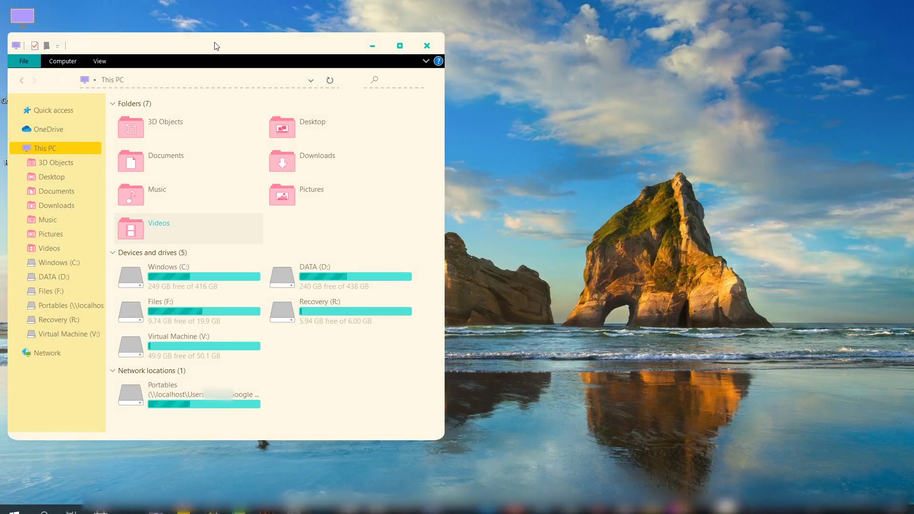
left_click(399, 45)
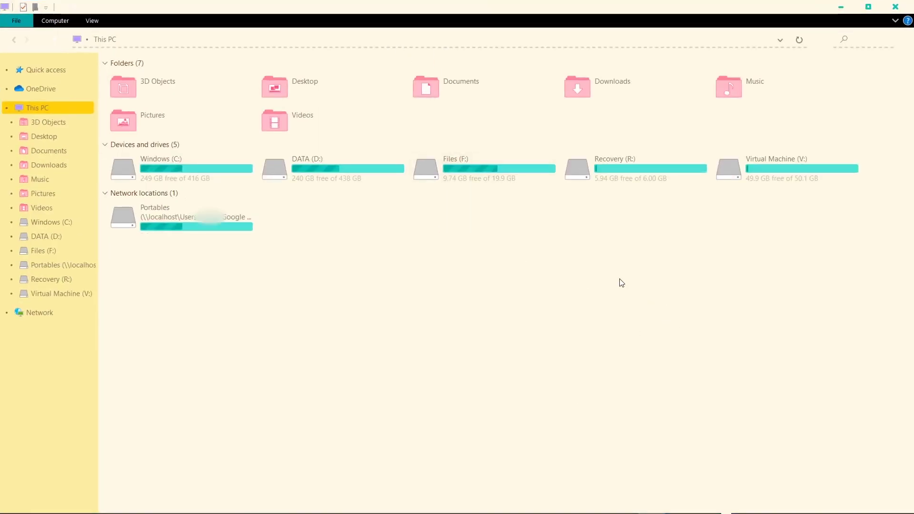
left_click(868, 7)
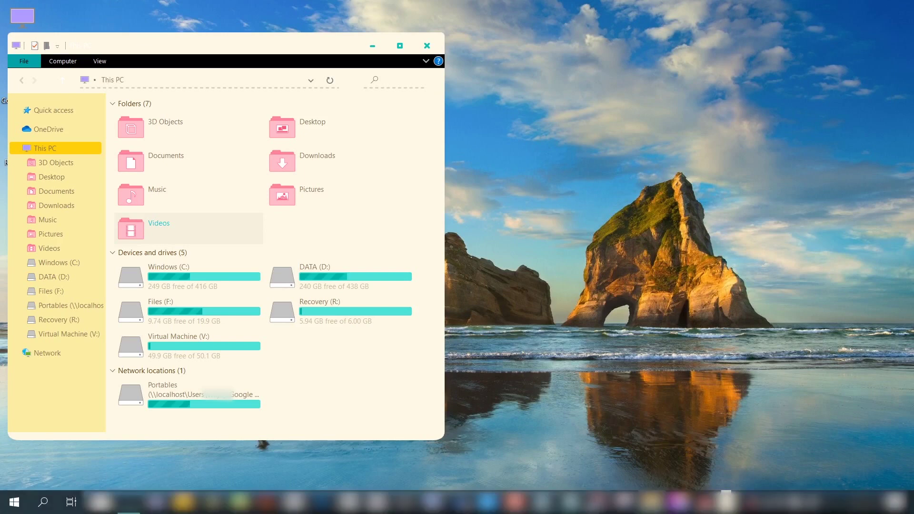
left_click(572, 502)
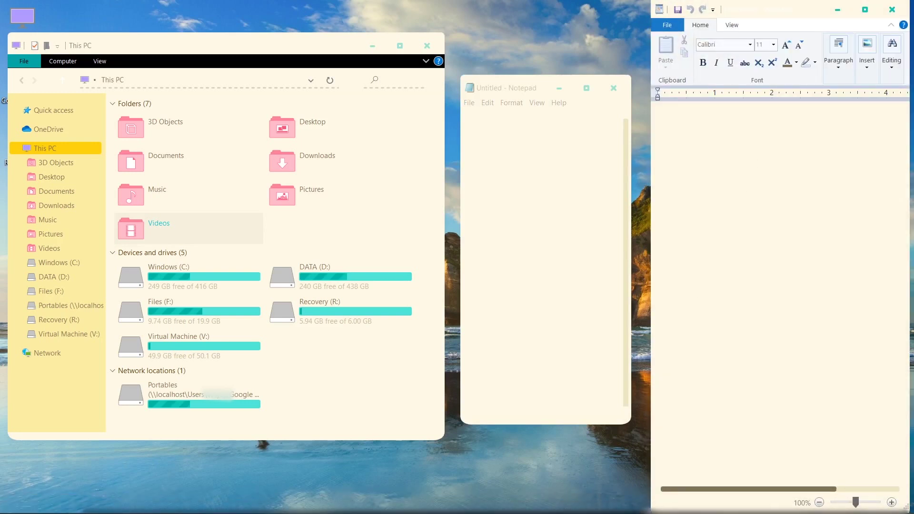
- Bring up WPS Office and view the Document1, Book2 and Weekly Sched View.xlsx tabs
left_click(661, 503)
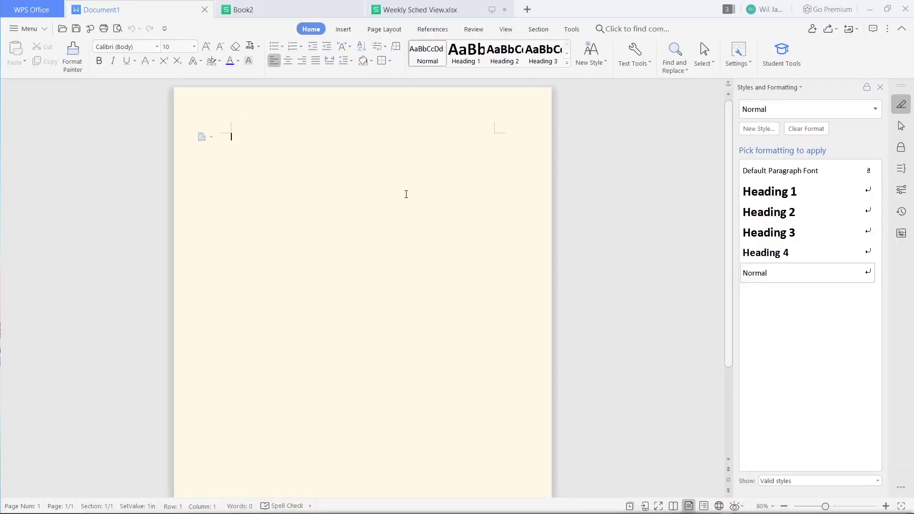
left_click(274, 6)
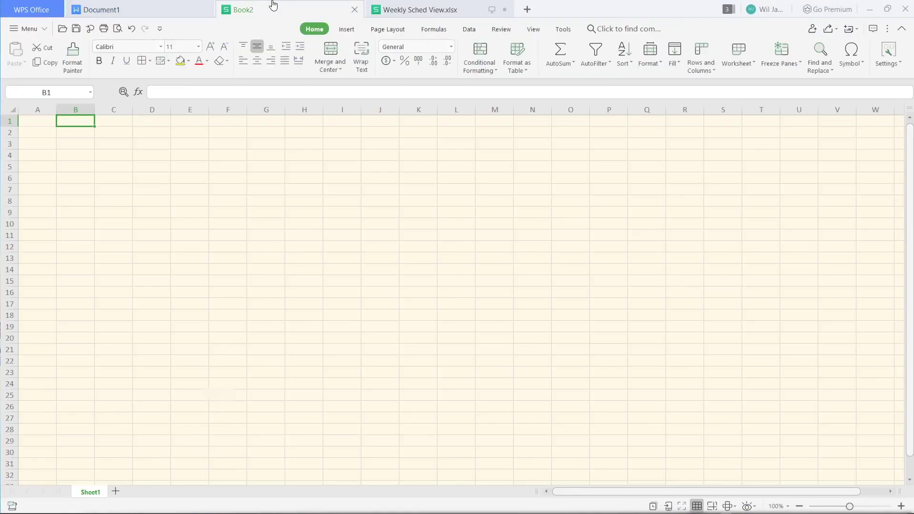
left_click(430, 9)
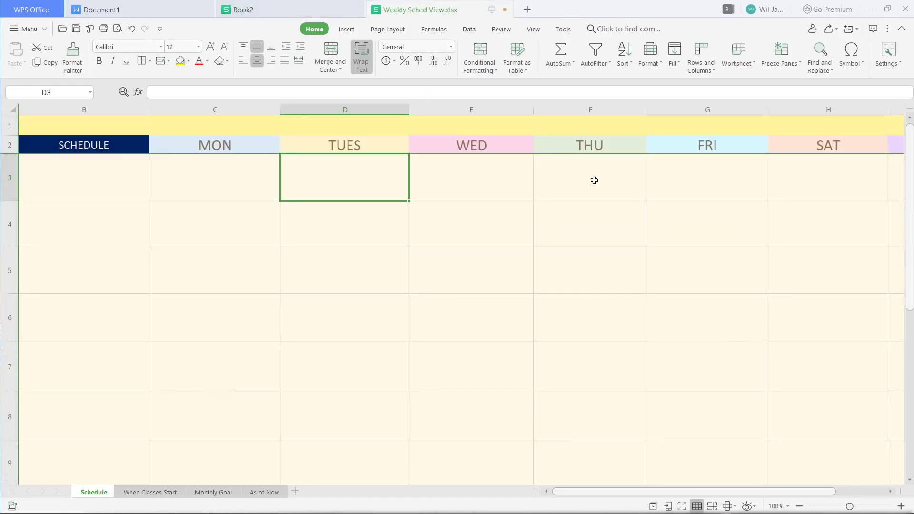
- Minimise WPS Office and maximise the Free YouTube Downloader window
left_click(870, 7)
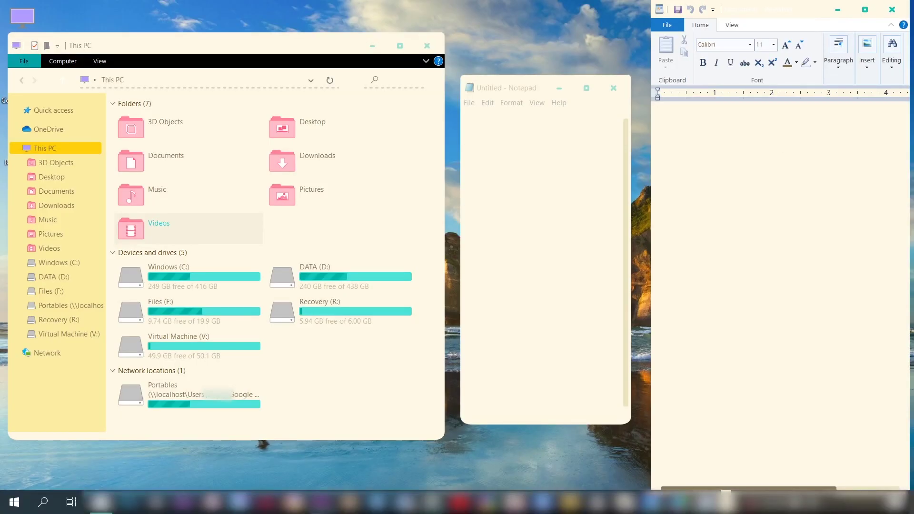
left_click(715, 505)
left_click(863, 78)
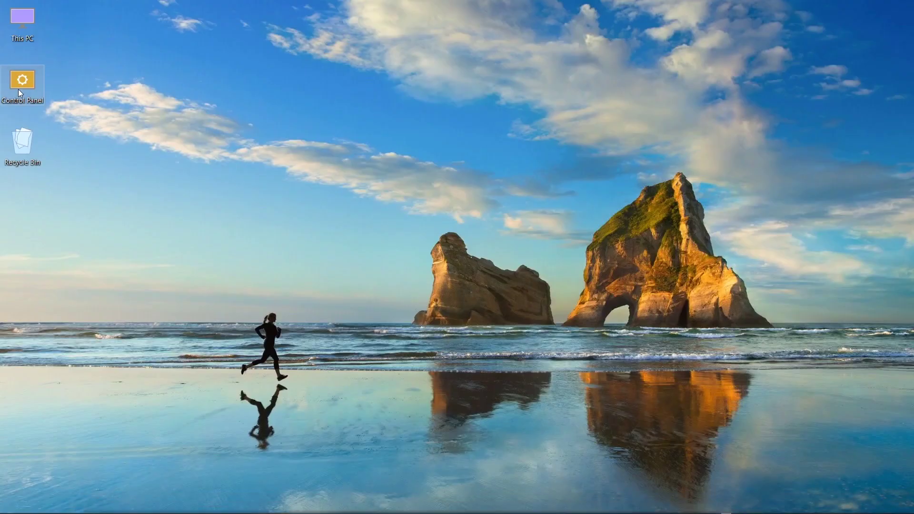
- Open Control Panel from its desktop icon in Category view, then minimise it
double_click(18, 89)
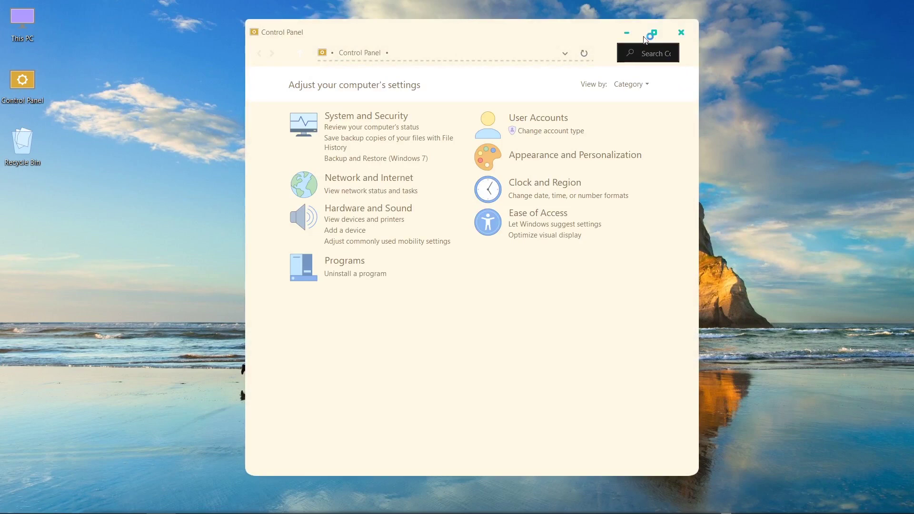
left_click(628, 33)
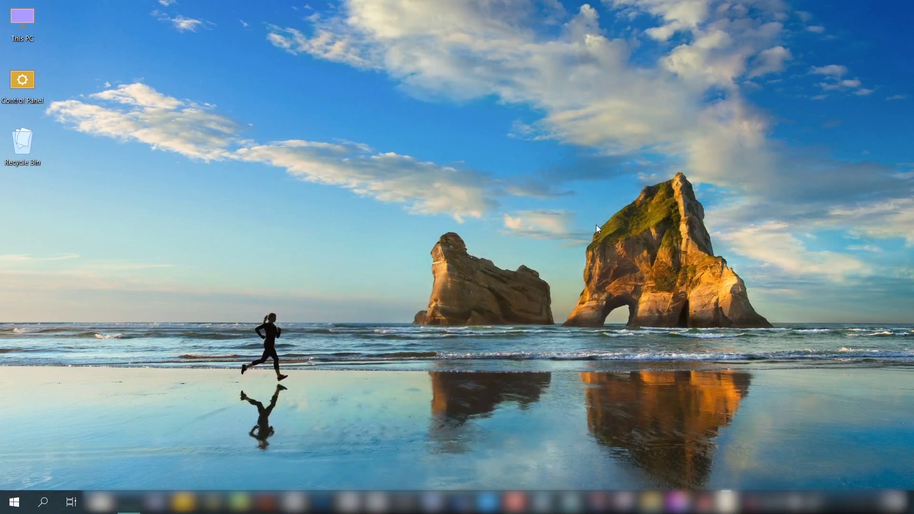